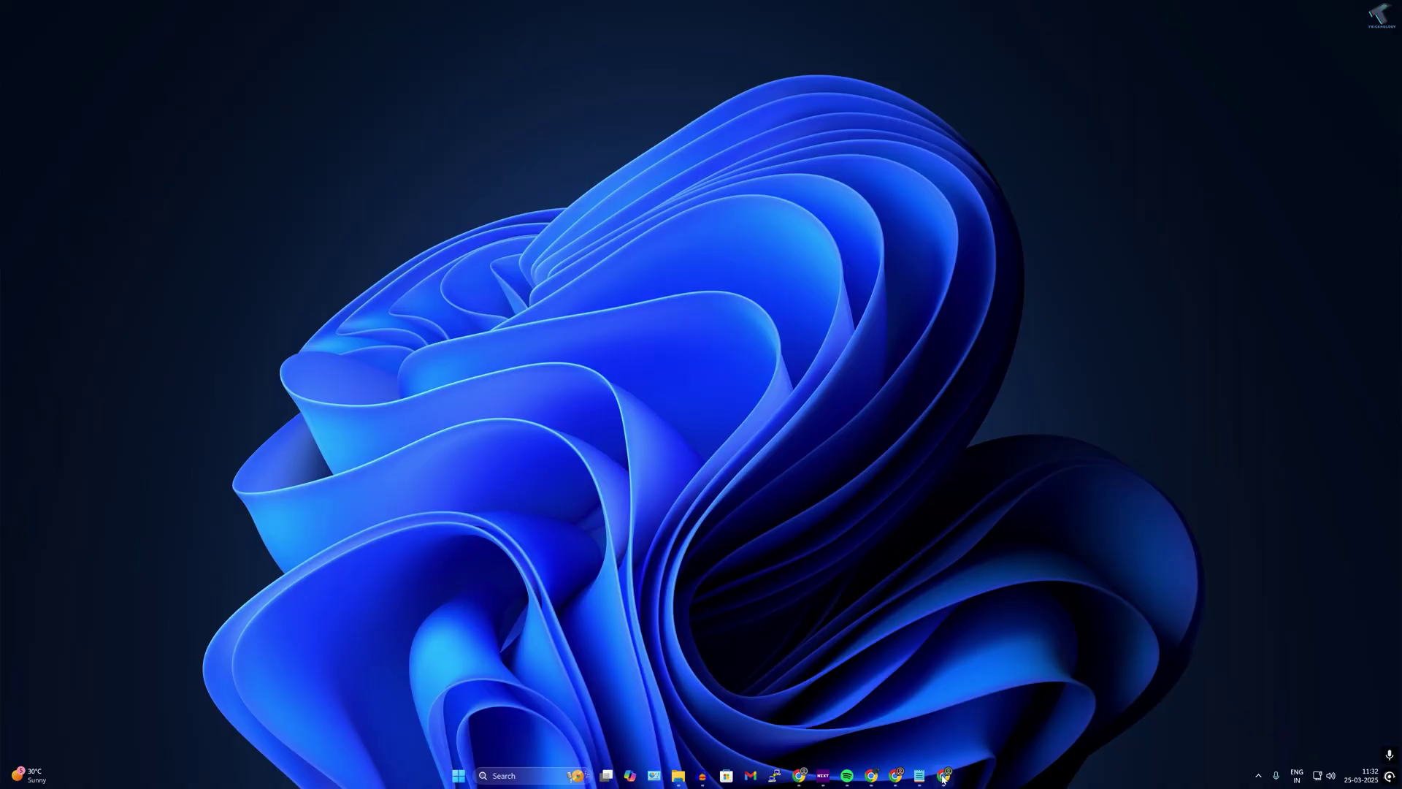
- Open raspberrypi.com's Software page at the Imager section and search Windows for 'rasp'
{"action": "left_click", "coordinate": [943, 776]}
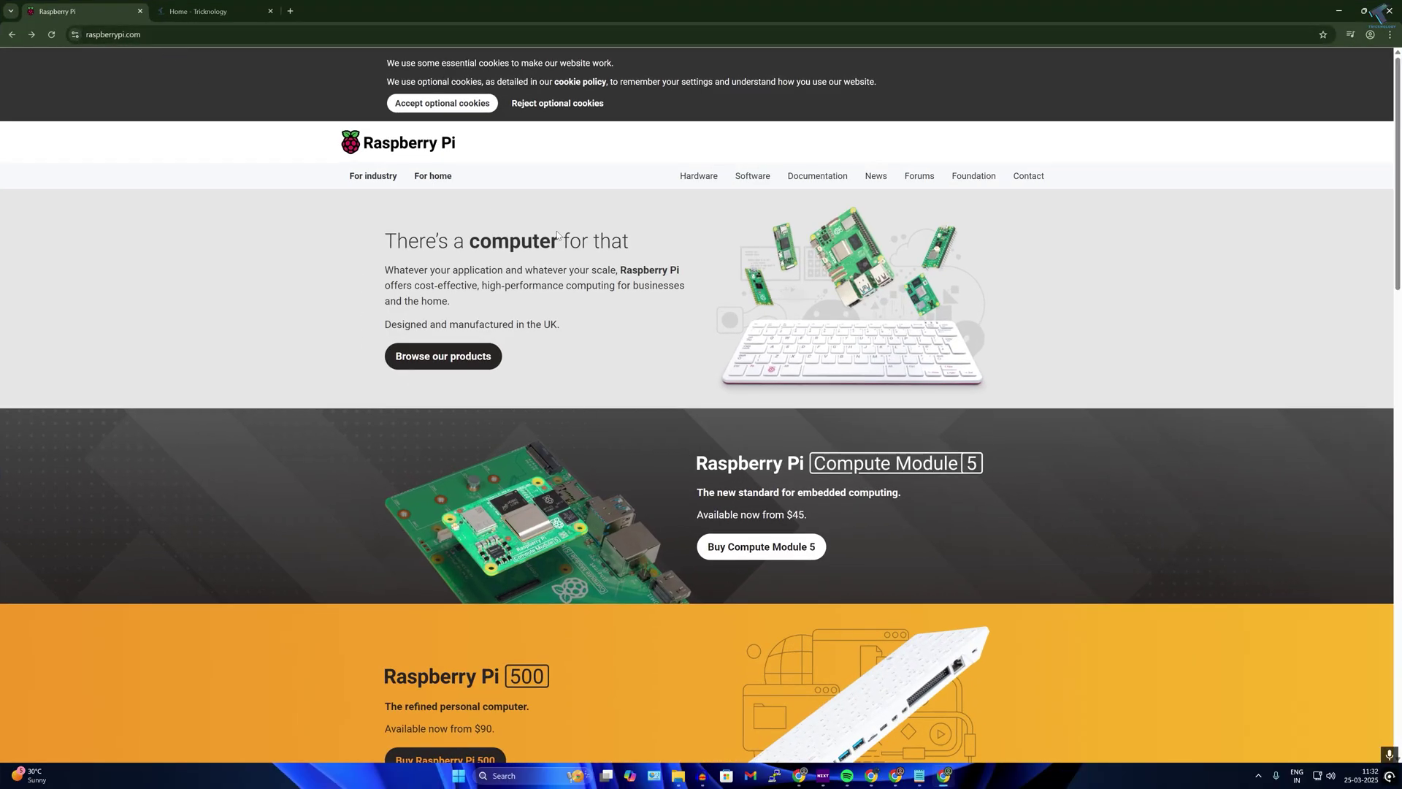
{"action": "left_click", "coordinate": [742, 189]}
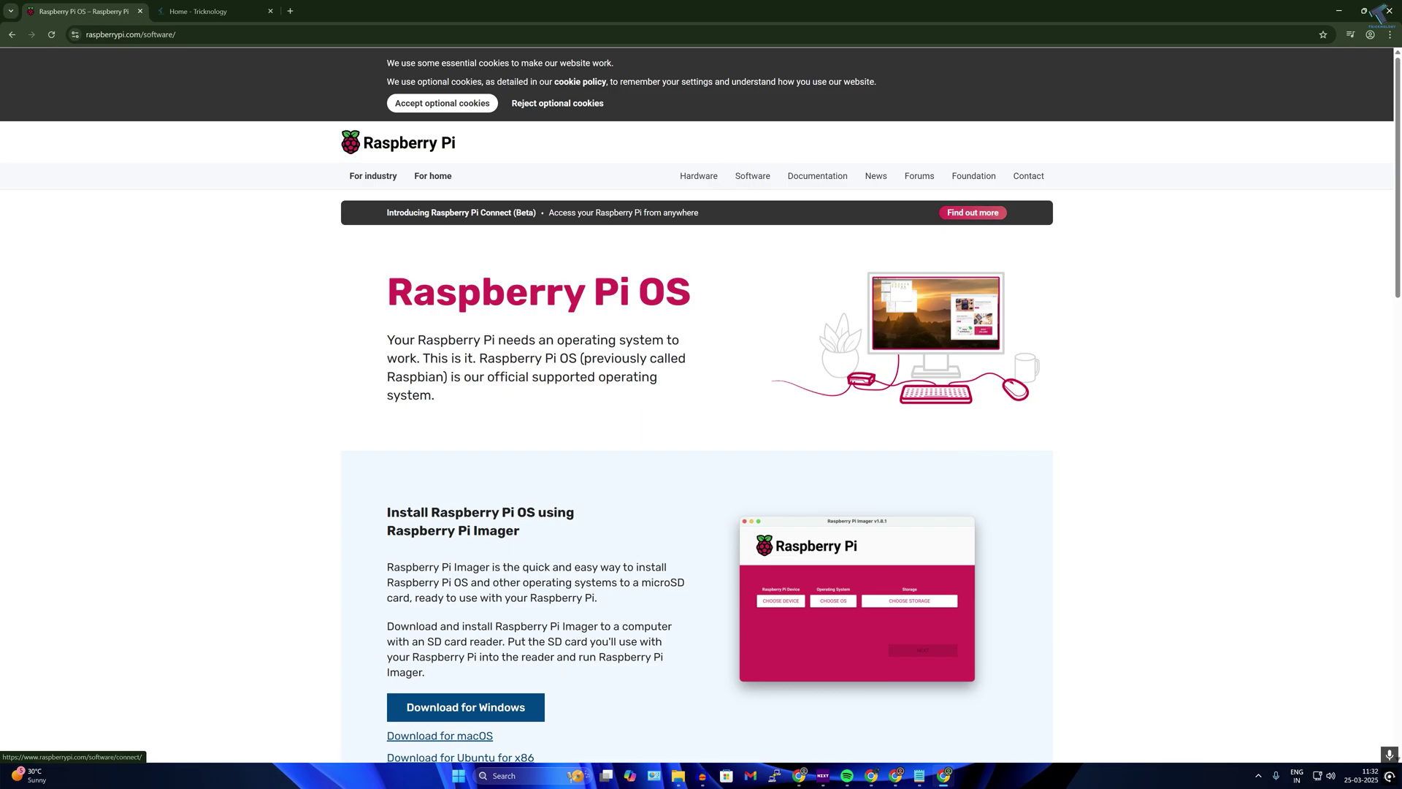
{"action": "scroll", "coordinate": [453, 431], "scroll_direction": "down", "scroll_amount": 3}
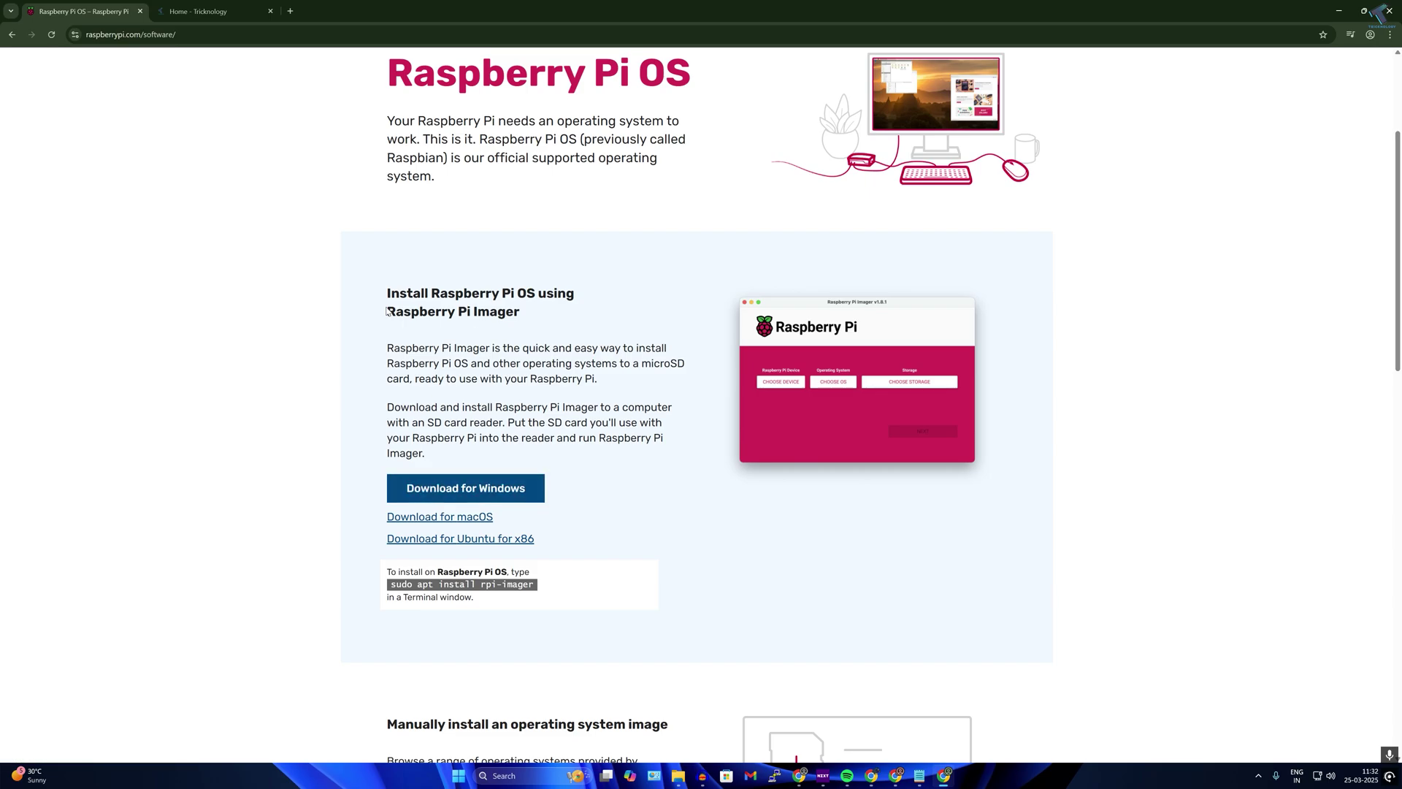
{"action": "left_click_drag", "start_coordinate": [387, 311], "coordinate": [527, 315]}
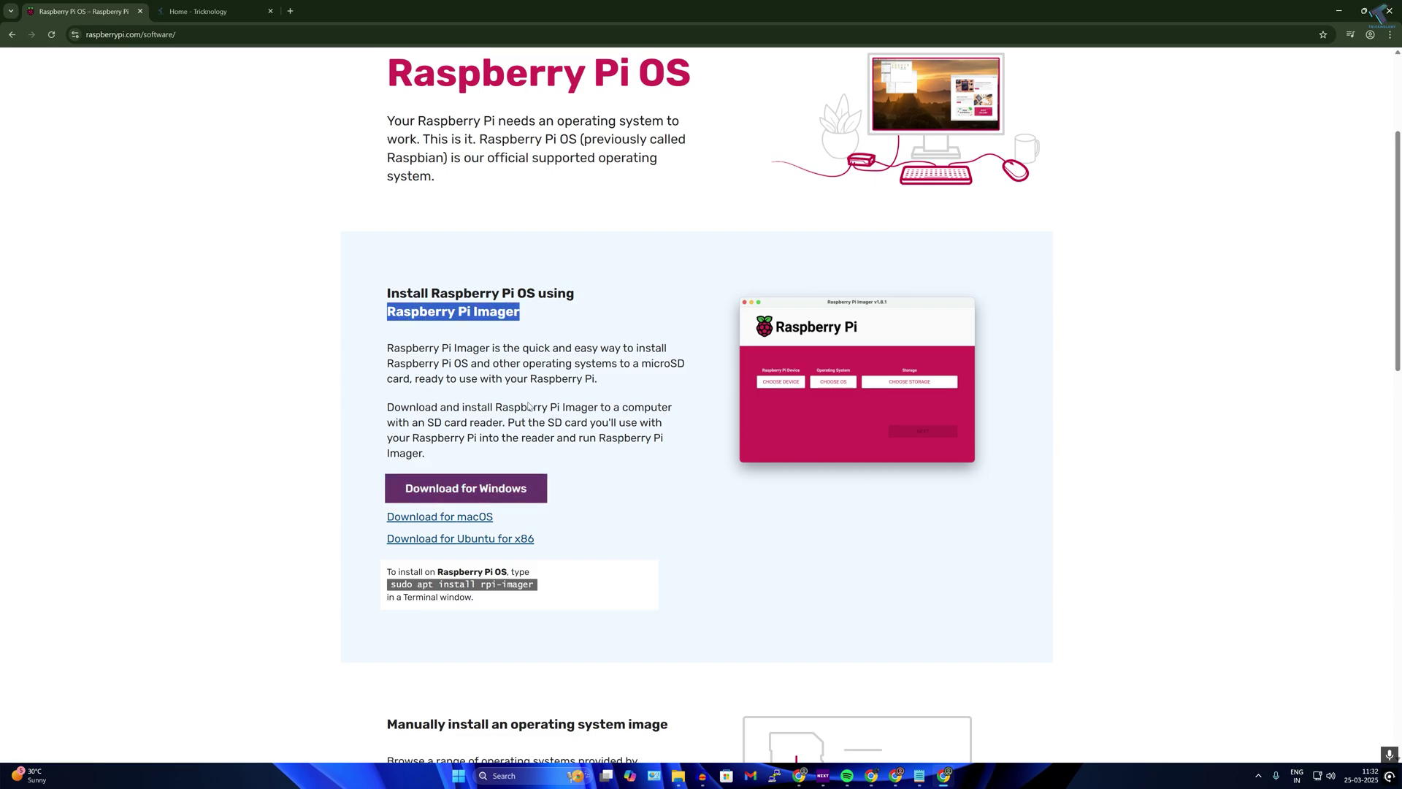
{"action": "left_click", "coordinate": [459, 776]}
{"action": "type", "text": "rasp"}
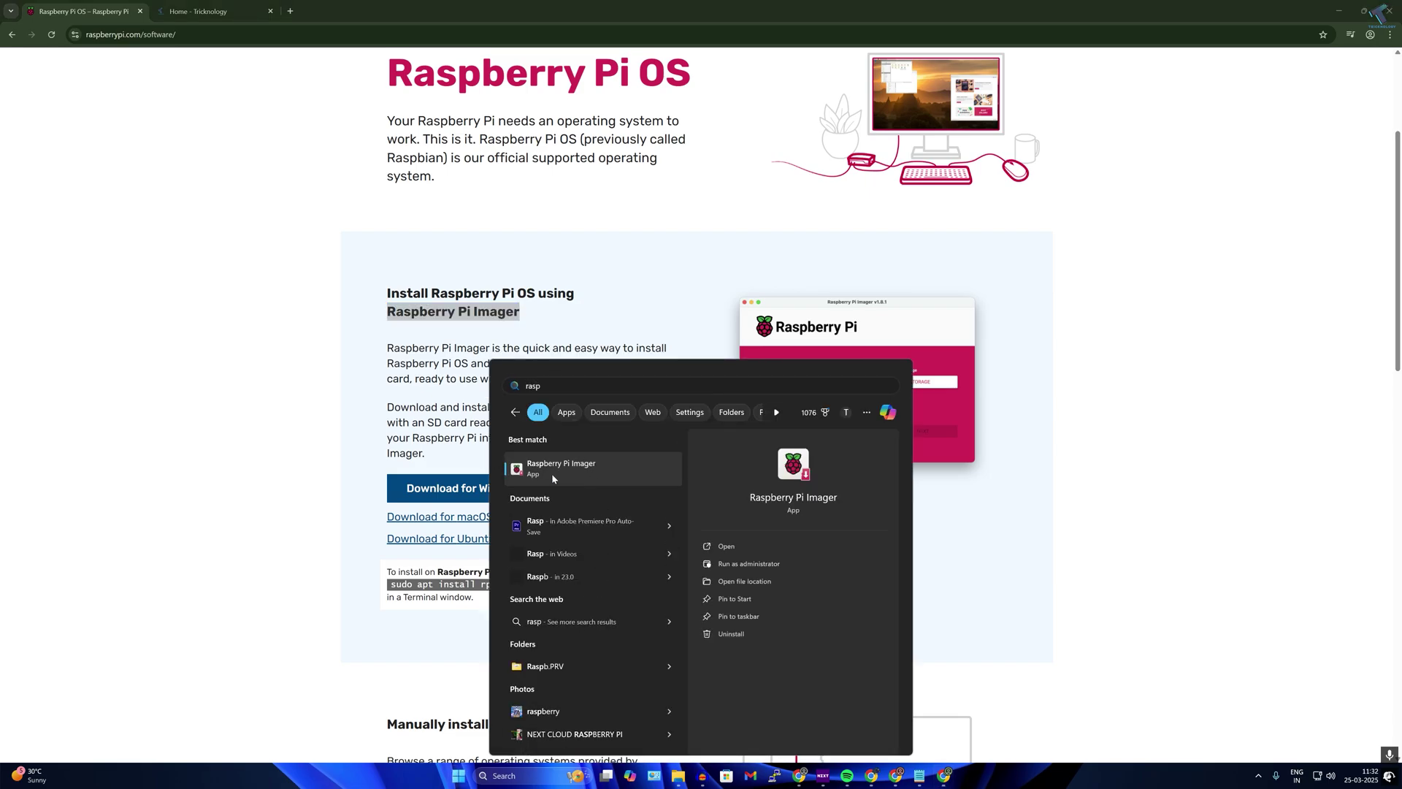
- Launch Raspberry Pi Imager as administrator and scroll the software page to manual downloads
{"action": "left_click", "coordinate": [573, 477]}
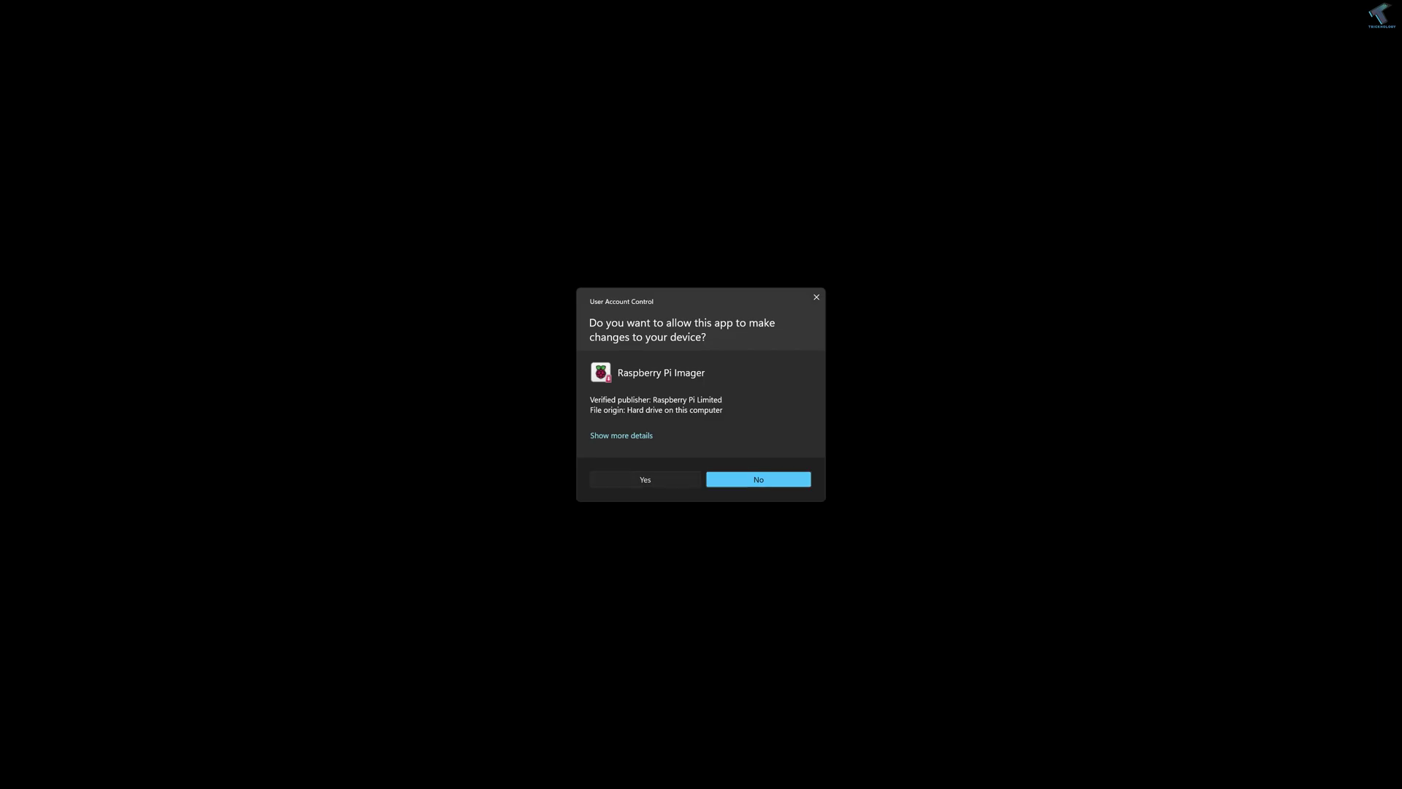
{"action": "left_click", "coordinate": [652, 477]}
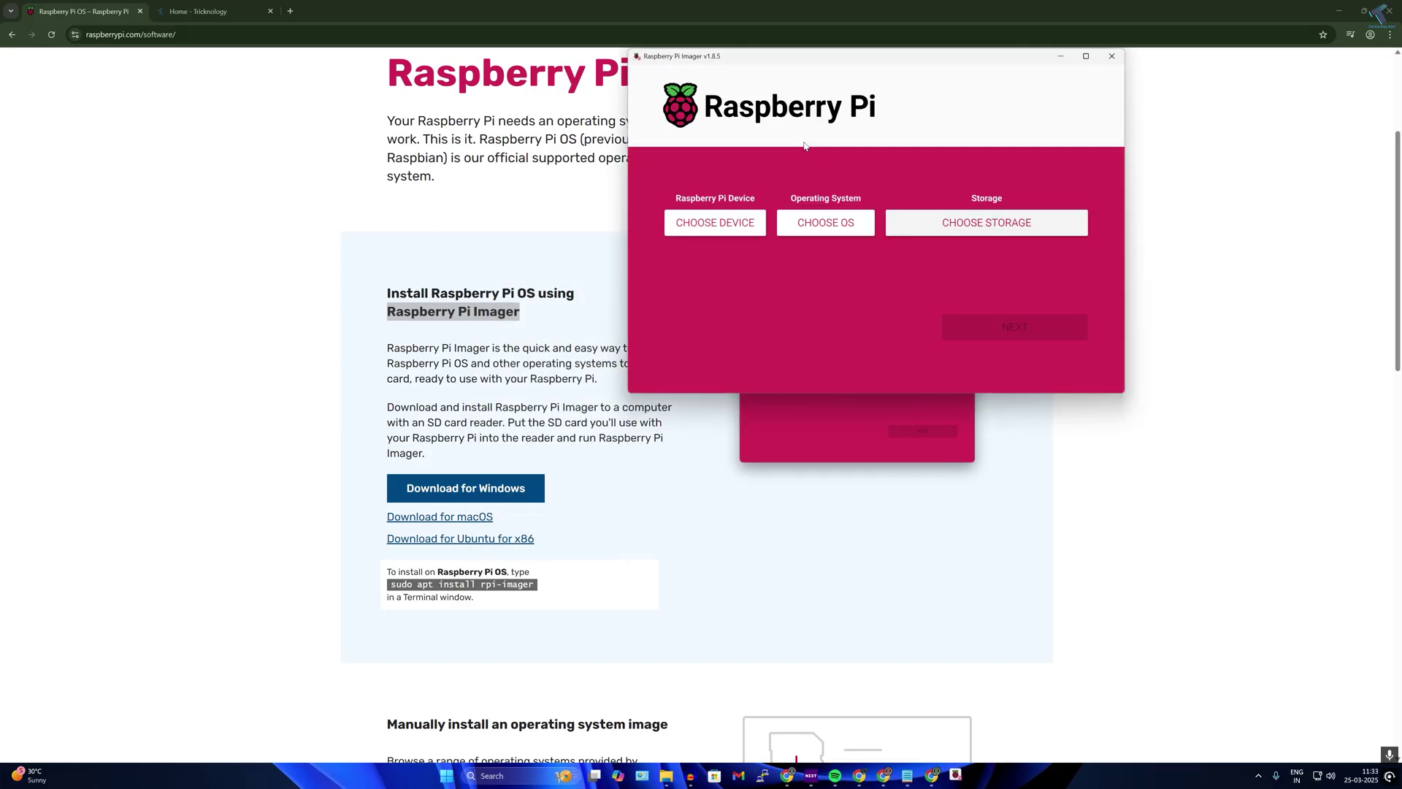
{"action": "left_click", "coordinate": [611, 525]}
{"action": "scroll", "coordinate": [610, 525], "scroll_direction": "down", "scroll_amount": 5}
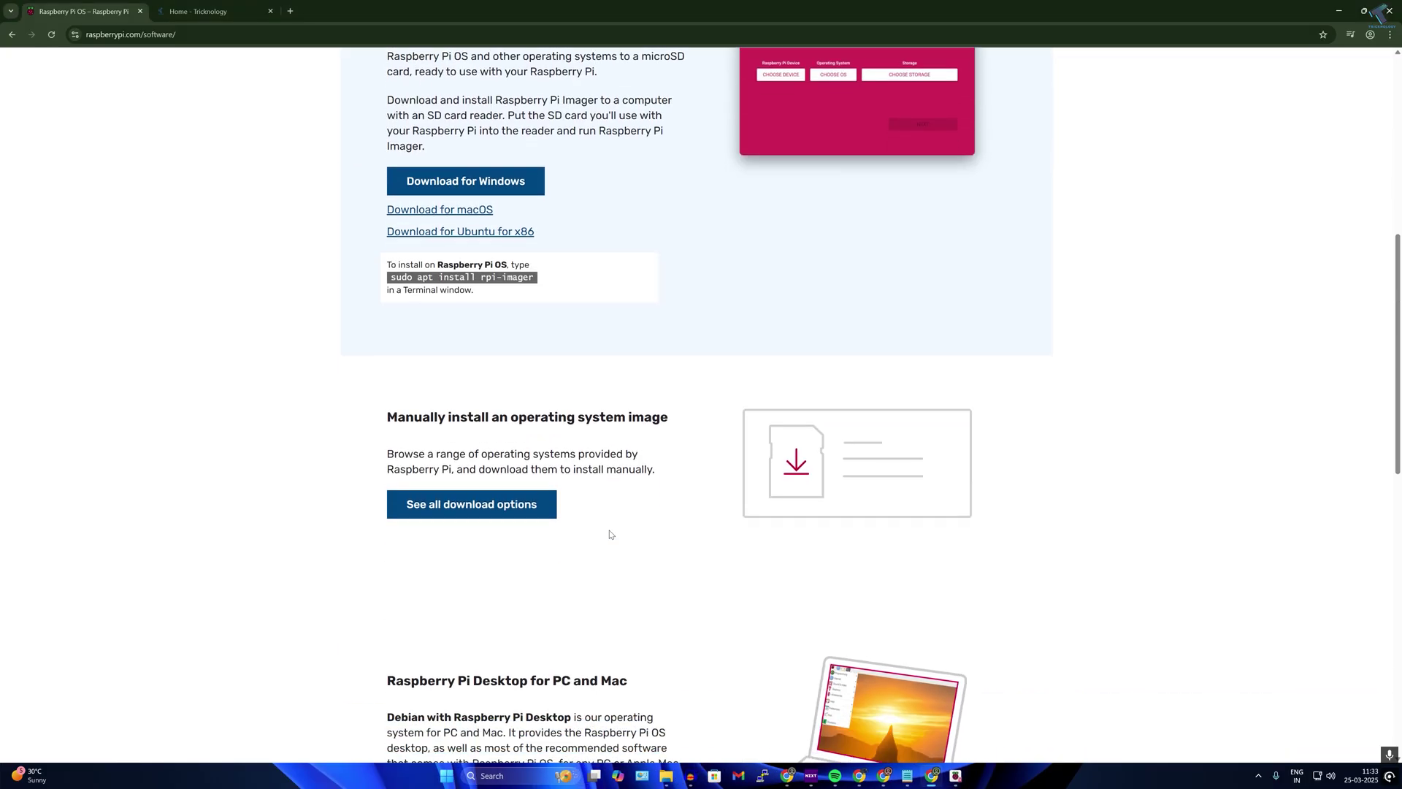
{"action": "scroll", "coordinate": [611, 535], "scroll_direction": "up", "scroll_amount": 1}
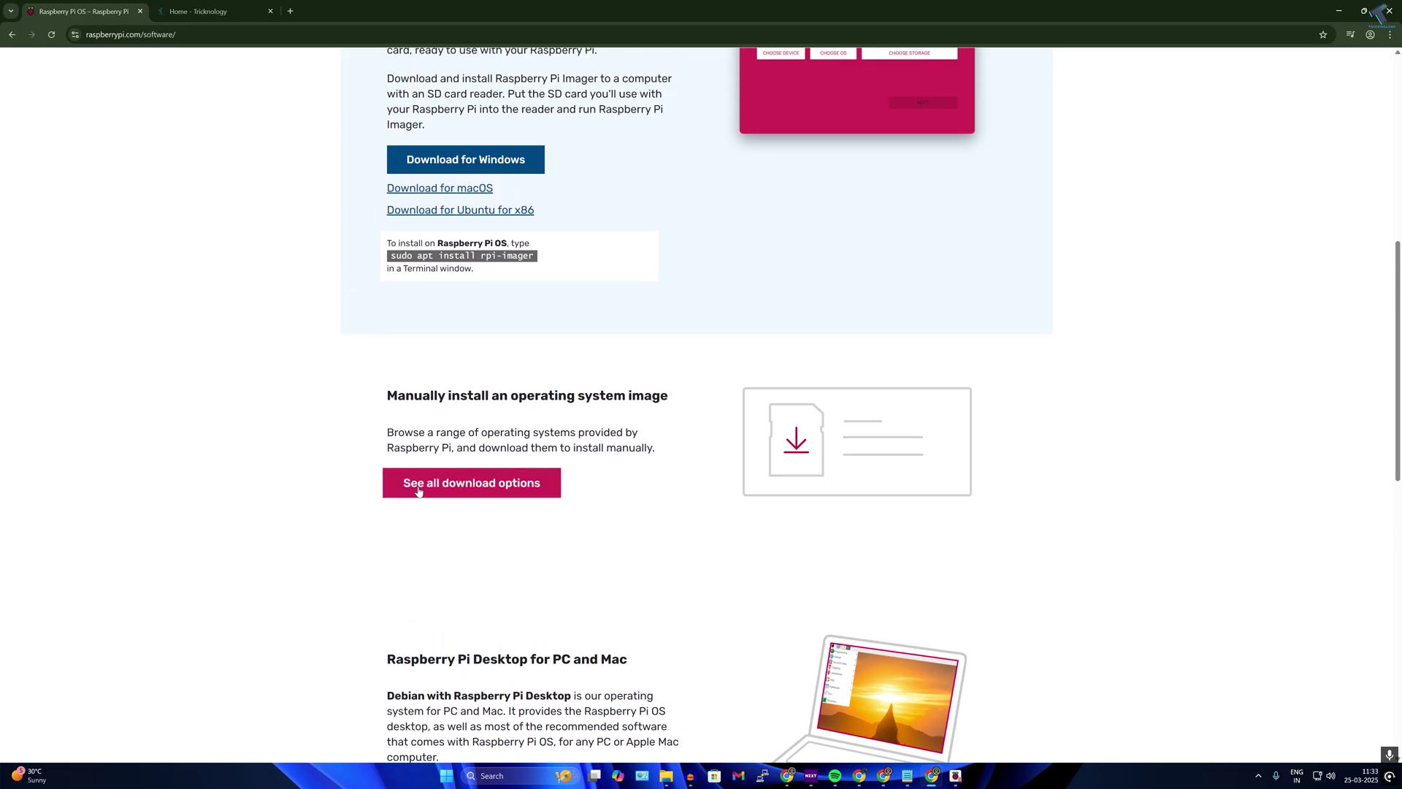
- Open the operating system images page and check the 32-bit Raspberry Pi OS with desktop entry
{"action": "left_click", "coordinate": [519, 495]}
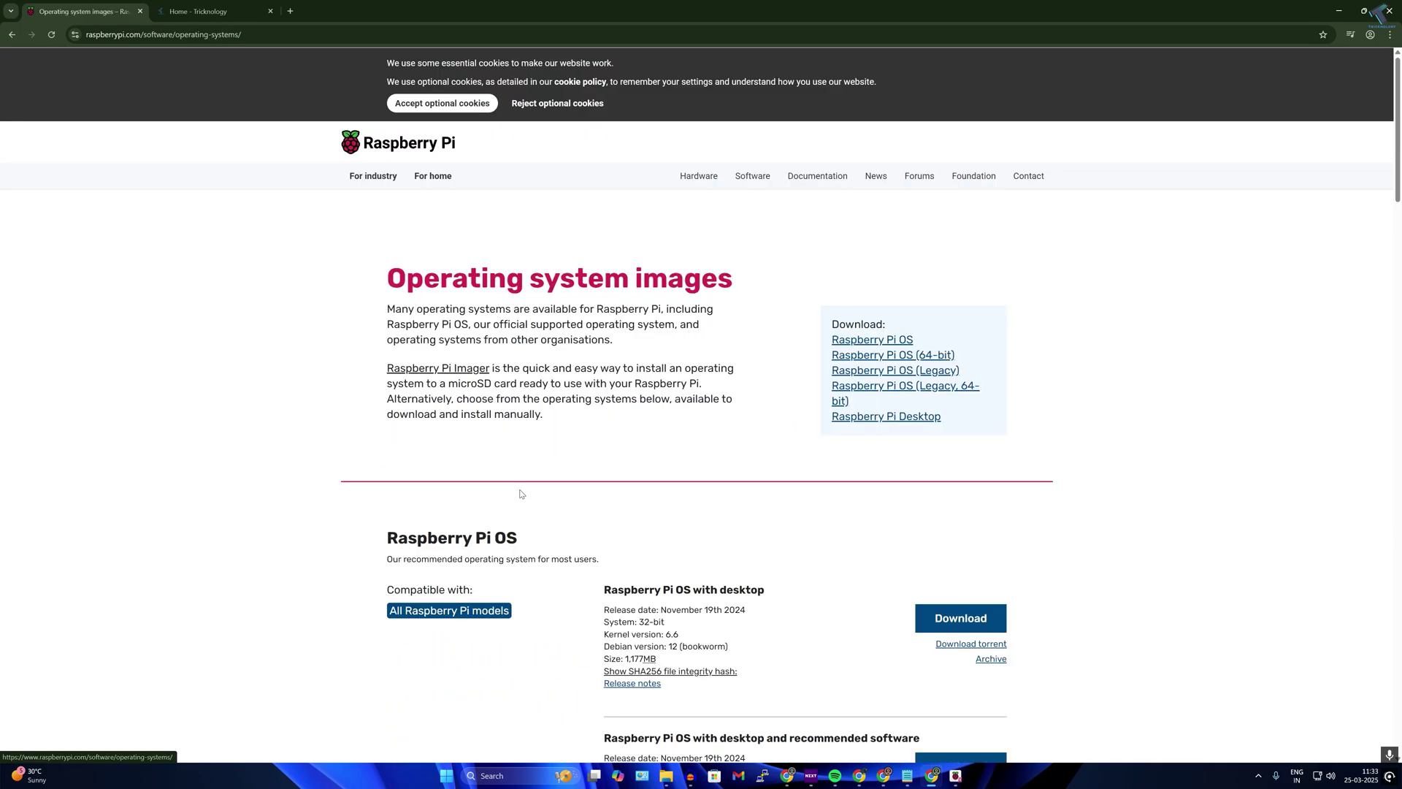
{"action": "scroll", "coordinate": [520, 495], "scroll_direction": "down", "scroll_amount": 3}
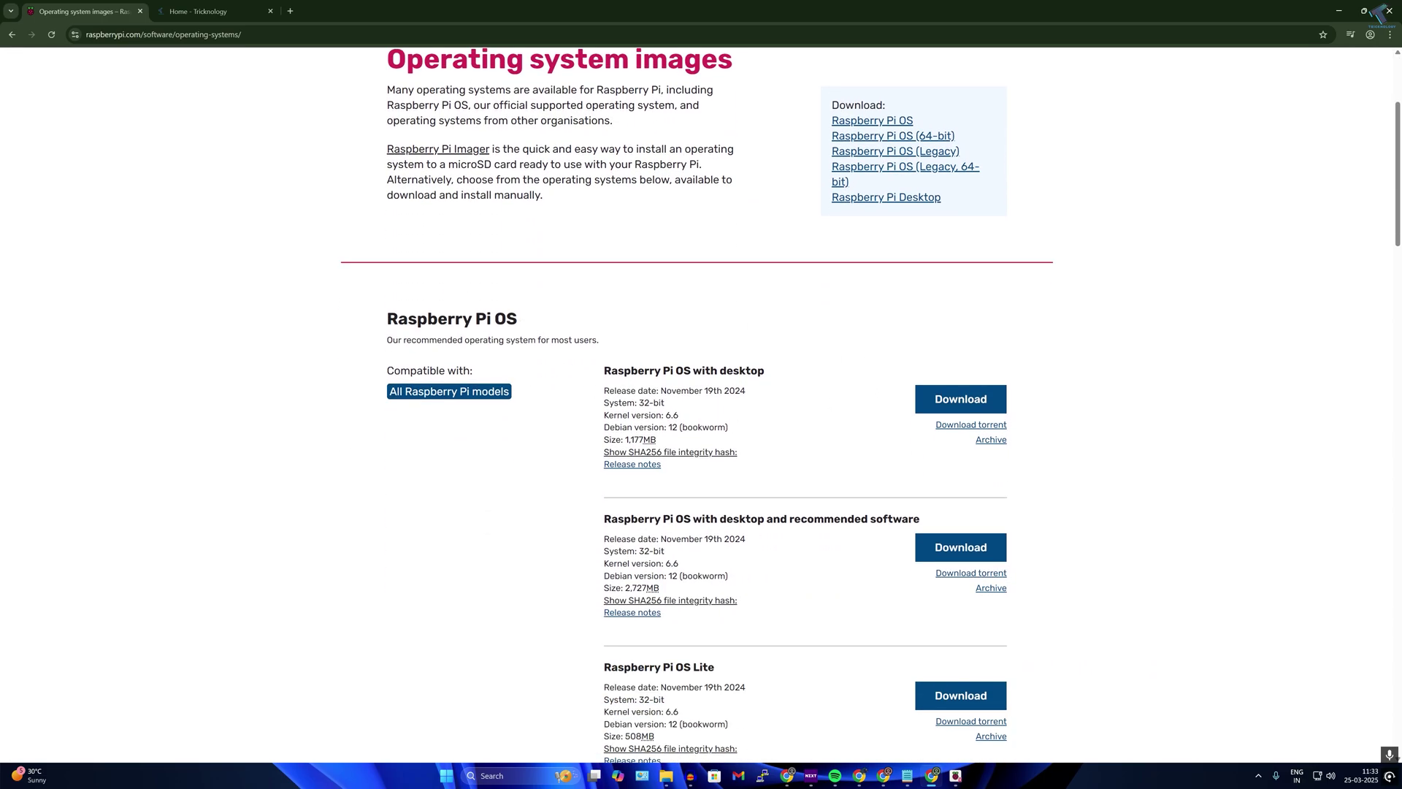
{"action": "scroll", "coordinate": [630, 482], "scroll_direction": "down", "scroll_amount": 1}
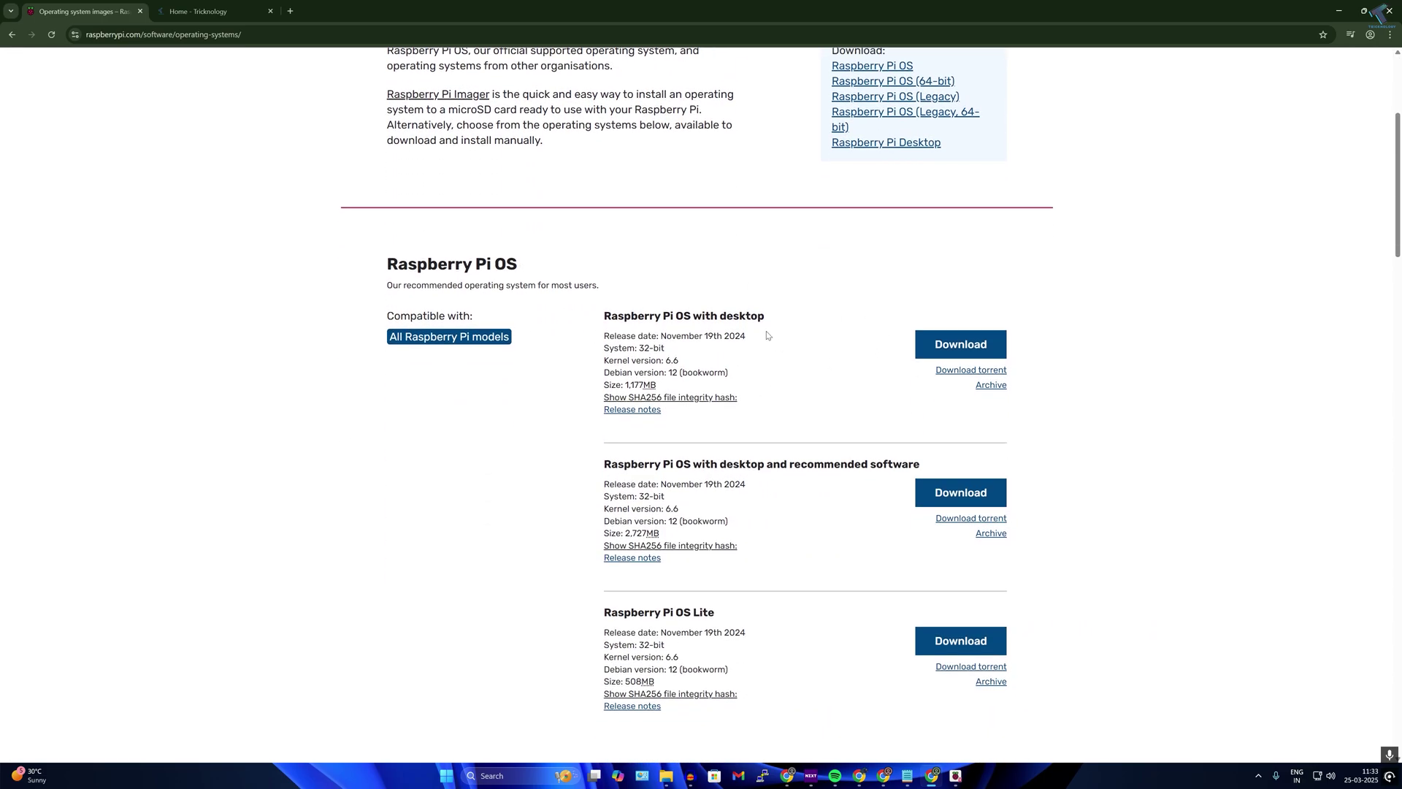
{"action": "left_click_drag", "start_coordinate": [693, 316], "coordinate": [784, 319]}
{"action": "left_click", "coordinate": [785, 319]}
{"action": "left_click_drag", "start_coordinate": [640, 348], "coordinate": [670, 352]}
- Compare it with the 64-bit Raspberry Pi OS with desktop entry, then return to Imager
{"action": "scroll", "coordinate": [634, 282], "scroll_direction": "down", "scroll_amount": 2}
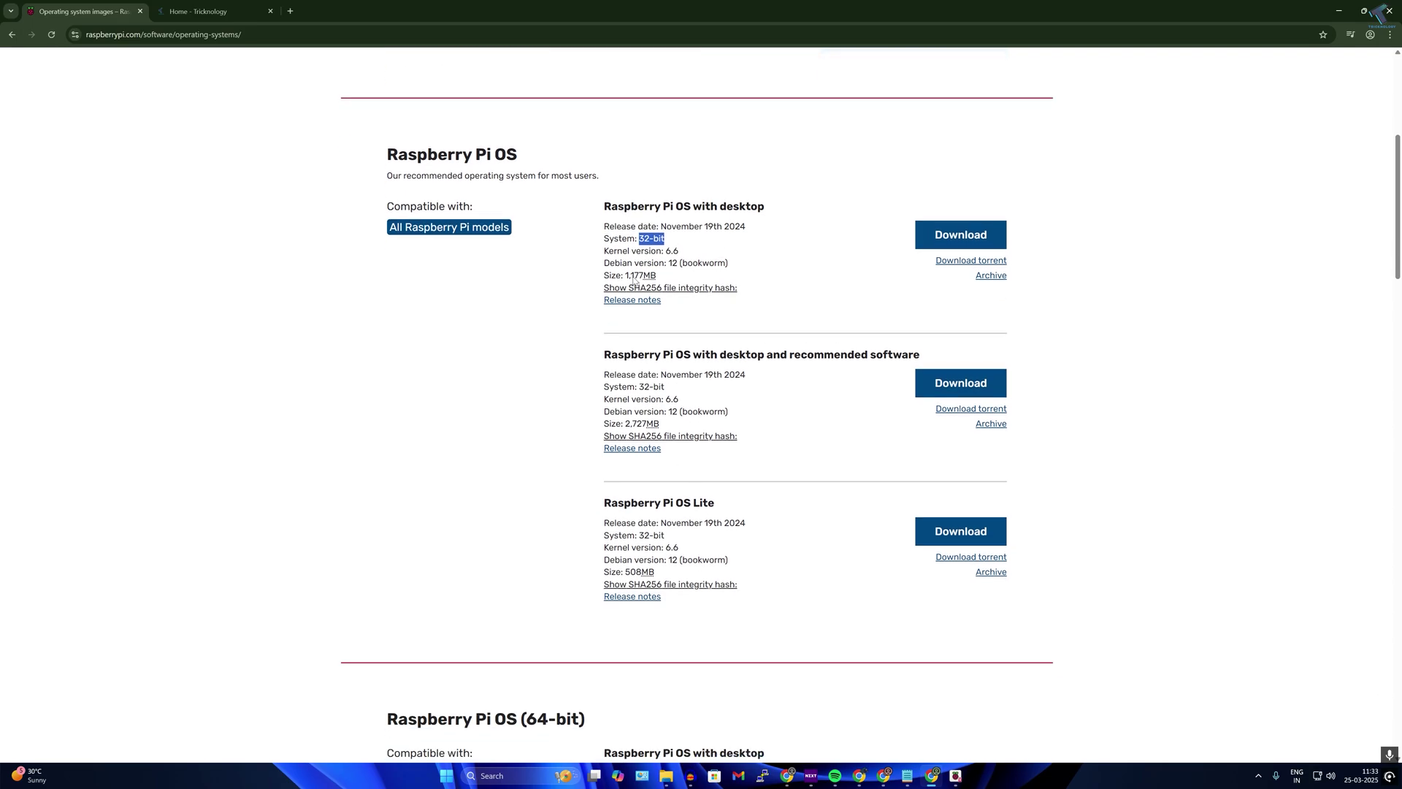
{"action": "scroll", "coordinate": [658, 247], "scroll_direction": "down", "scroll_amount": 4}
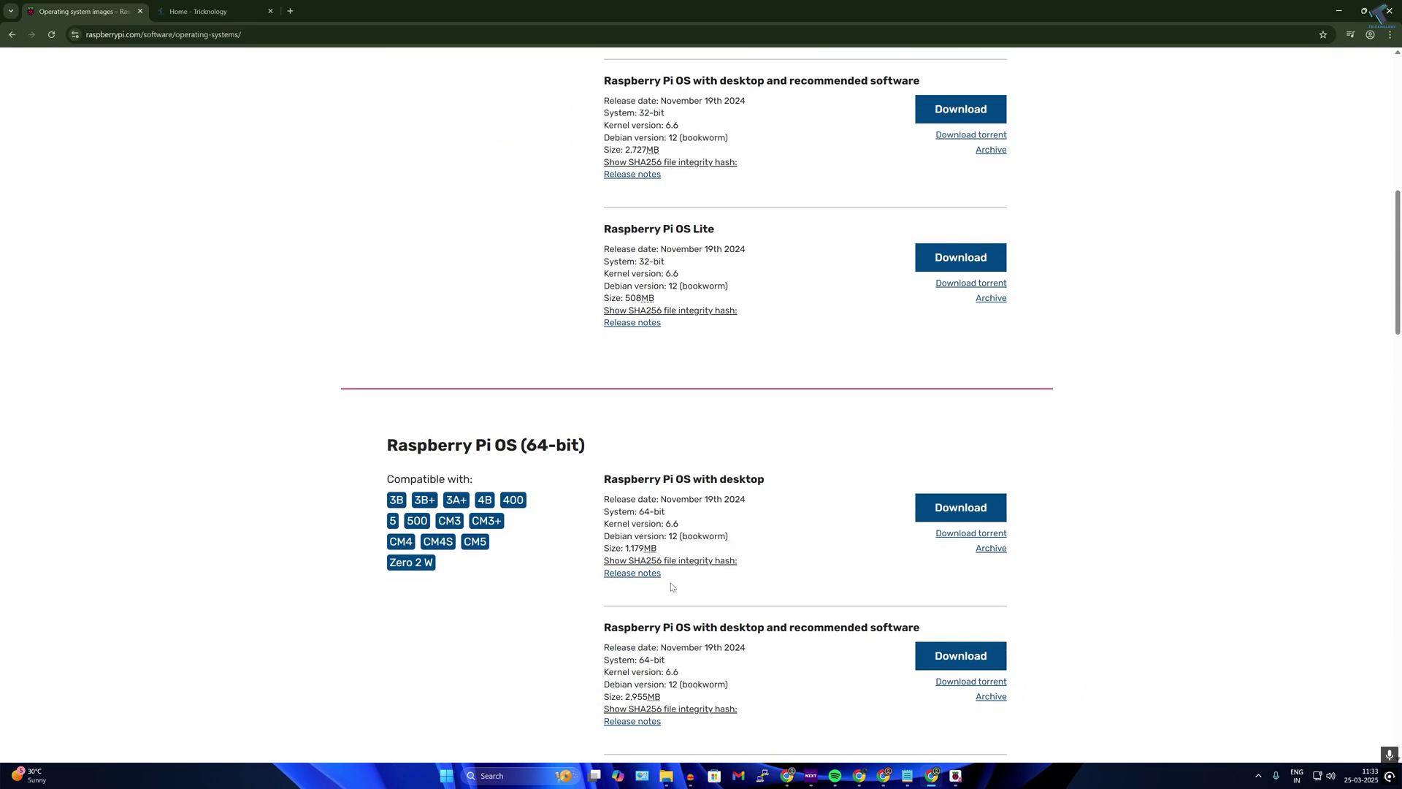
{"action": "scroll", "coordinate": [671, 586], "scroll_direction": "down", "scroll_amount": 3}
{"action": "scroll", "coordinate": [701, 402], "scroll_direction": "up", "scroll_amount": 2}
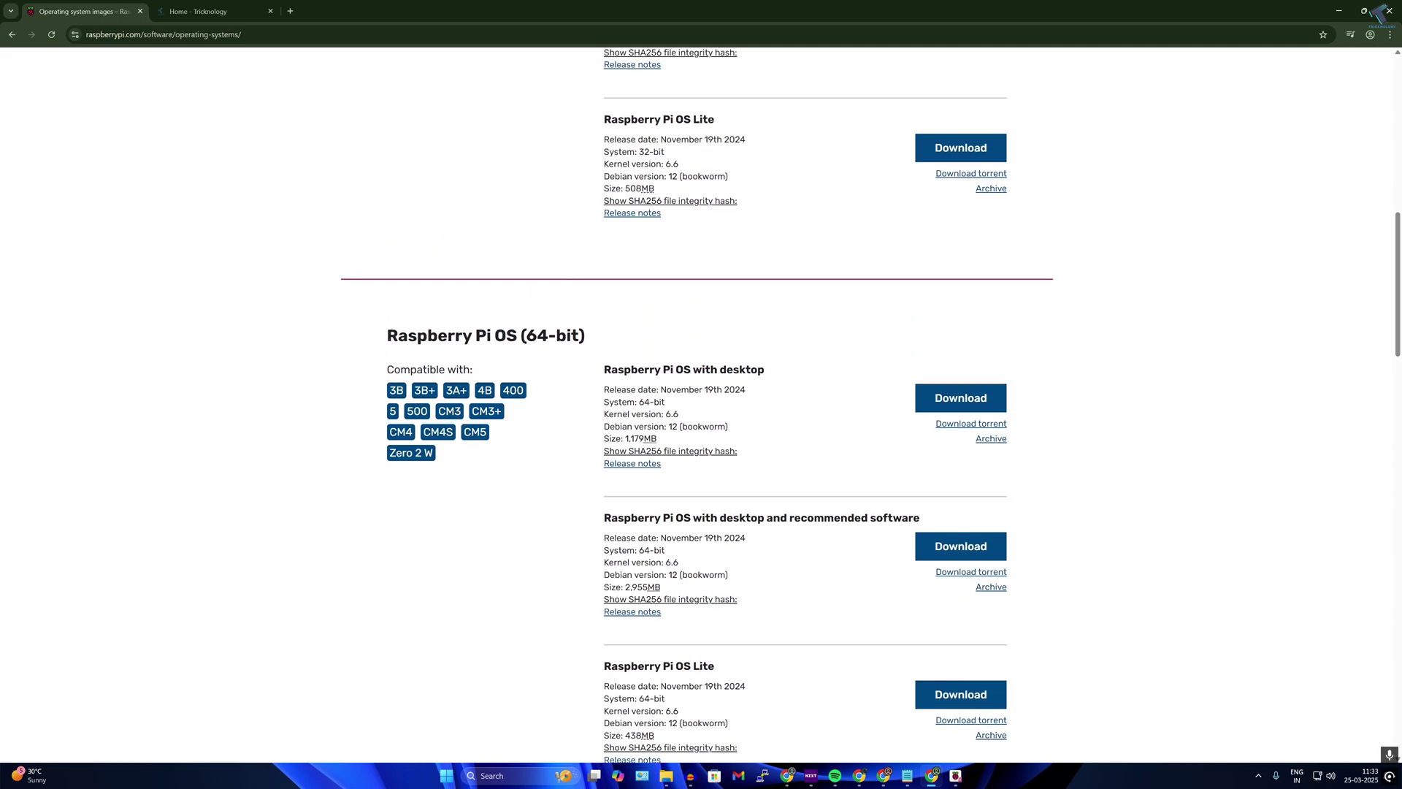
{"action": "left_click_drag", "start_coordinate": [604, 370], "coordinate": [766, 365]}
{"action": "left_click_drag", "start_coordinate": [603, 370], "coordinate": [768, 365]}
{"action": "left_click_drag", "start_coordinate": [666, 403], "coordinate": [644, 402]}
{"action": "left_click", "coordinate": [733, 414]}
{"action": "left_click", "coordinate": [957, 777]}
- Minimise the browser, centre the Imager window and pick Raspberry Pi 4 as the device
{"action": "left_click", "coordinate": [1339, 11]}
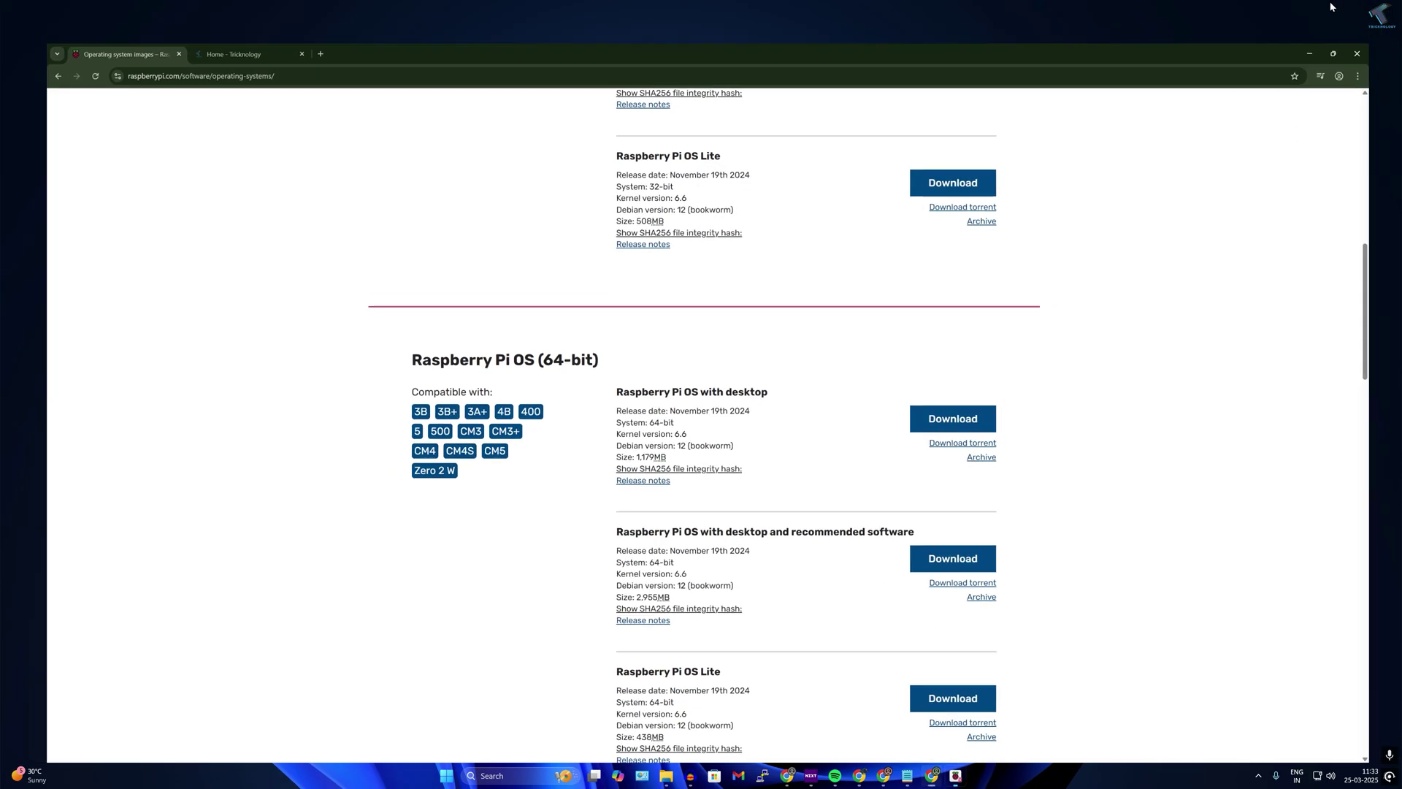
{"action": "left_click_drag", "start_coordinate": [942, 139], "coordinate": [615, 228]}
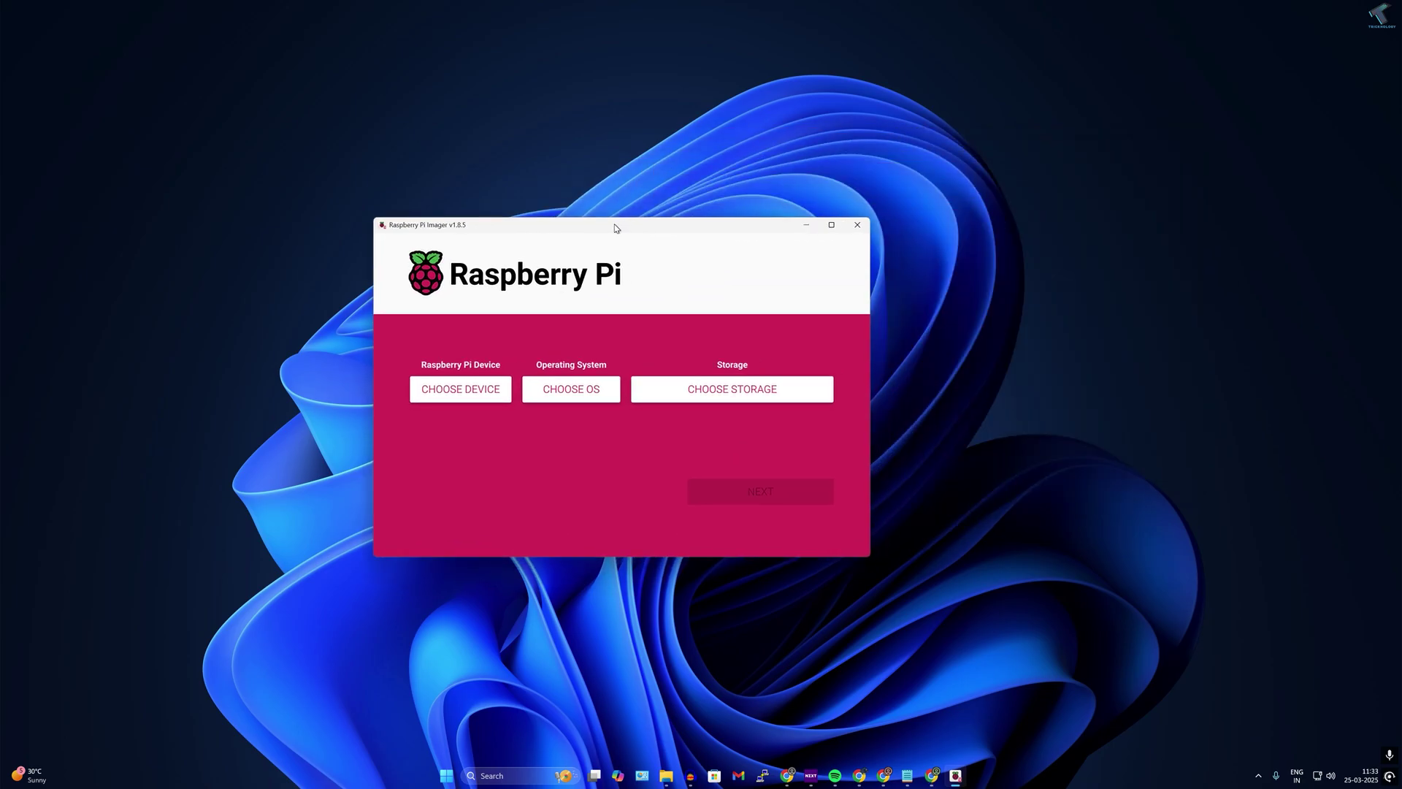
{"action": "left_click", "coordinate": [471, 398]}
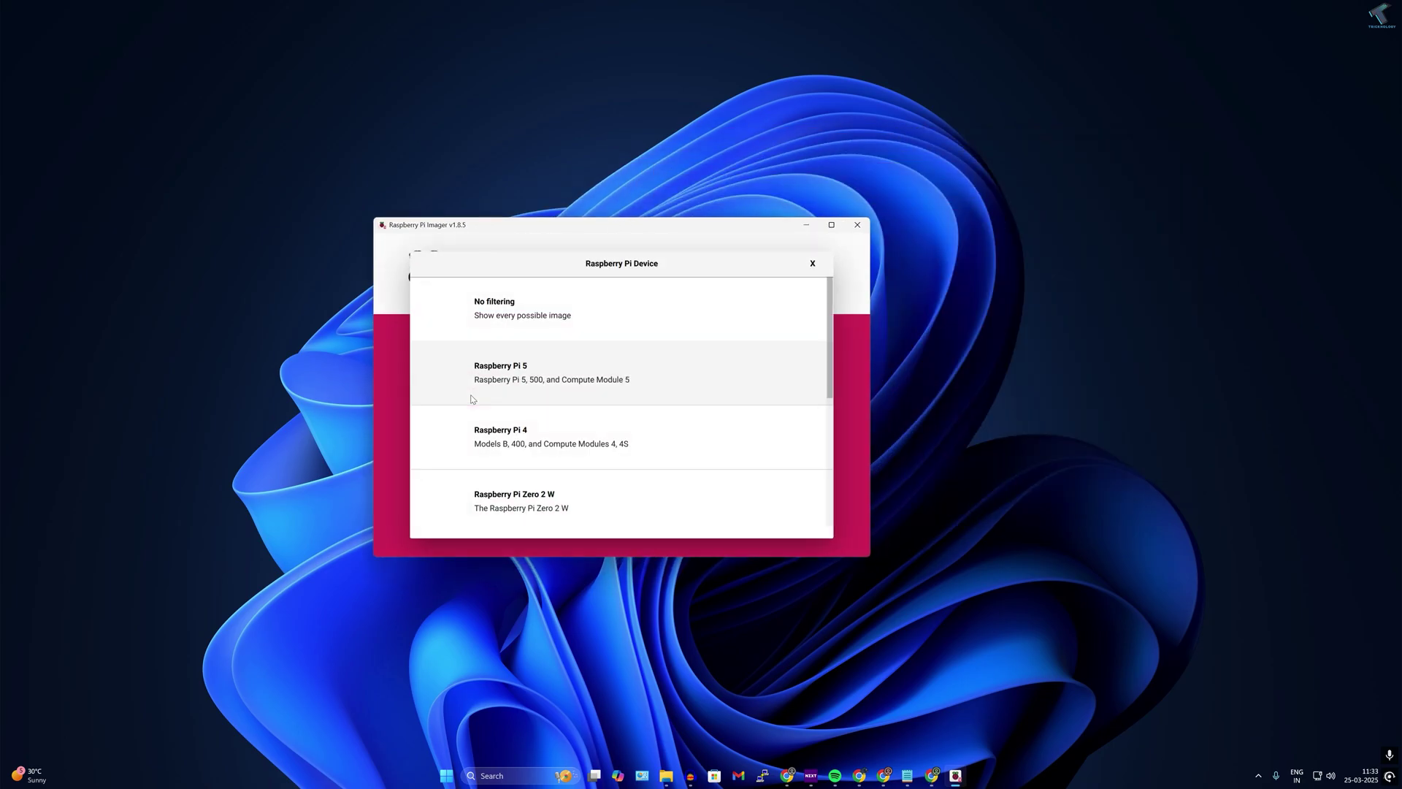
{"action": "scroll", "coordinate": [541, 423], "scroll_direction": "down", "scroll_amount": 3}
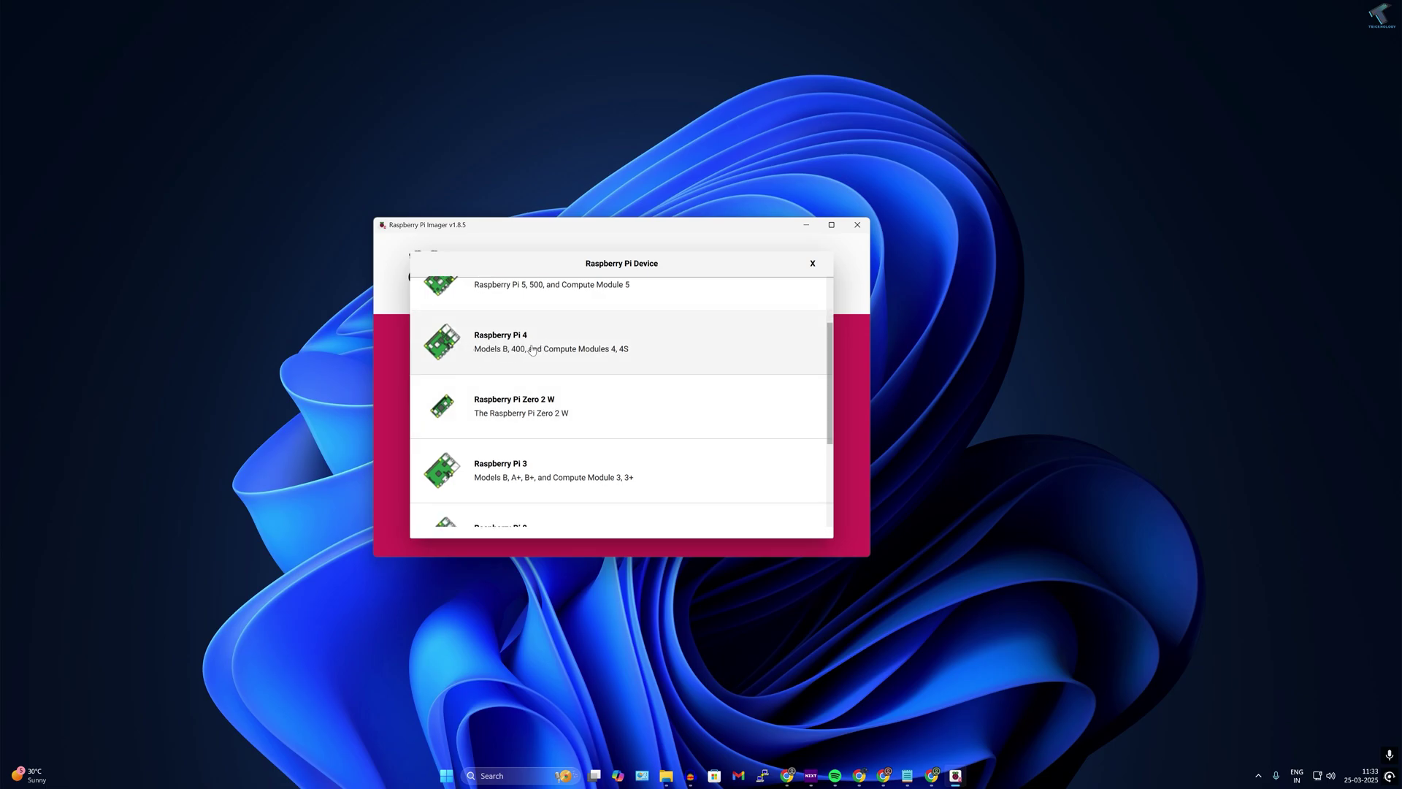
{"action": "scroll", "coordinate": [521, 349], "scroll_direction": "up", "scroll_amount": 3}
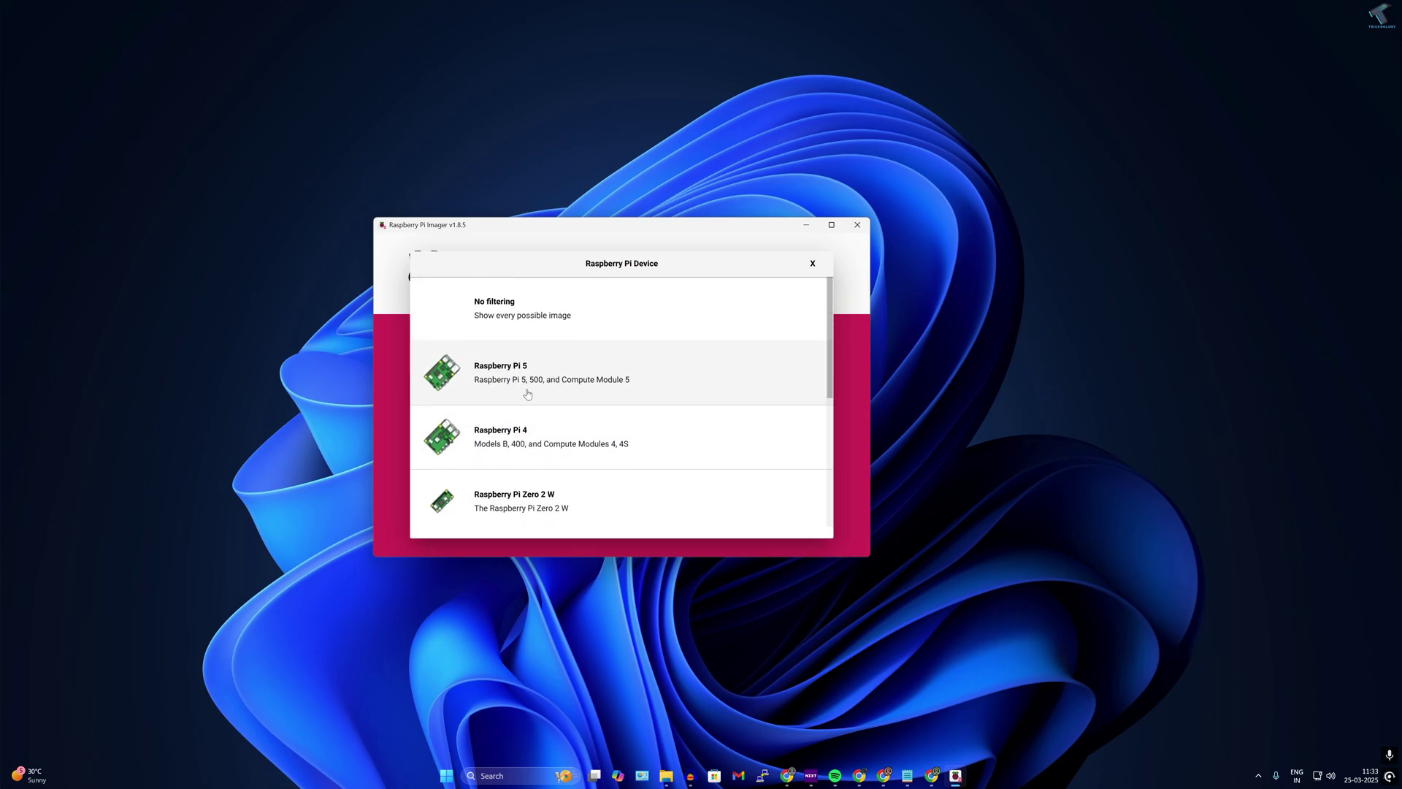
{"action": "scroll", "coordinate": [577, 409], "scroll_direction": "down", "scroll_amount": 5}
{"action": "scroll", "coordinate": [577, 424], "scroll_direction": "up", "scroll_amount": 3}
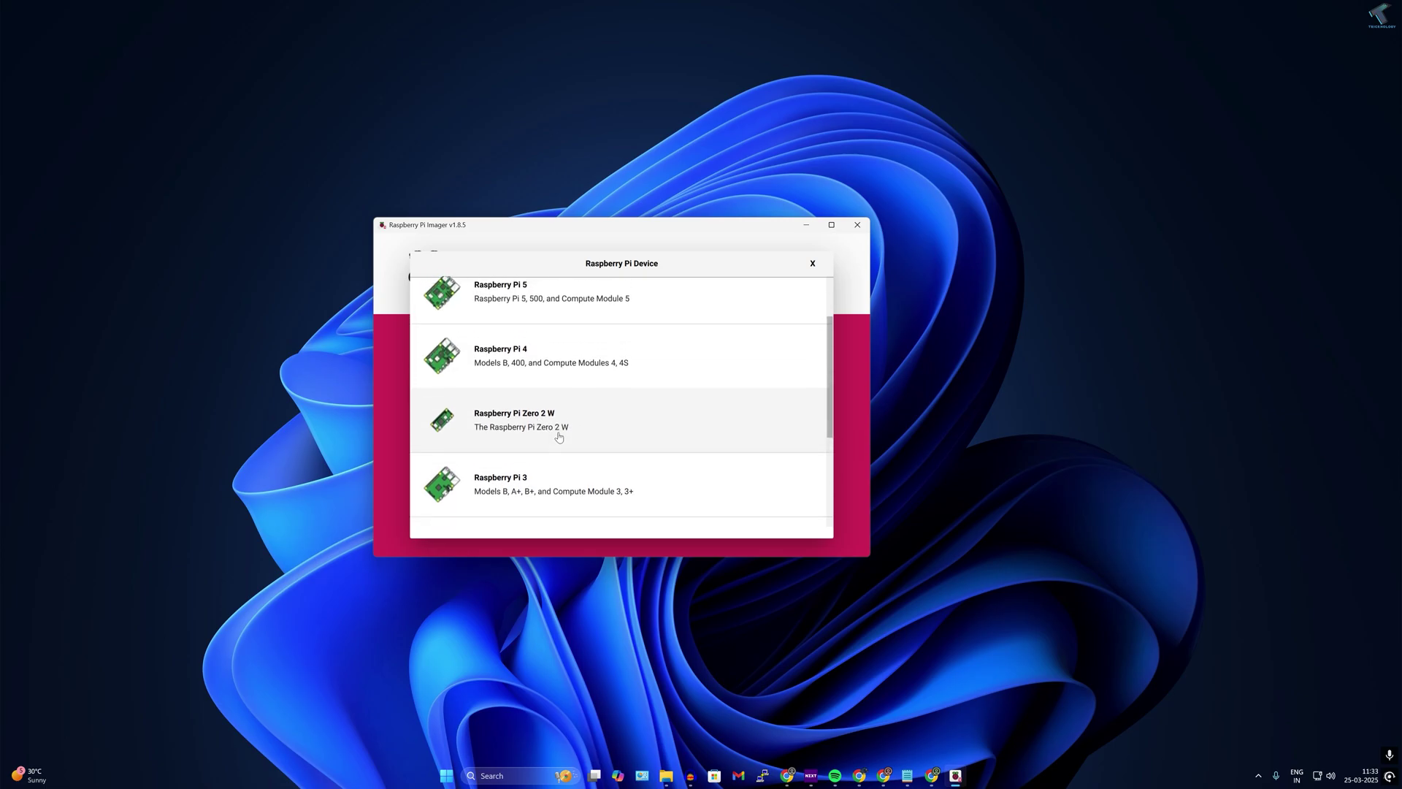
{"action": "left_click", "coordinate": [526, 360]}
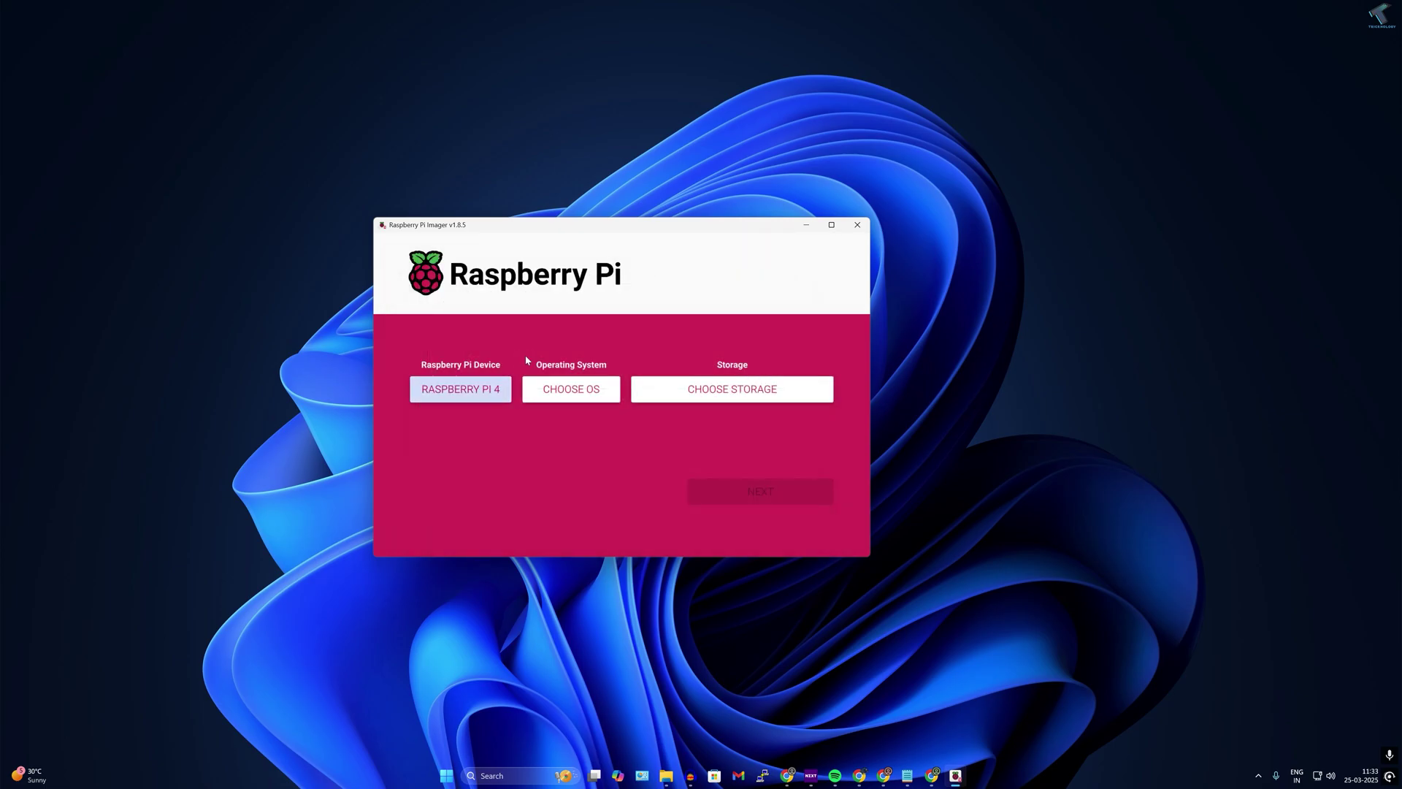
- Use the custom image 2024-11-19-raspios-bookworm-arm64.img.xz from I:\ISO as the operating system
{"action": "left_click", "coordinate": [558, 394]}
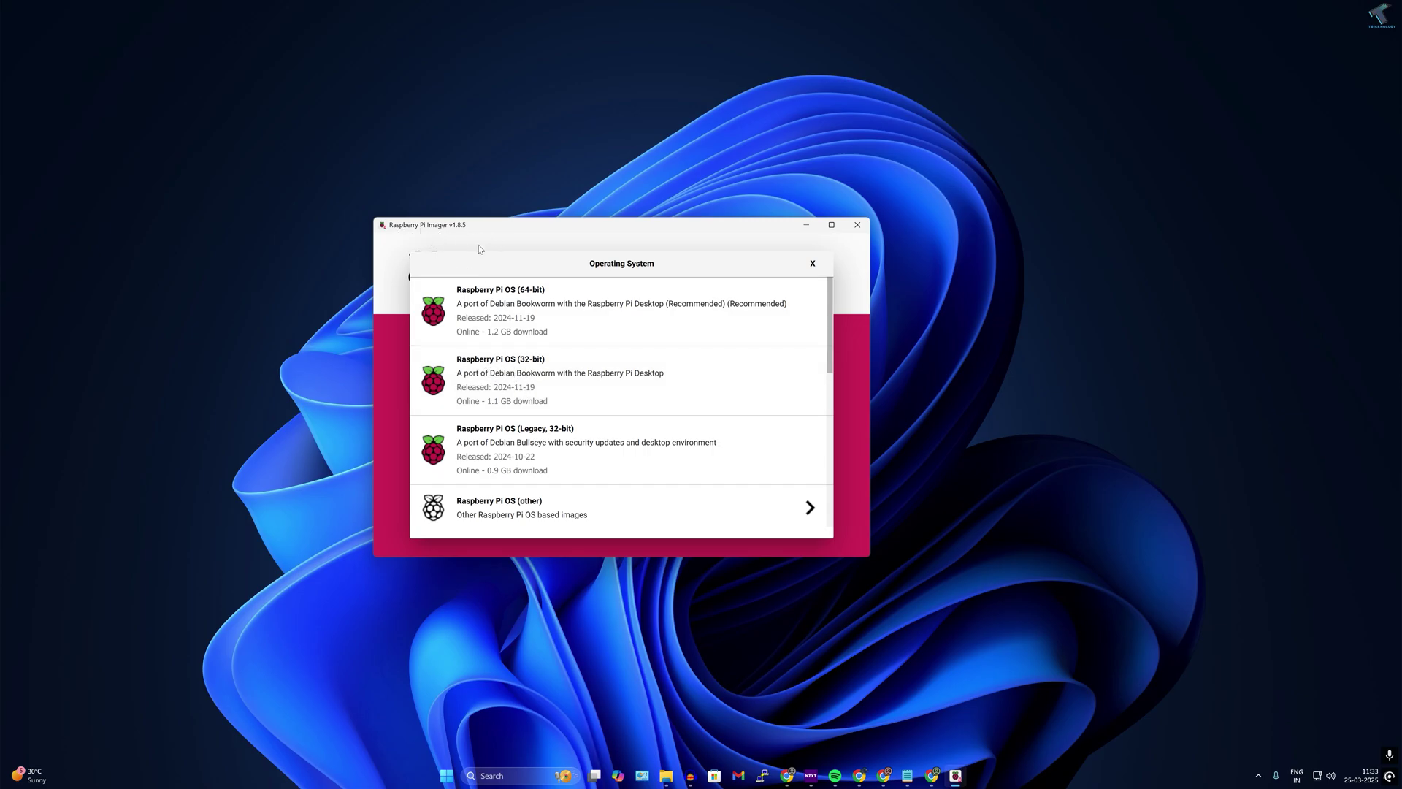
{"action": "left_click_drag", "start_coordinate": [830, 294], "coordinate": [830, 304]}
{"action": "scroll", "coordinate": [573, 504], "scroll_direction": "down", "scroll_amount": 5}
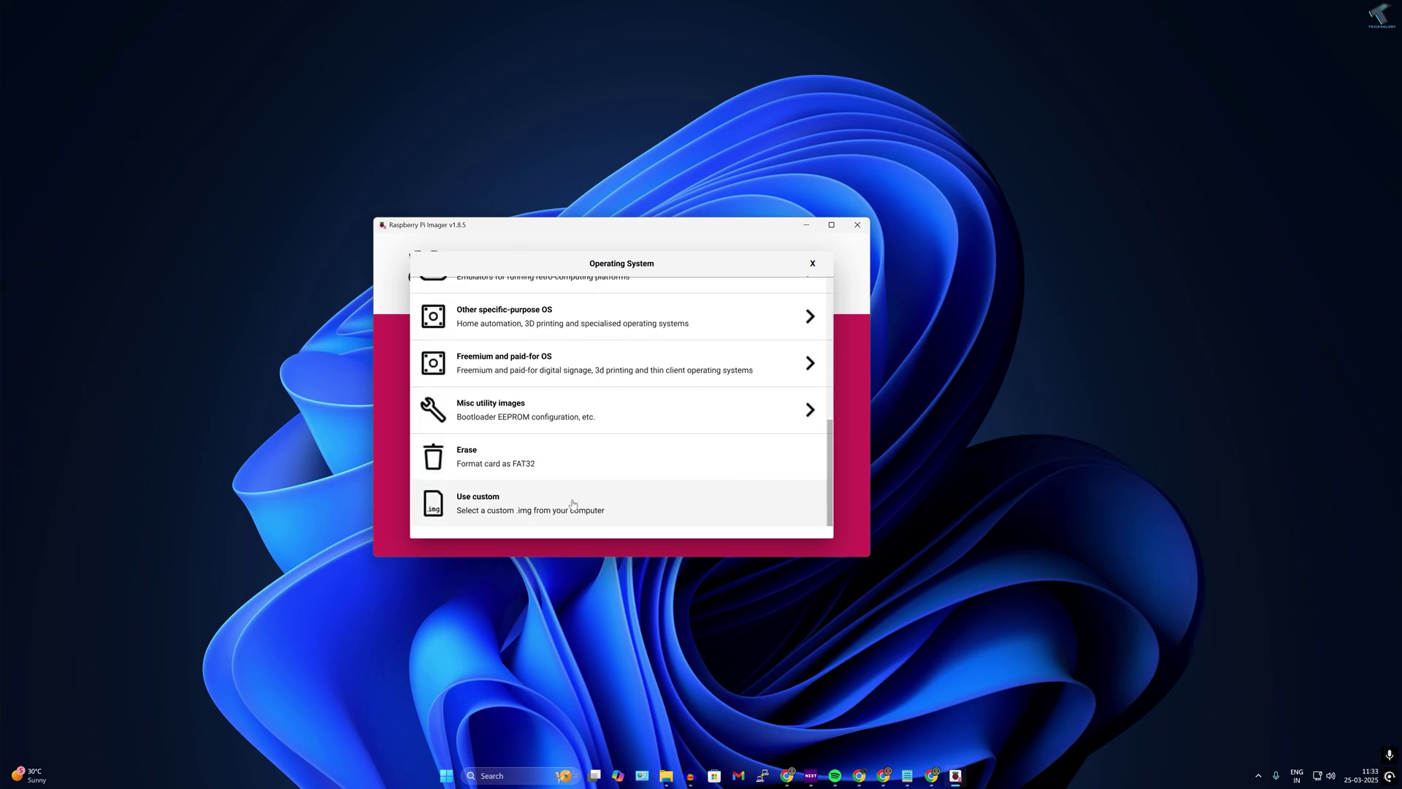
{"action": "left_click", "coordinate": [482, 504]}
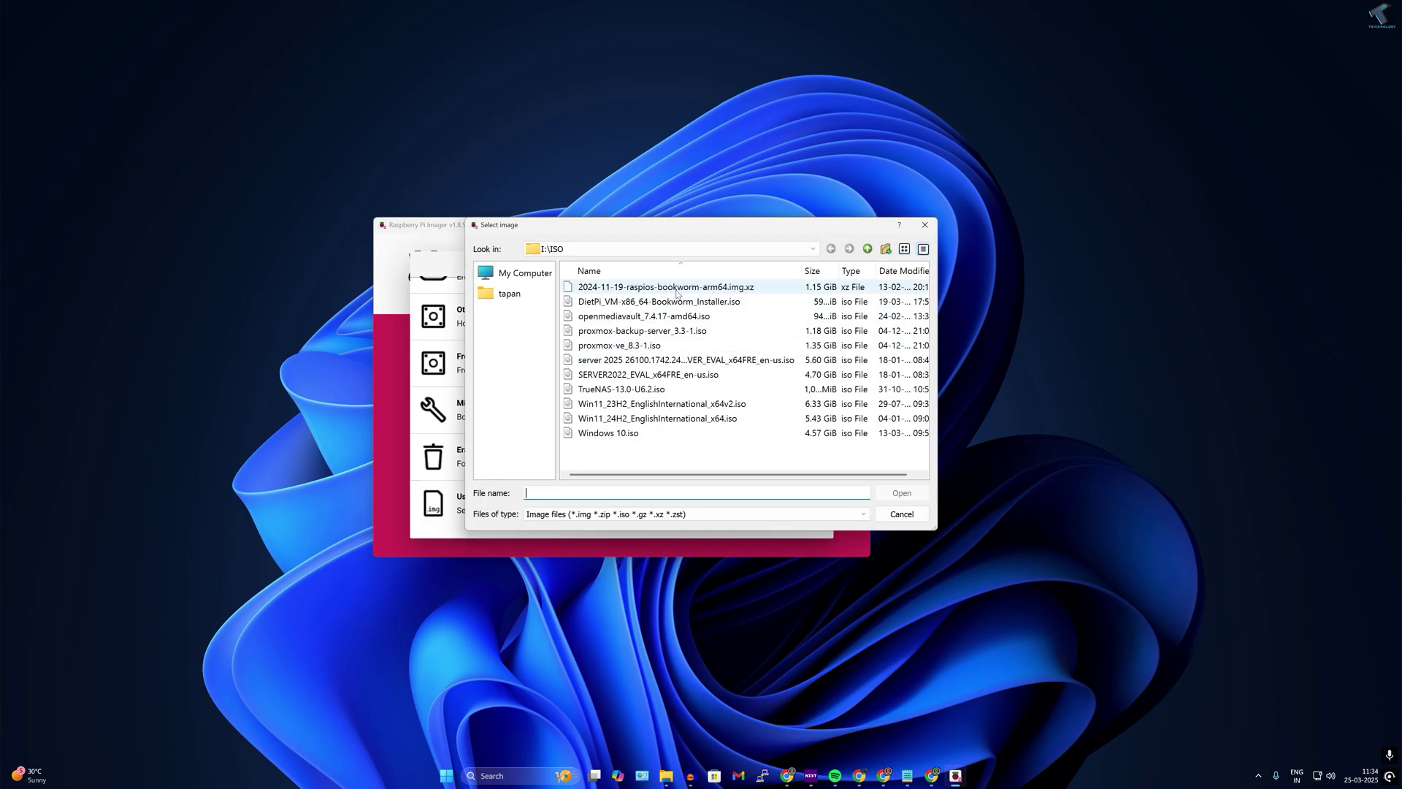
{"action": "left_click", "coordinate": [655, 287]}
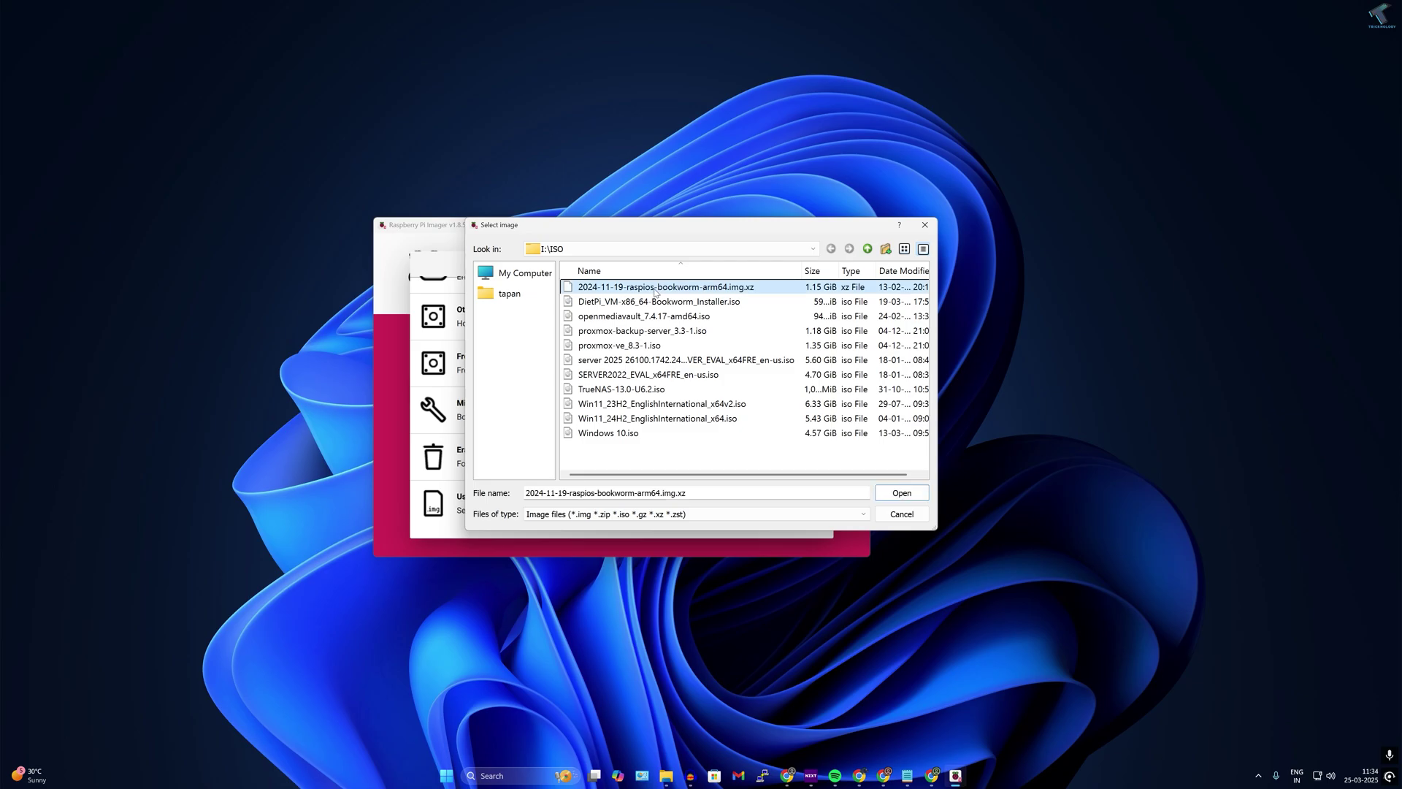
{"action": "left_click", "coordinate": [898, 493]}
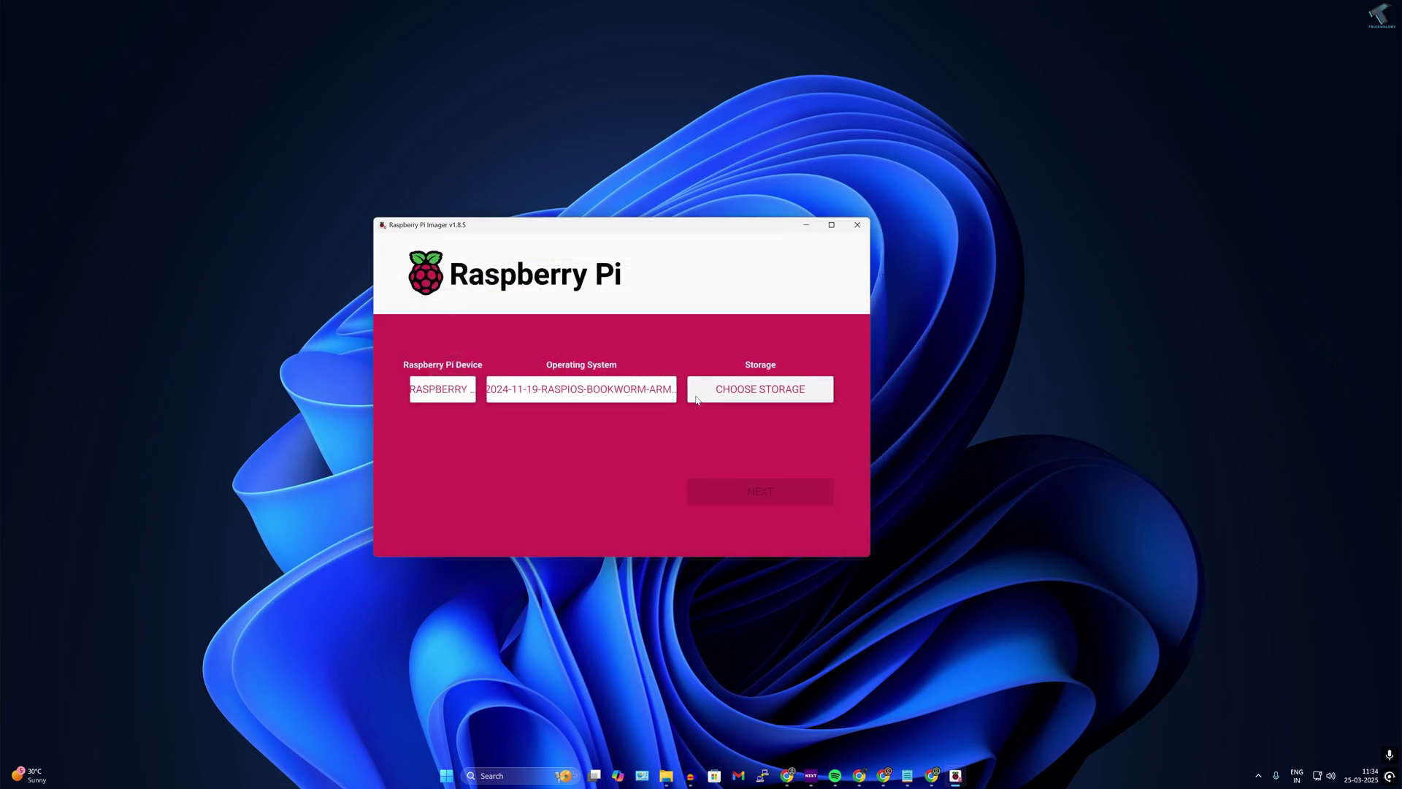
- Select the 31.9 GB Generic STORAGE DEVICE USB drive as storage and continue
{"action": "left_click", "coordinate": [748, 396]}
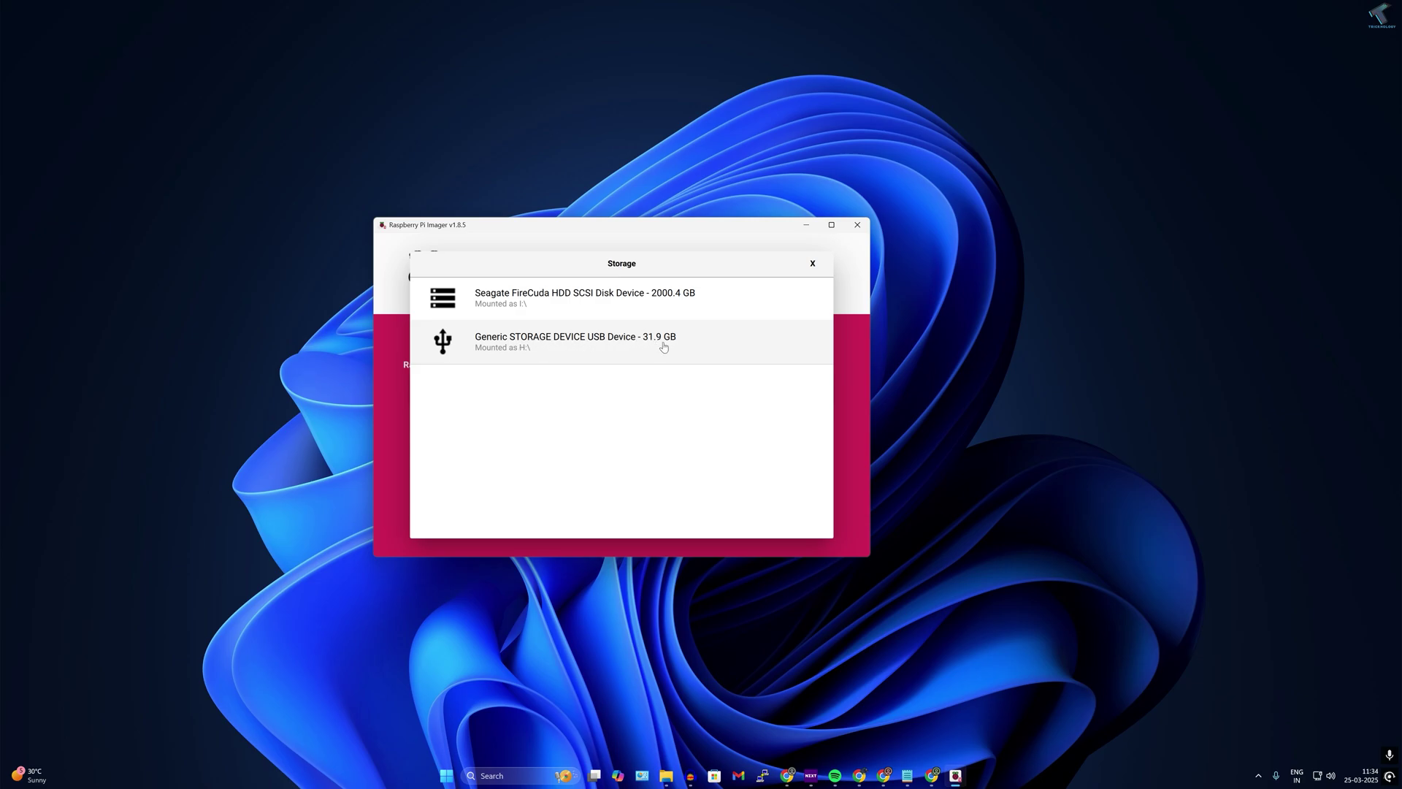
{"action": "left_click", "coordinate": [666, 341]}
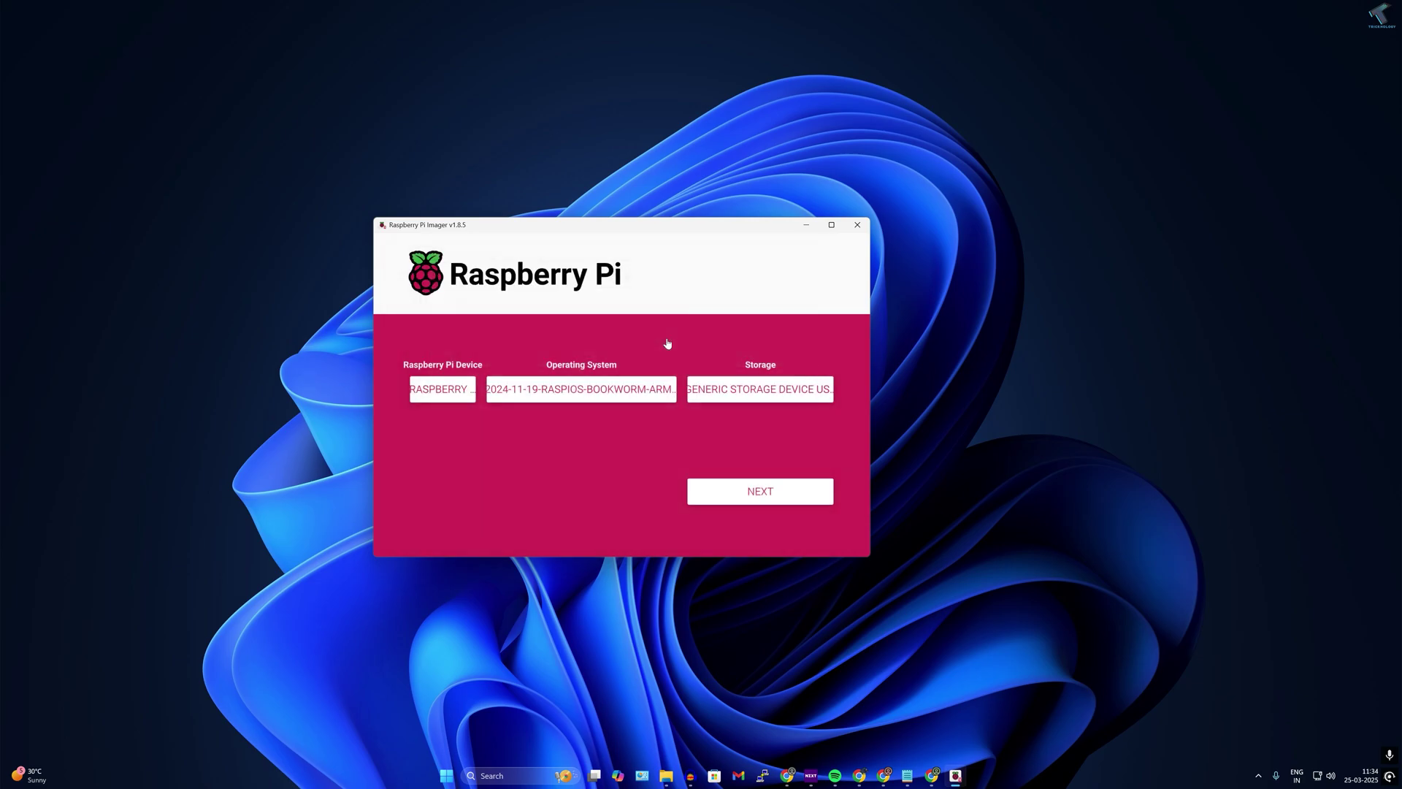
{"action": "left_click", "coordinate": [740, 494]}
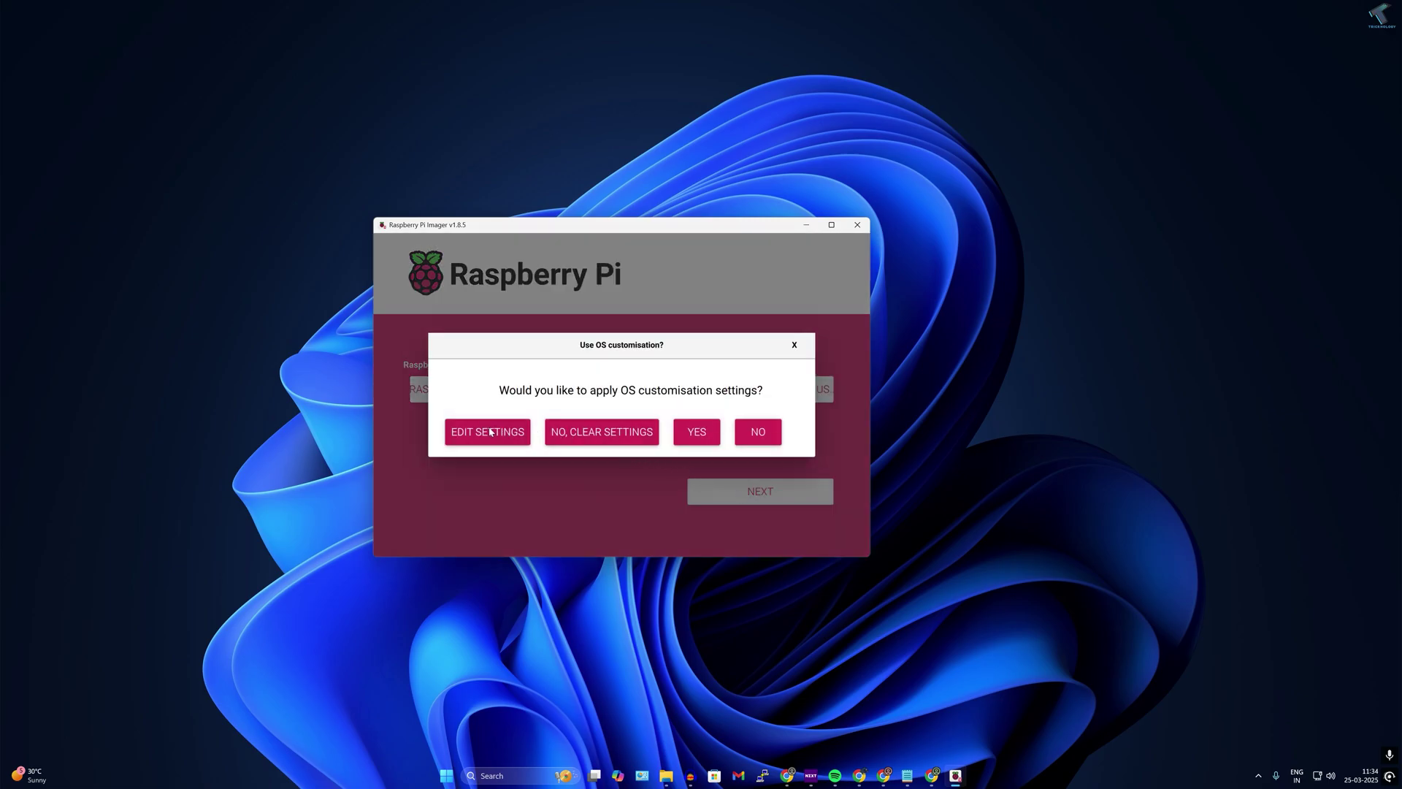
- Open the OS customisation settings and replace the user account password with a new one
{"action": "left_click", "coordinate": [524, 437]}
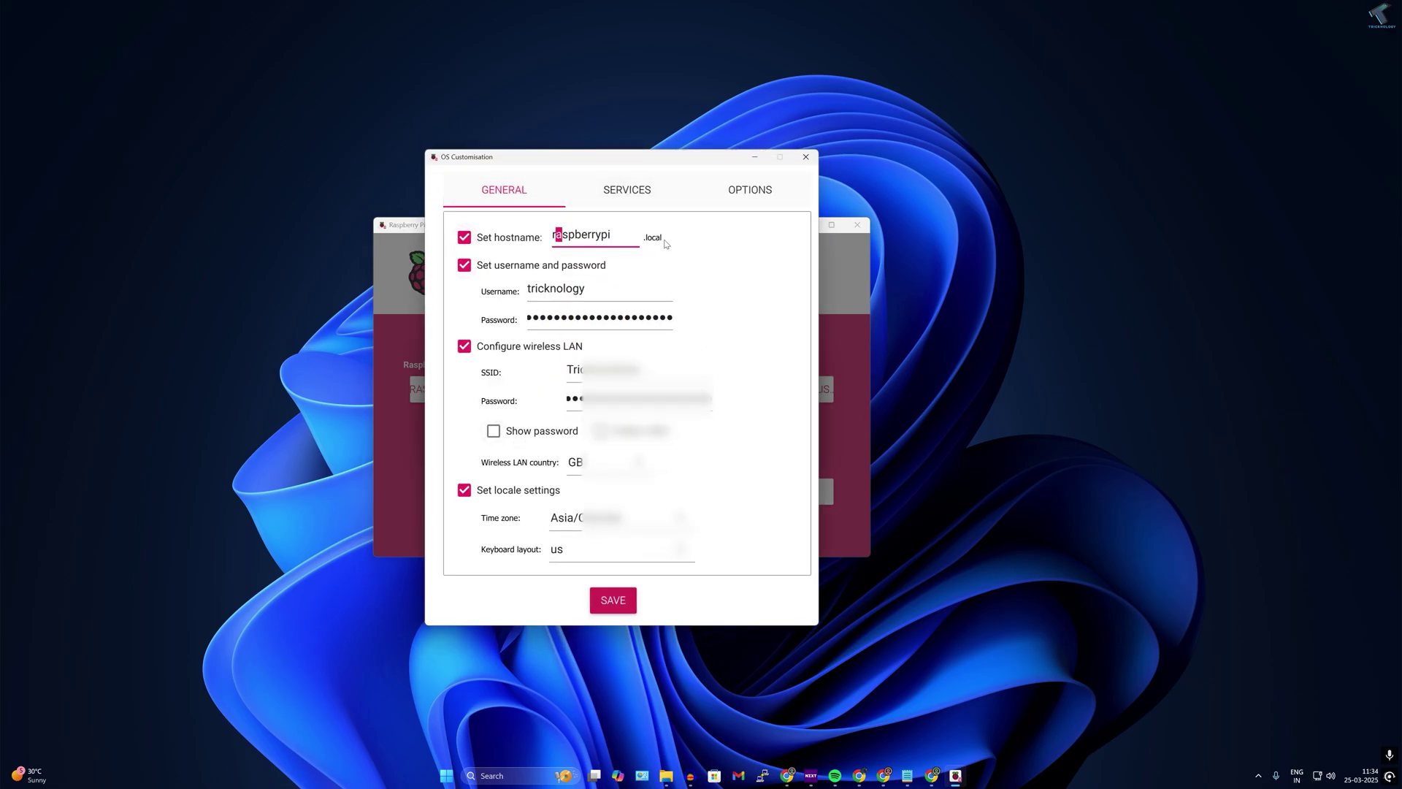
{"action": "key", "text": "Tab"}
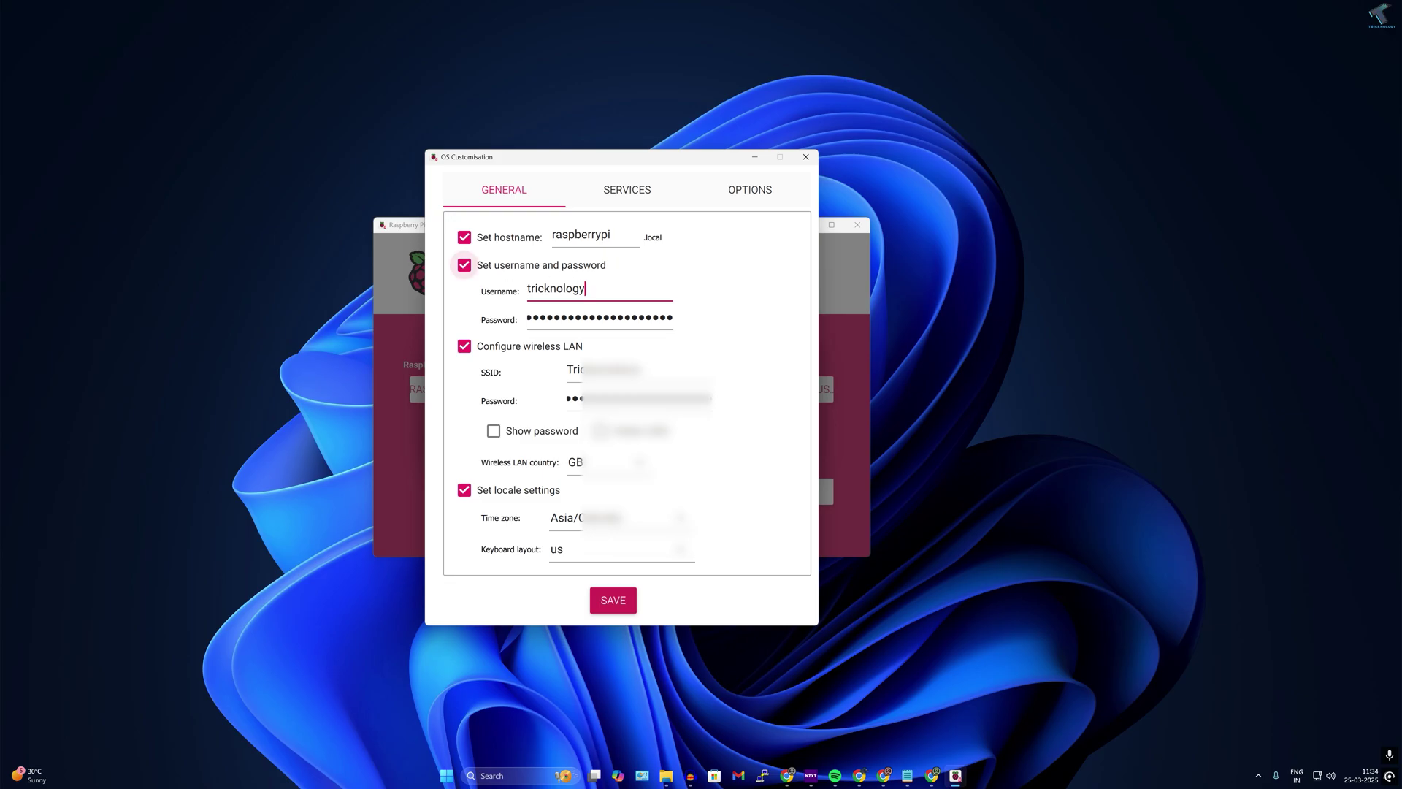
{"action": "key", "text": "ctrl+a"}
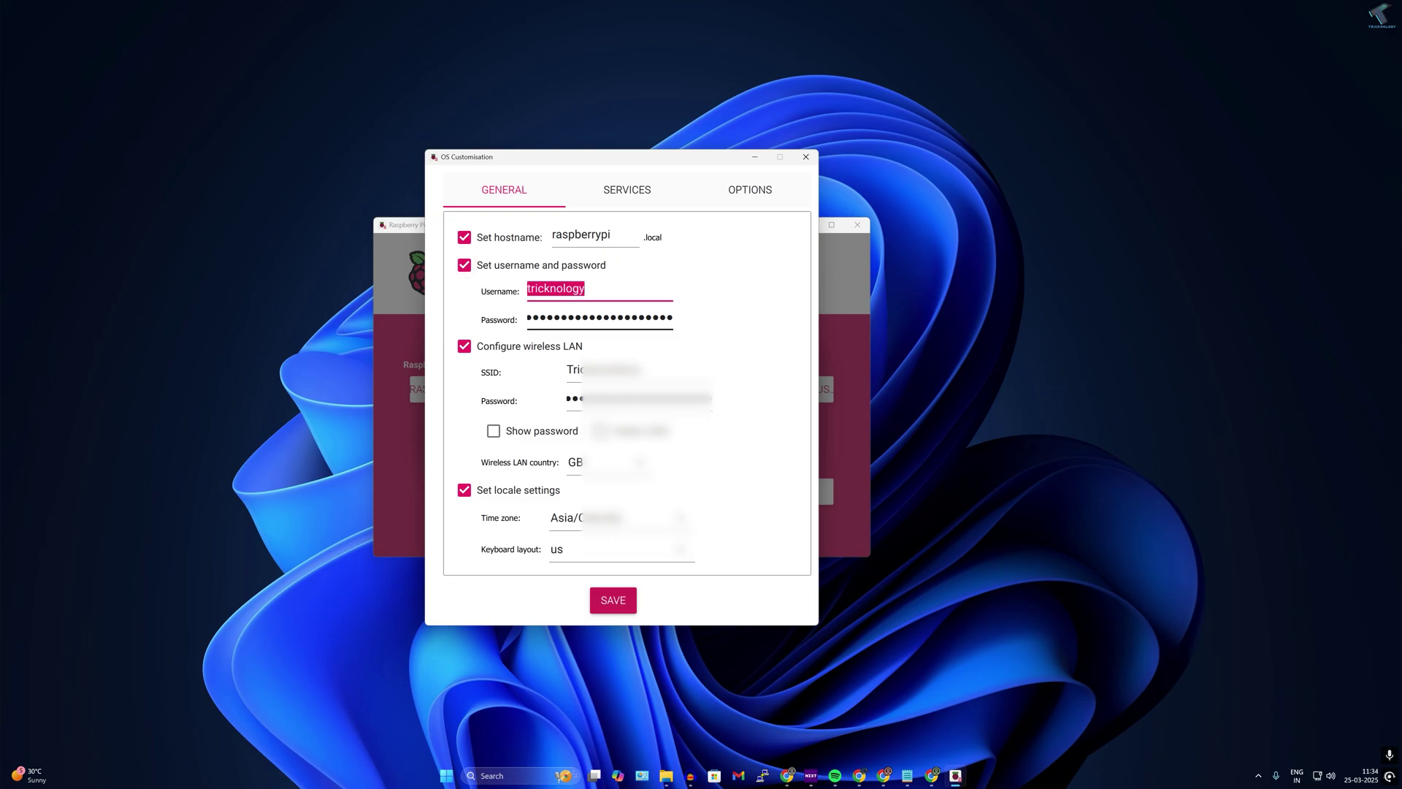
{"action": "left_click", "coordinate": [553, 317]}
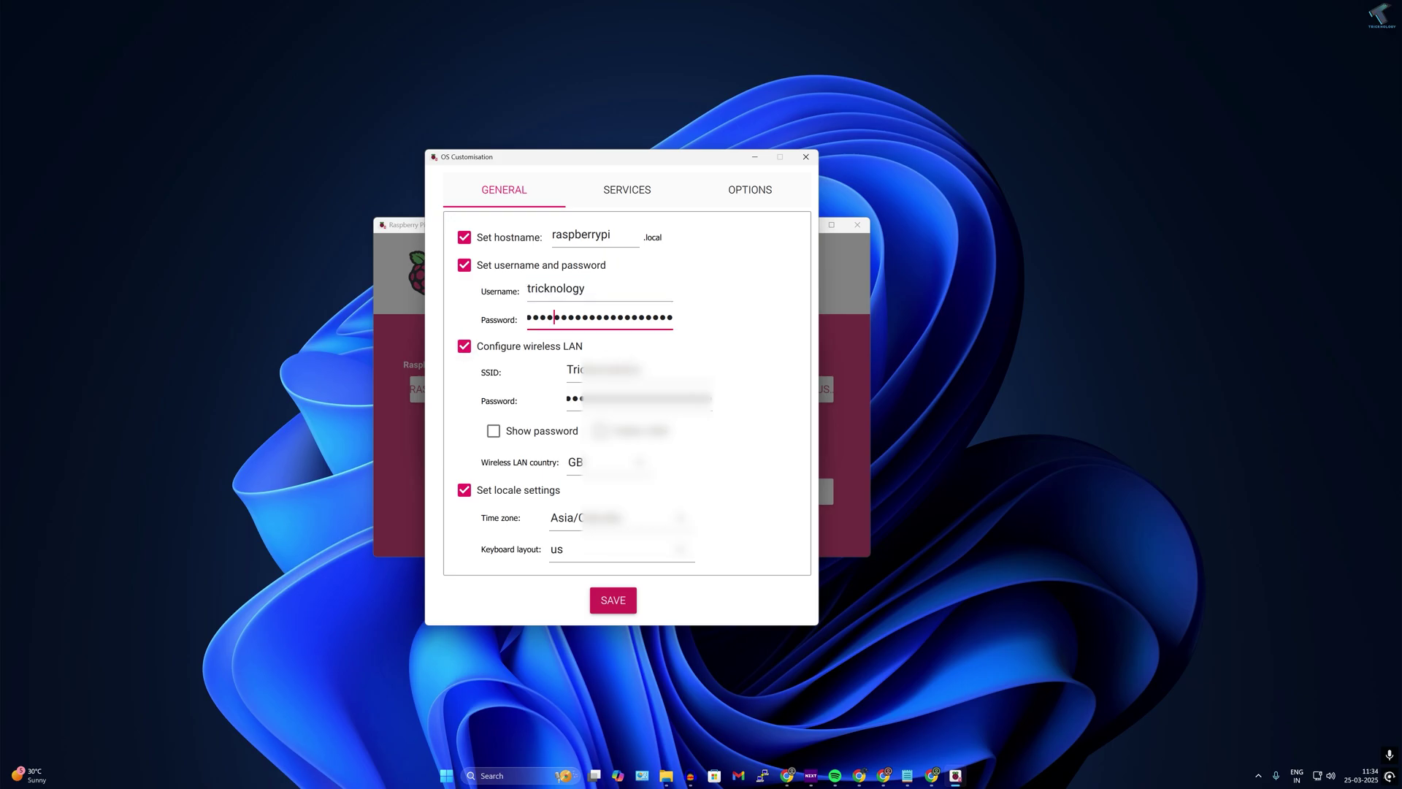
{"action": "key", "text": "ctrl+a"}
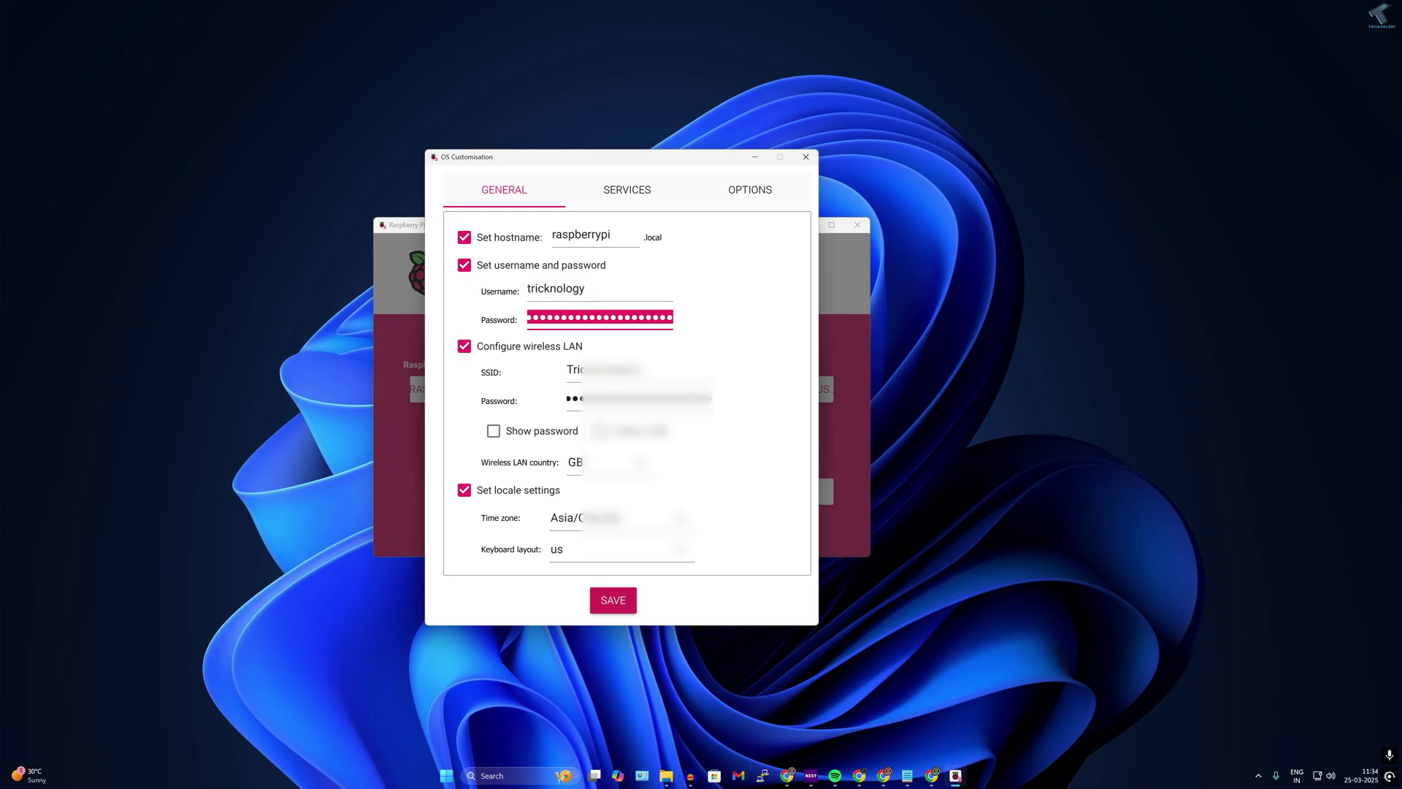
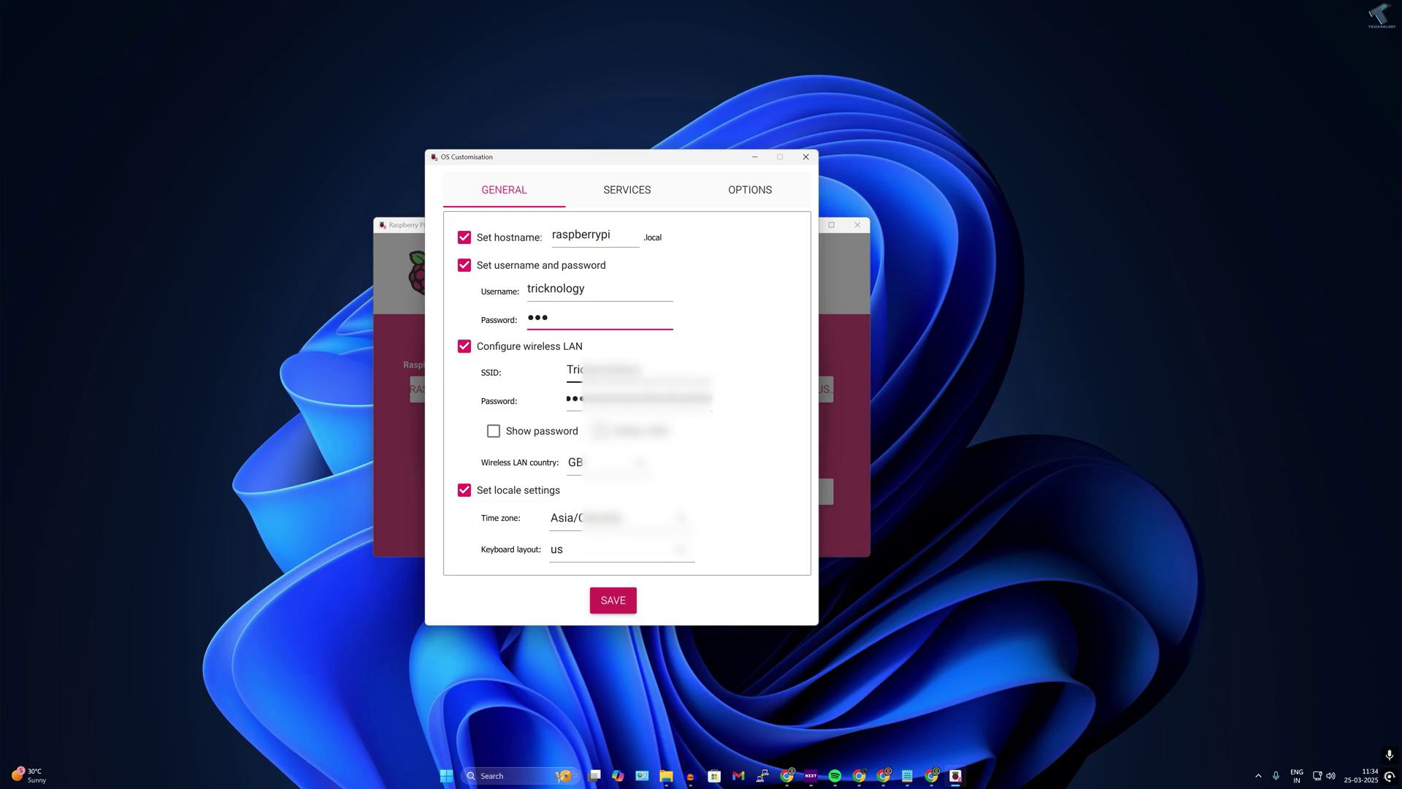
{"action": "left_click", "coordinate": [574, 399]}
- Review the SERVICES and OPTIONS tabs, save the customisation, and choose to apply it
{"action": "left_click", "coordinate": [631, 198]}
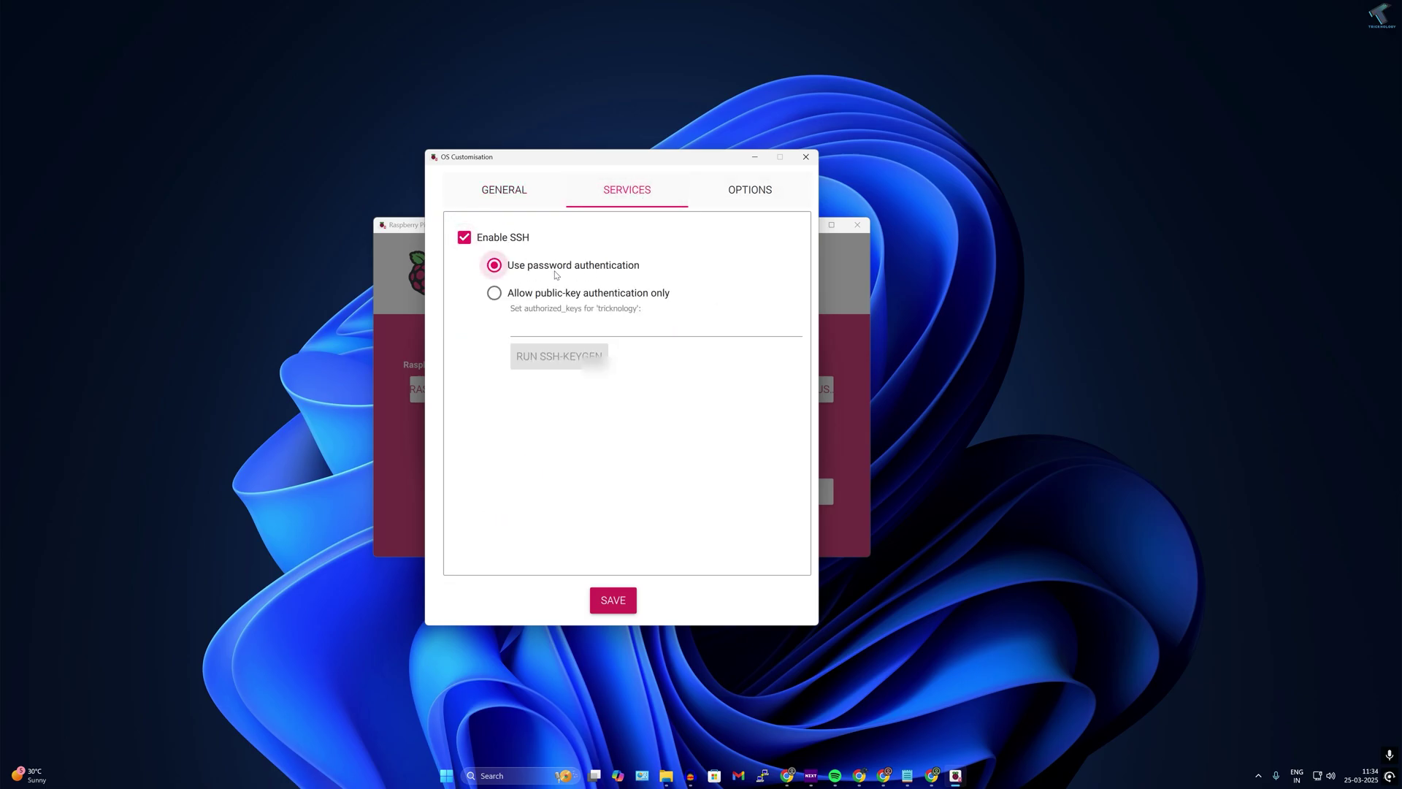
{"action": "left_click", "coordinate": [748, 194]}
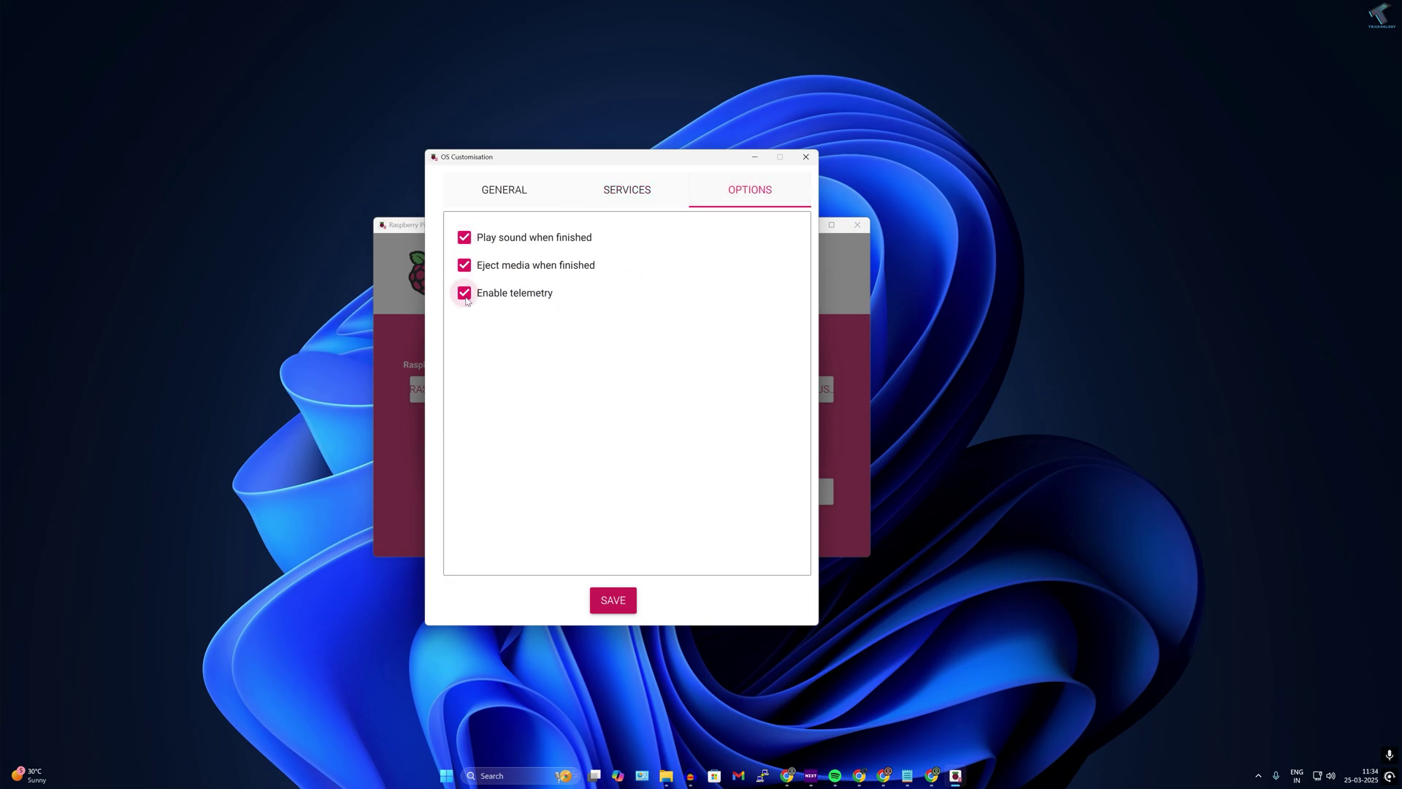
{"action": "left_click", "coordinate": [617, 600]}
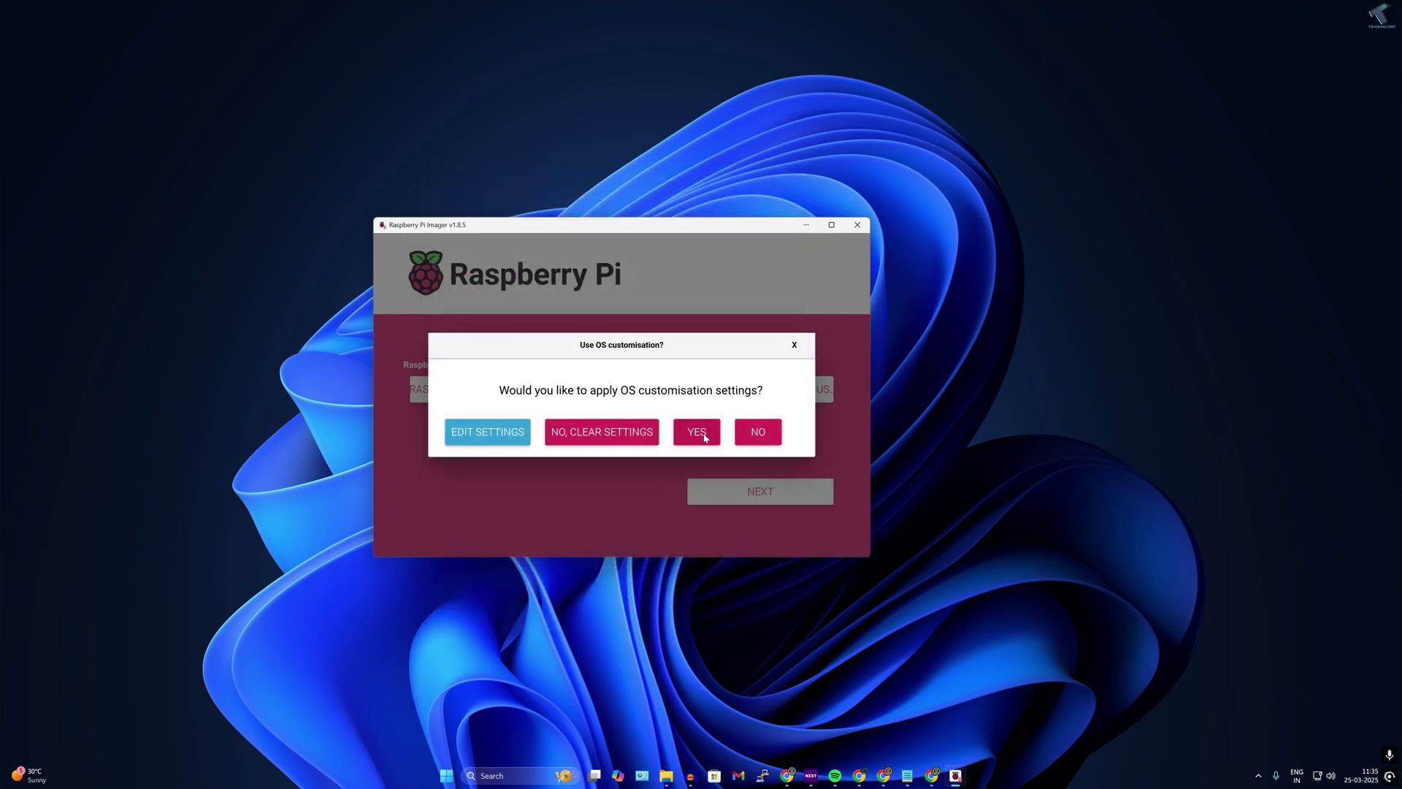
{"action": "left_click", "coordinate": [697, 432]}
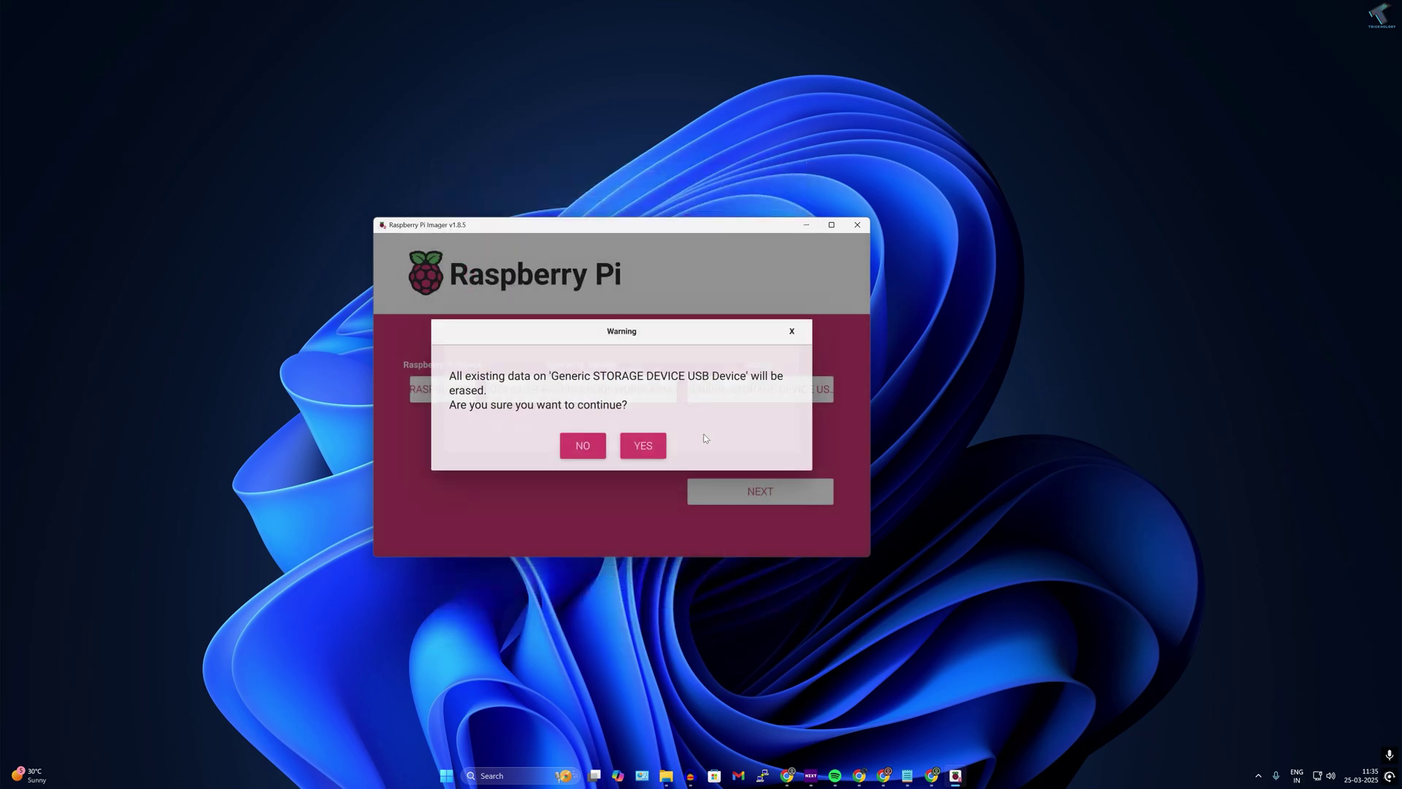
- Confirm erasing the USB drive, write the image, and dismiss the Write Successful message
{"action": "left_click", "coordinate": [645, 447]}
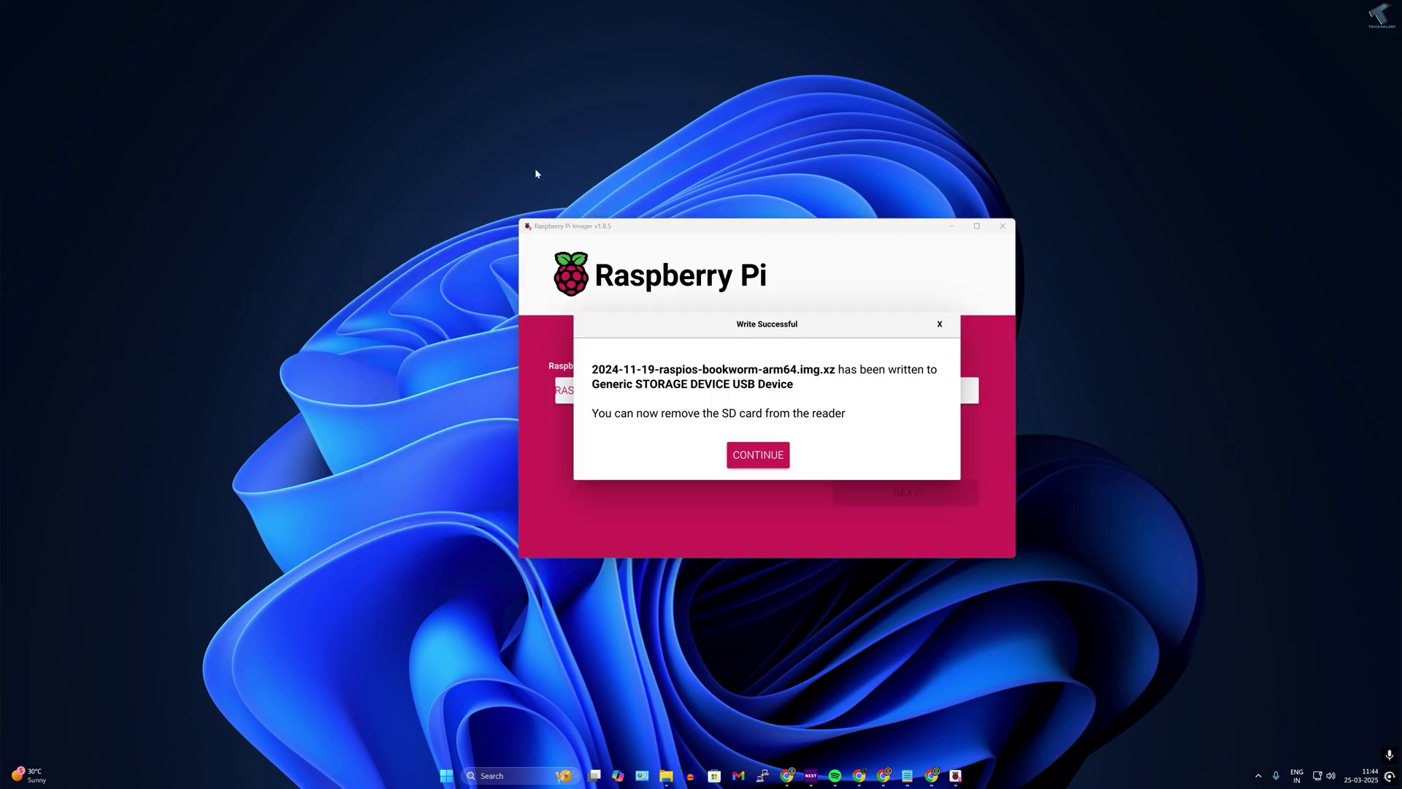
{"action": "left_click", "coordinate": [758, 455]}
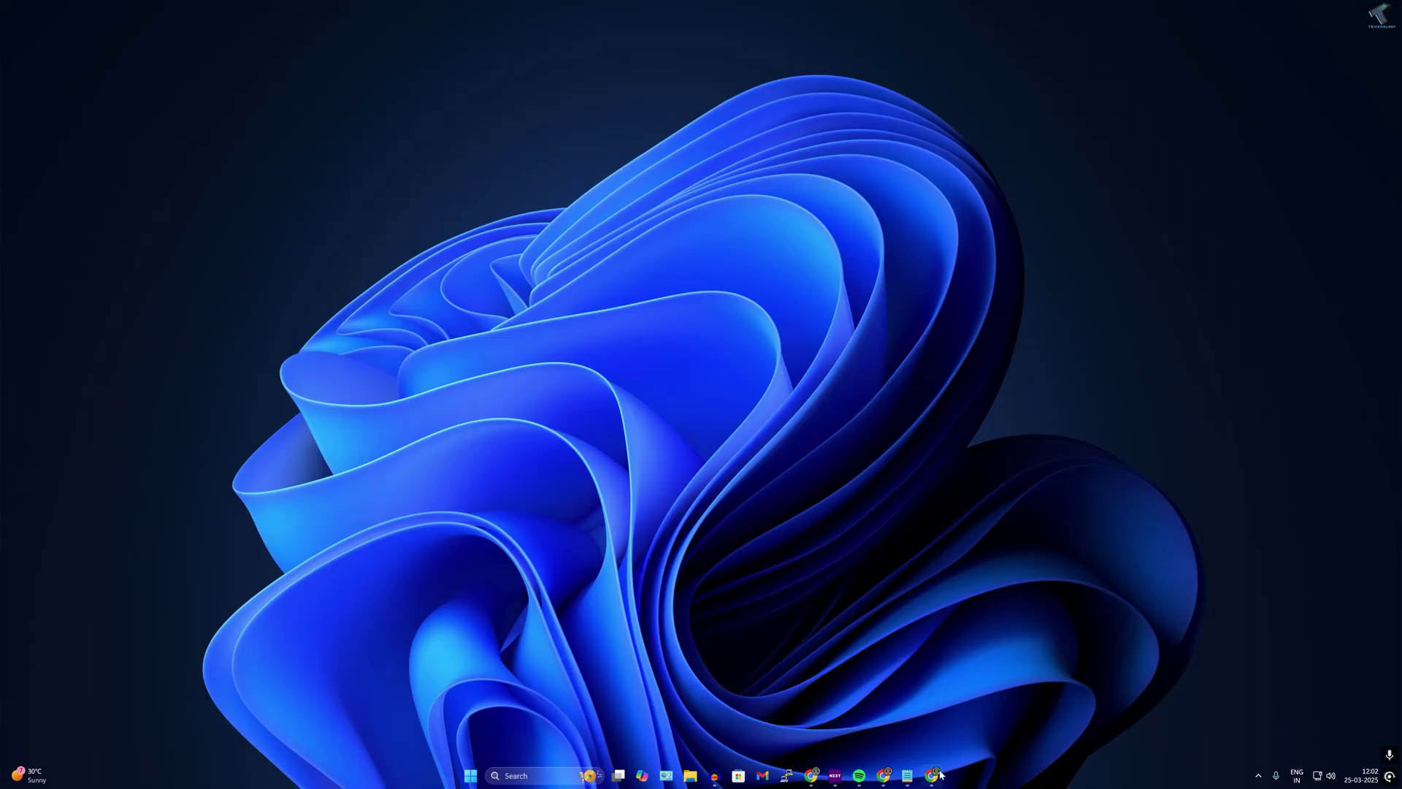
- Log in to the TP-Link Archer C6 admin page, declining to save the password
{"action": "left_click", "coordinate": [933, 775]}
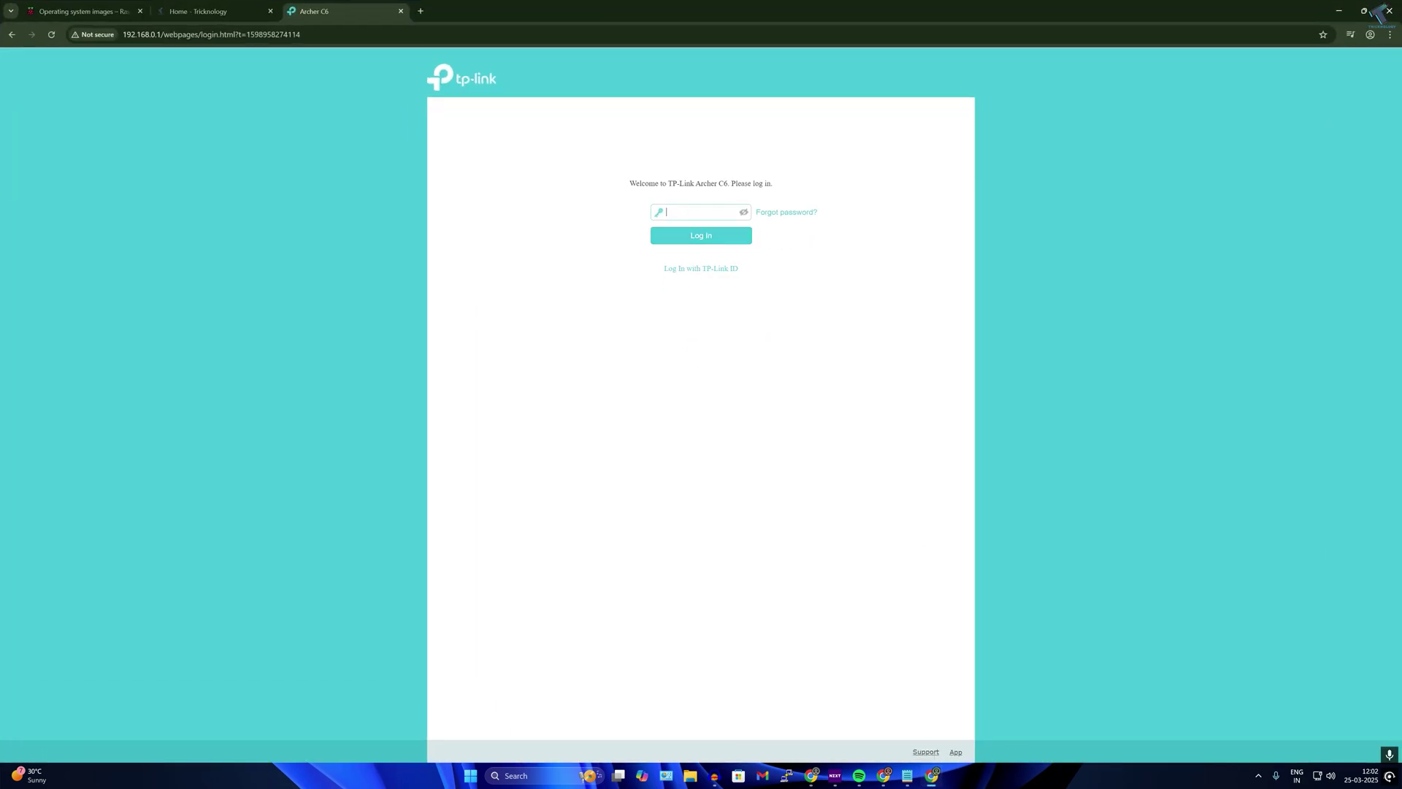
{"action": "type", "text": "*"}
{"action": "left_click", "coordinate": [681, 235]}
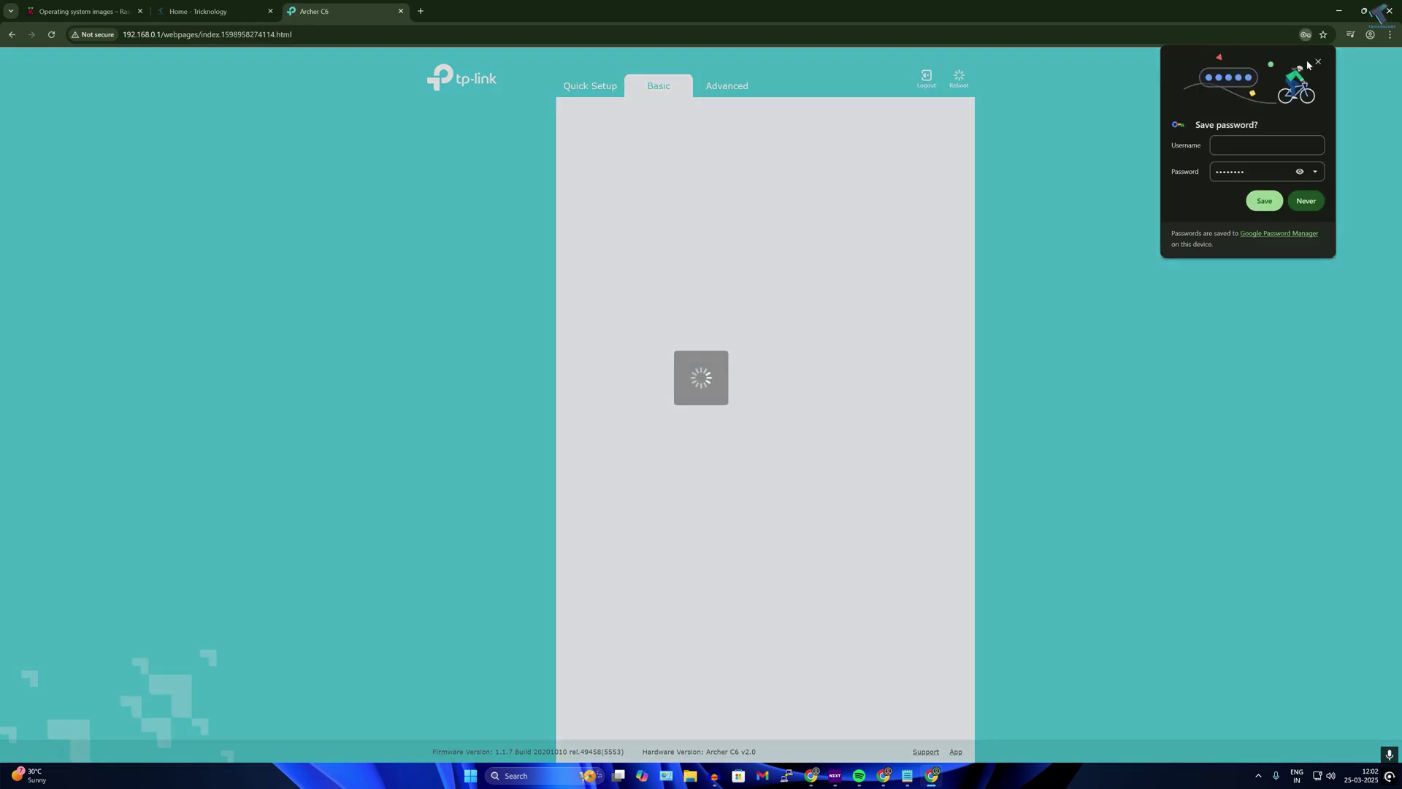
{"action": "left_click", "coordinate": [1317, 62]}
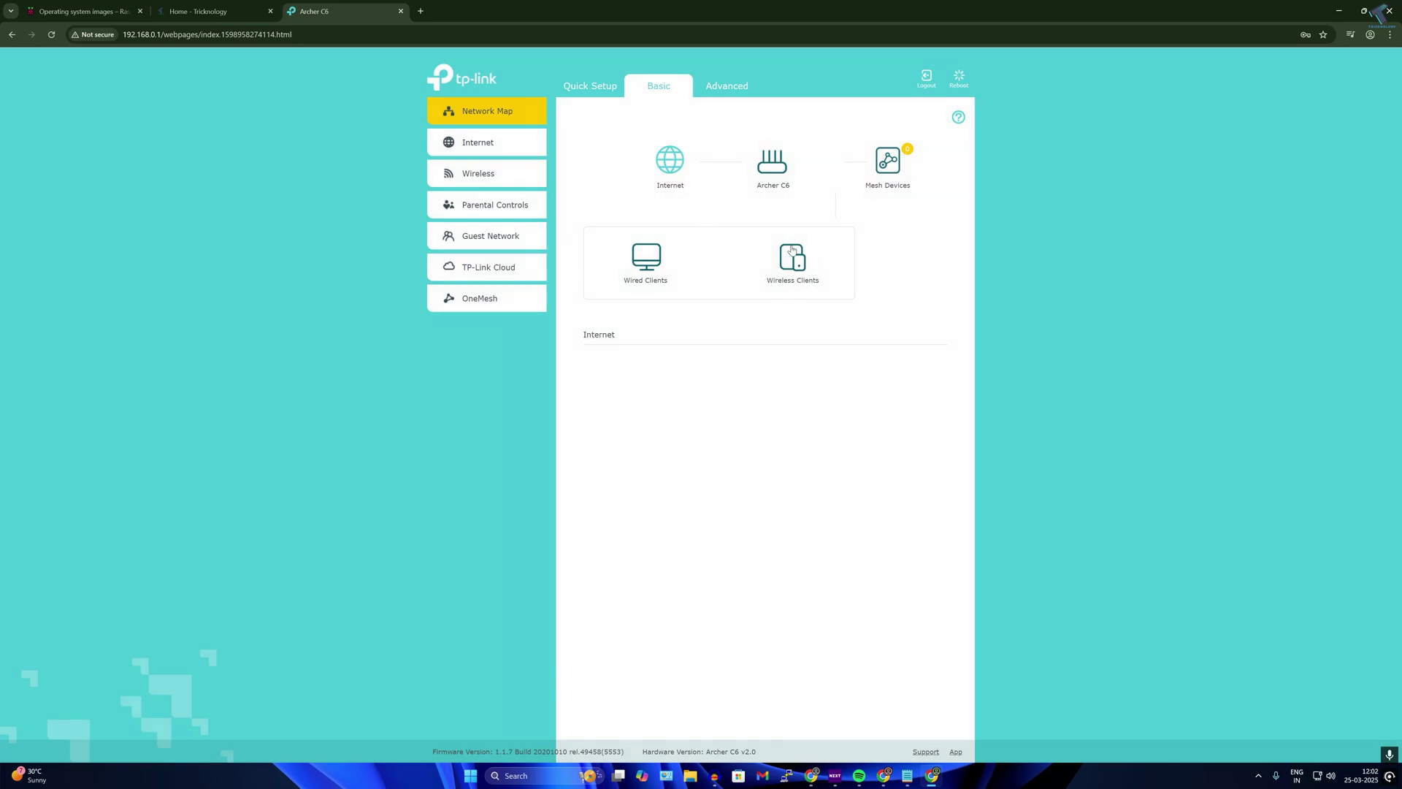
- Find raspberrypi's IP 192.168.0.120 under Wired Clients, then close the router tab and minimise Chrome
{"action": "left_click", "coordinate": [789, 257]}
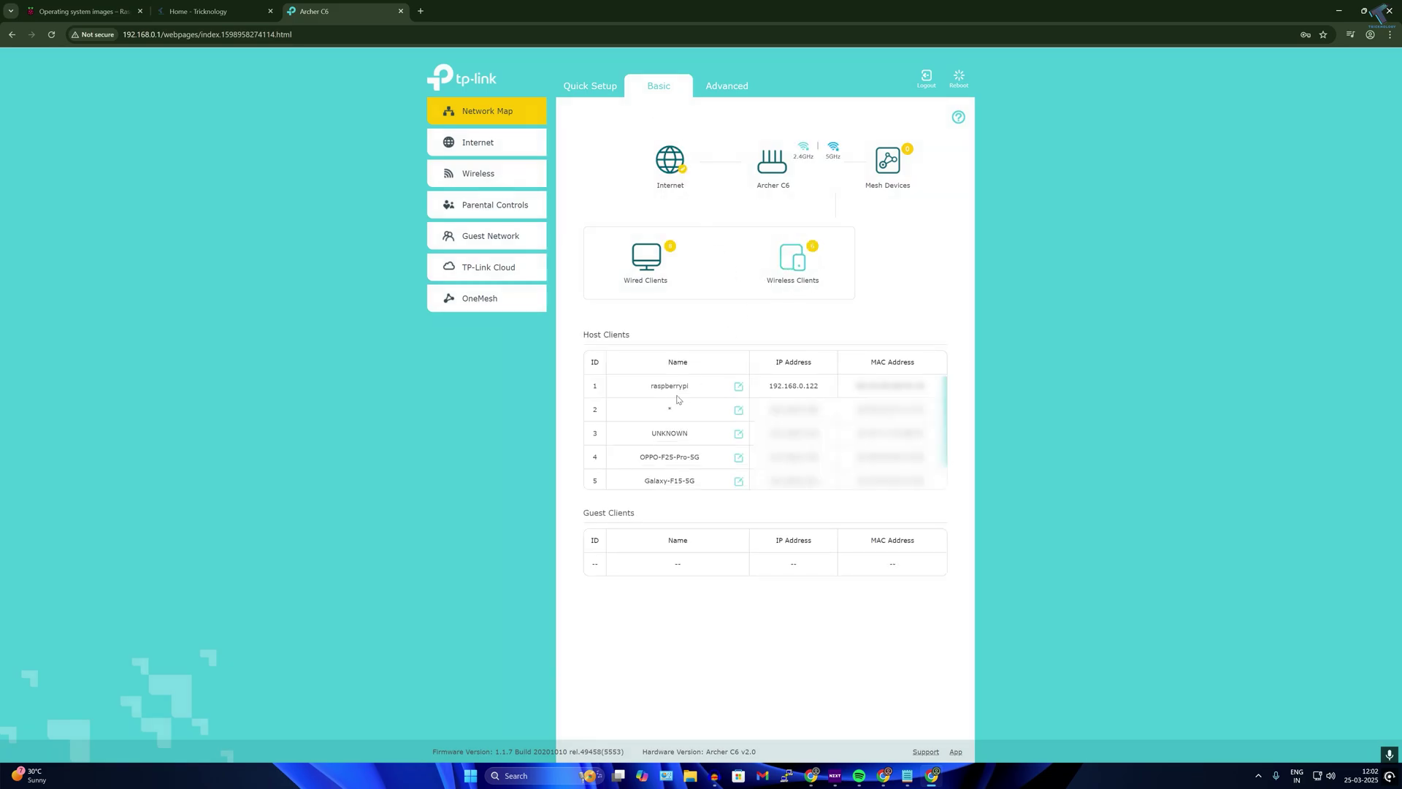
{"action": "left_click_drag", "start_coordinate": [649, 386], "coordinate": [820, 385]}
{"action": "left_click", "coordinate": [655, 261]}
{"action": "left_click_drag", "start_coordinate": [649, 480], "coordinate": [804, 483]}
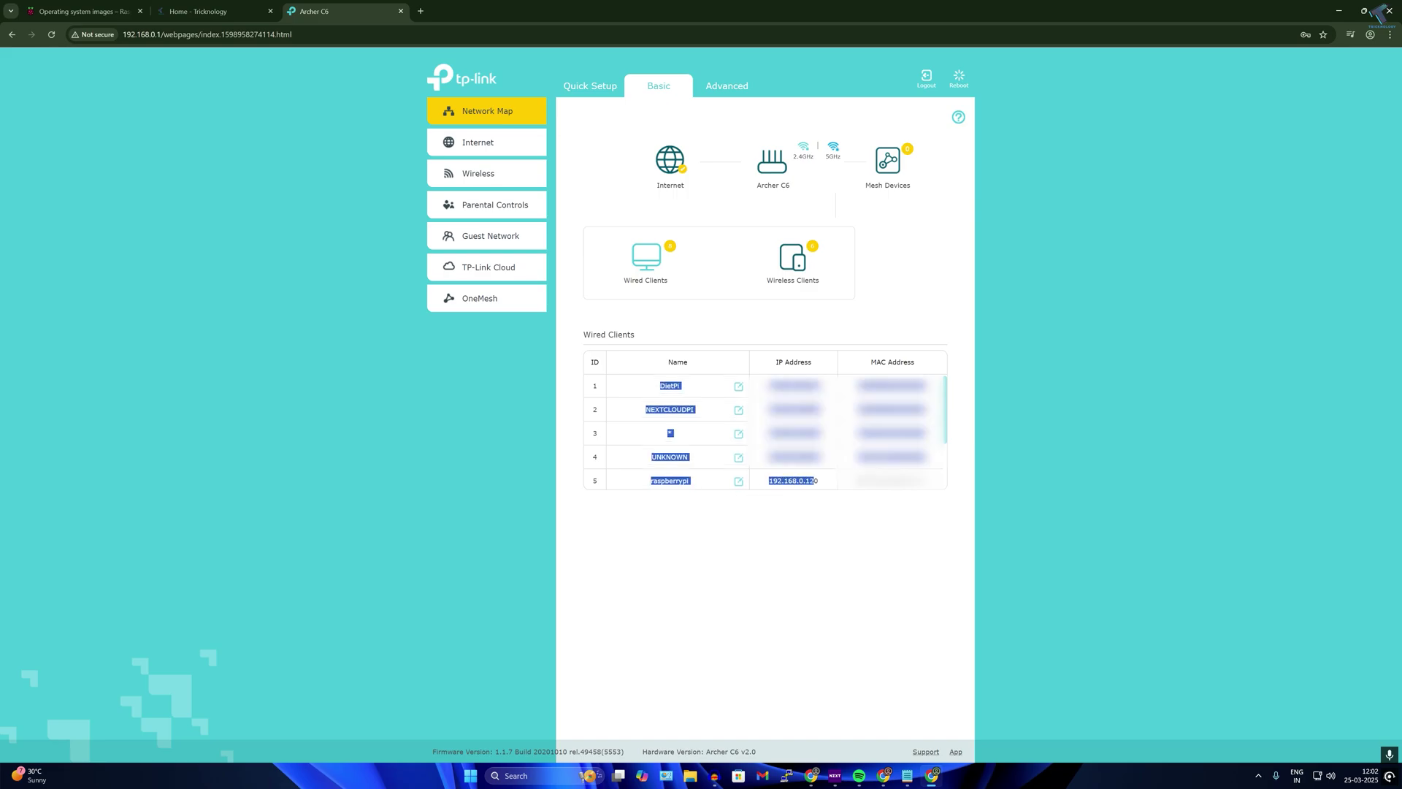
{"action": "double_click", "coordinate": [782, 486]}
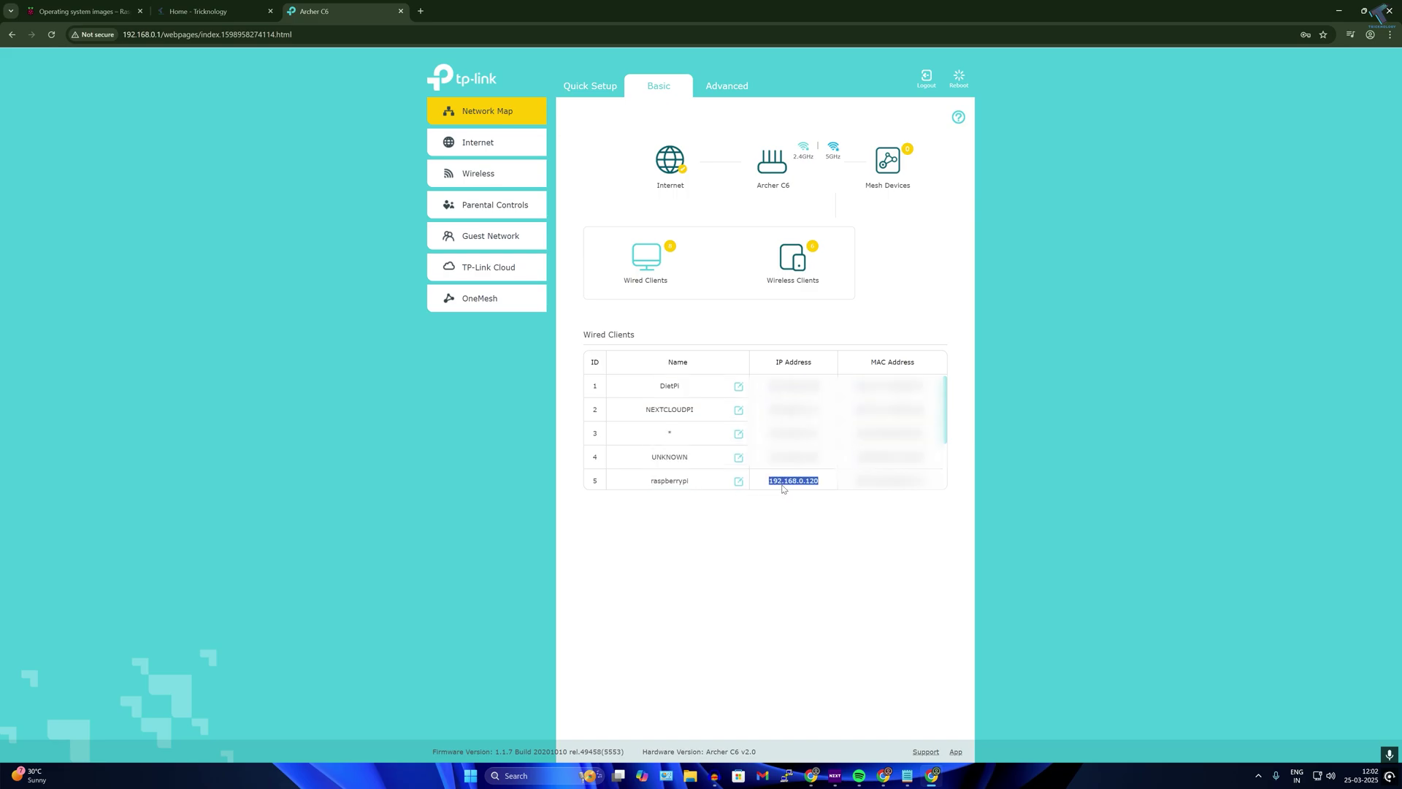
{"action": "left_click", "coordinate": [821, 488]}
{"action": "middle_click", "coordinate": [374, 16]}
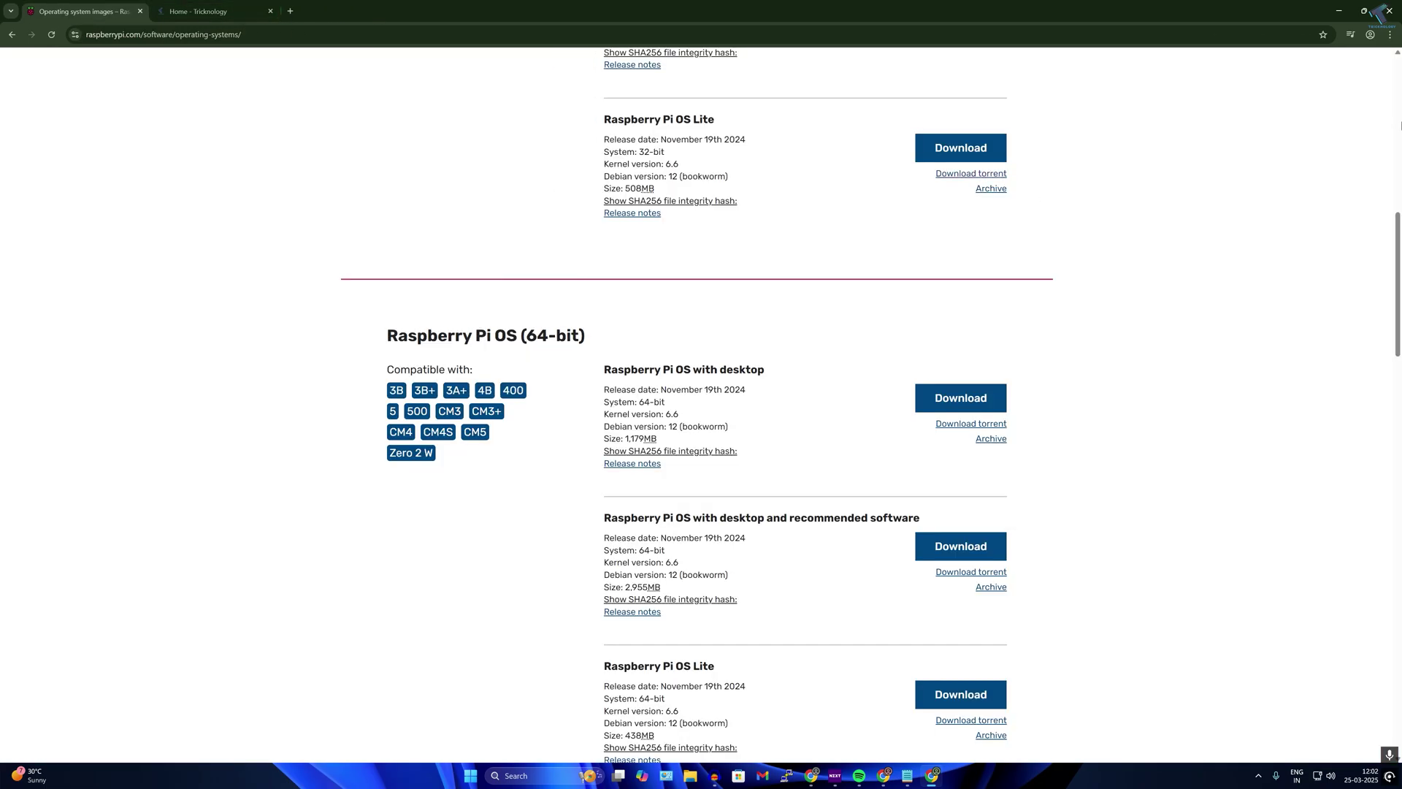
{"action": "left_click", "coordinate": [1339, 11]}
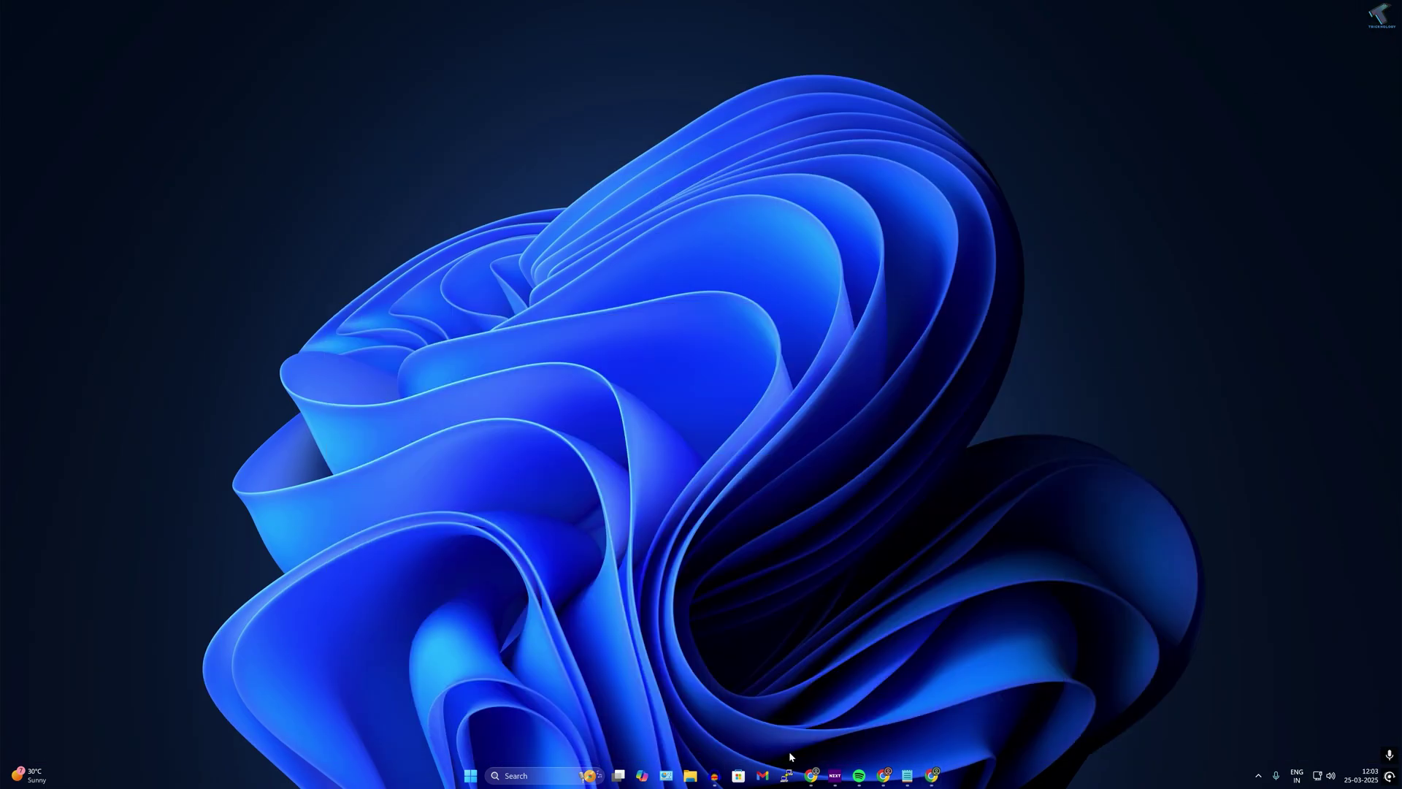
- Start a PuTTY SSH connection to 192.168.0.122 and accept the Pi's host key
{"action": "left_click", "coordinate": [787, 776]}
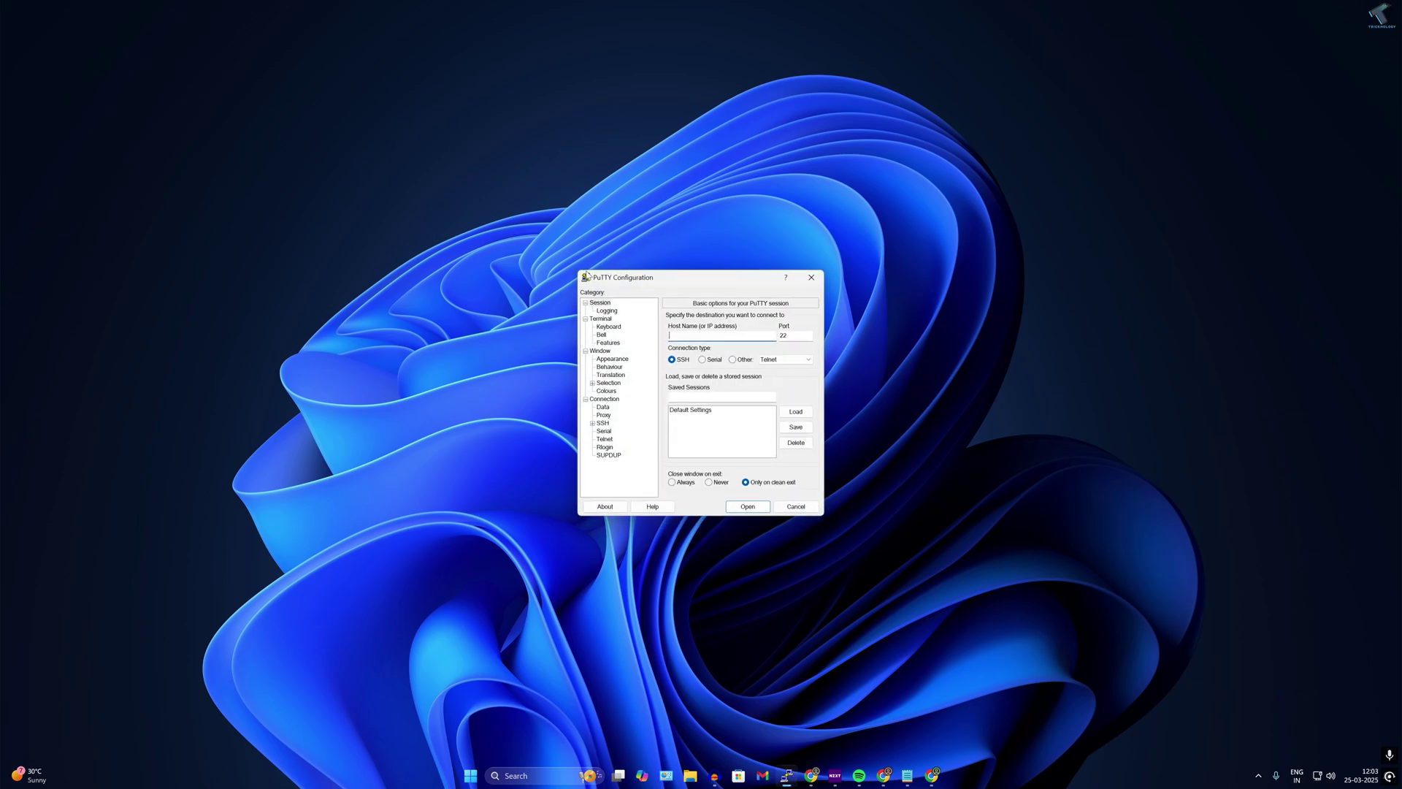
{"action": "left_click_drag", "start_coordinate": [585, 275], "coordinate": [577, 278]}
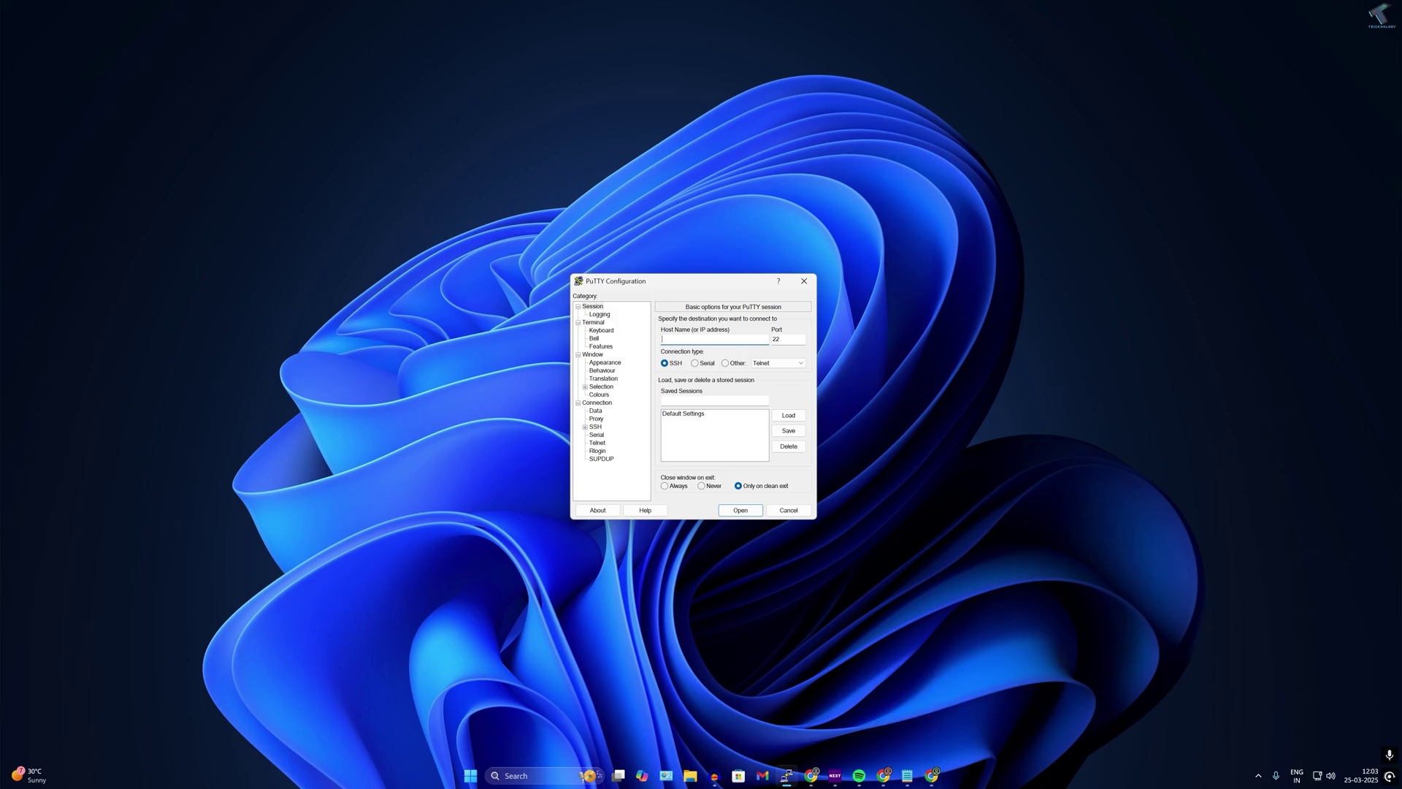
{"action": "type", "text": "68.0.122"}
{"action": "key", "text": "Return"}
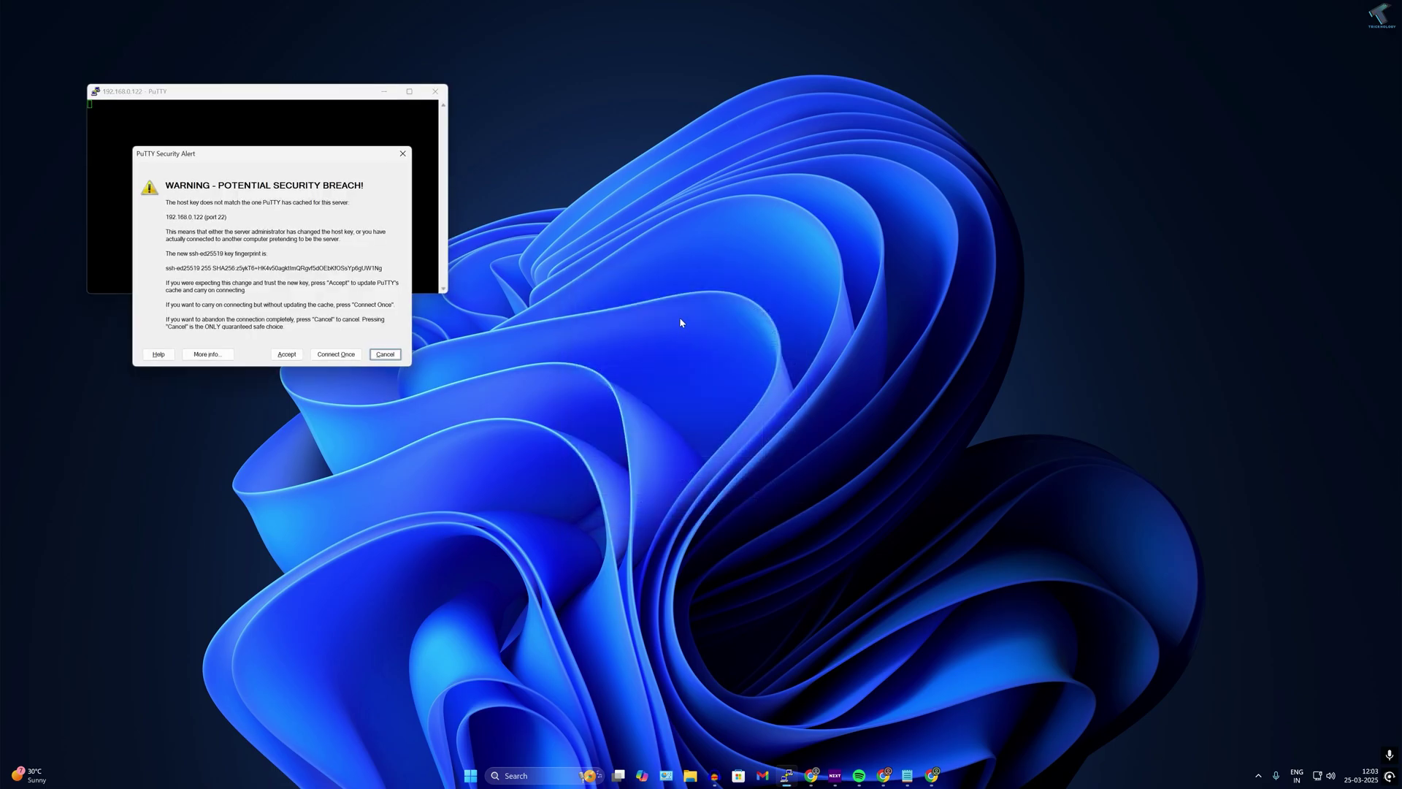
{"action": "left_click", "coordinate": [285, 354]}
- Log in with the Pi's username and password, then enlarge the terminal window
{"action": "left_click_drag", "start_coordinate": [297, 93], "coordinate": [713, 227]}
{"action": "type", "text": "tricknology"}
{"action": "key", "text": "BackSpace"}
{"action": "key", "text": "BackSpace"}
{"action": "type", "text": "gy"}
{"action": "key", "text": "Return"}
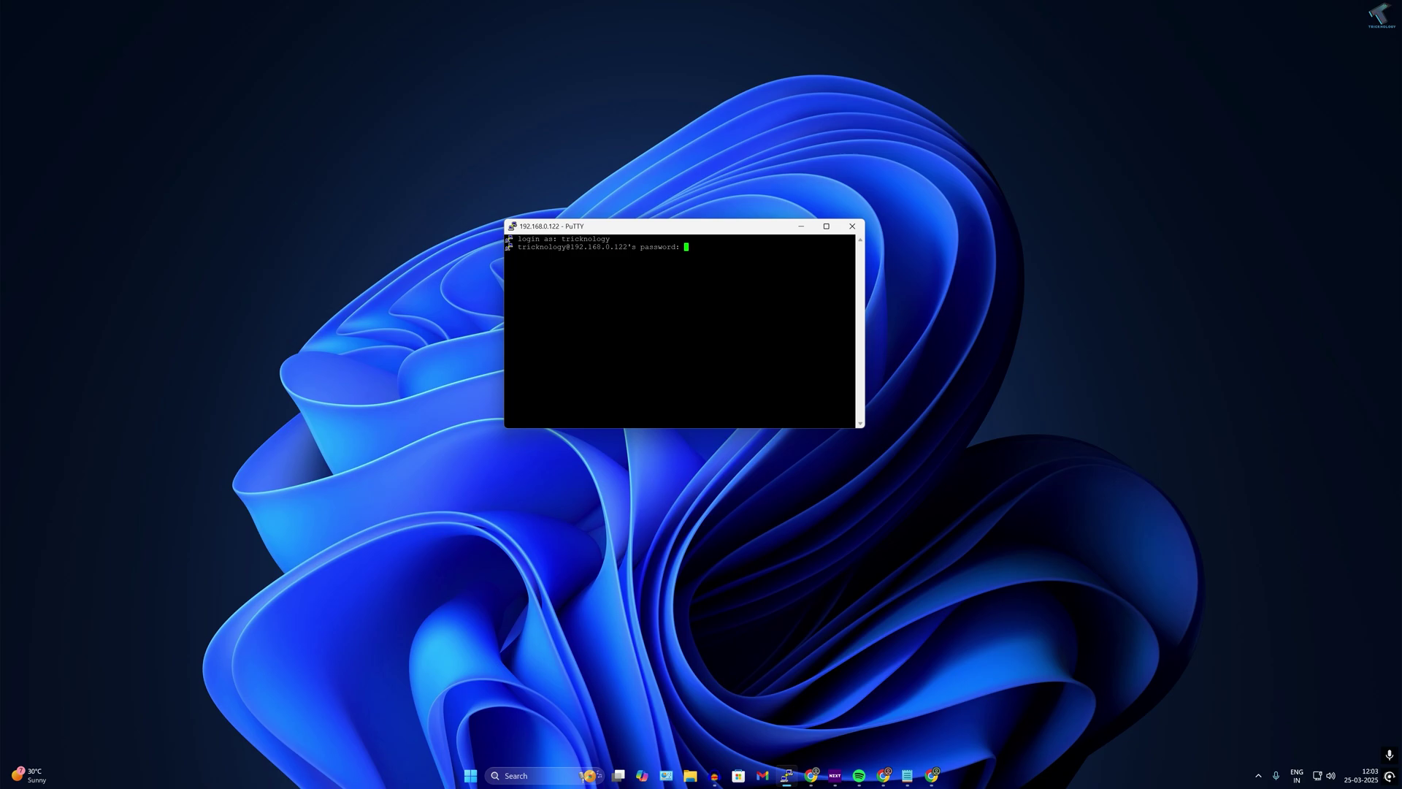
{"action": "key", "text": "Return"}
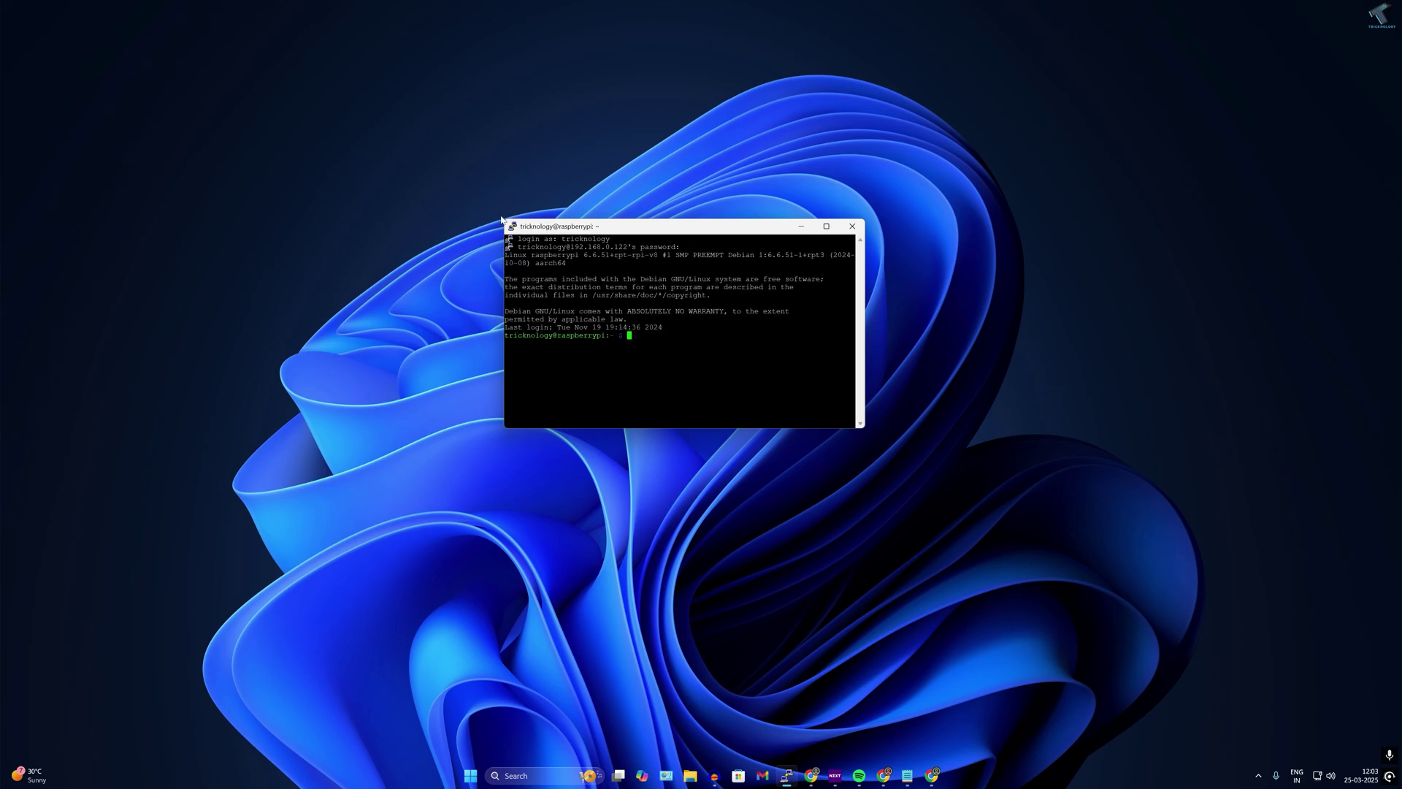
{"action": "left_click_drag", "start_coordinate": [499, 219], "coordinate": [289, 99]}
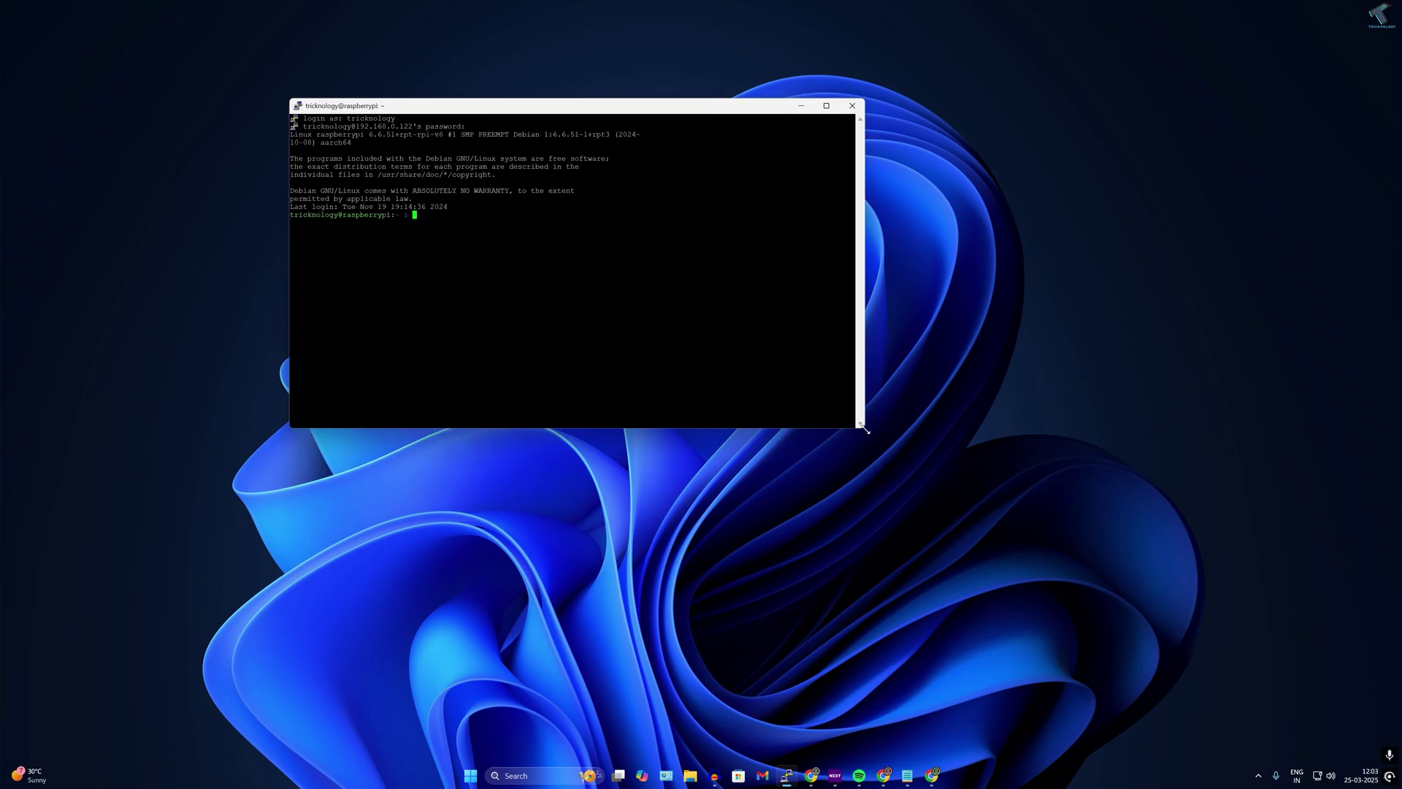
{"action": "left_click_drag", "start_coordinate": [866, 430], "coordinate": [987, 525]}
- Copy 'sudo apt update && sudo apt upgrade -y' from the guide and minimize Chrome
{"action": "left_click", "coordinate": [932, 776]}
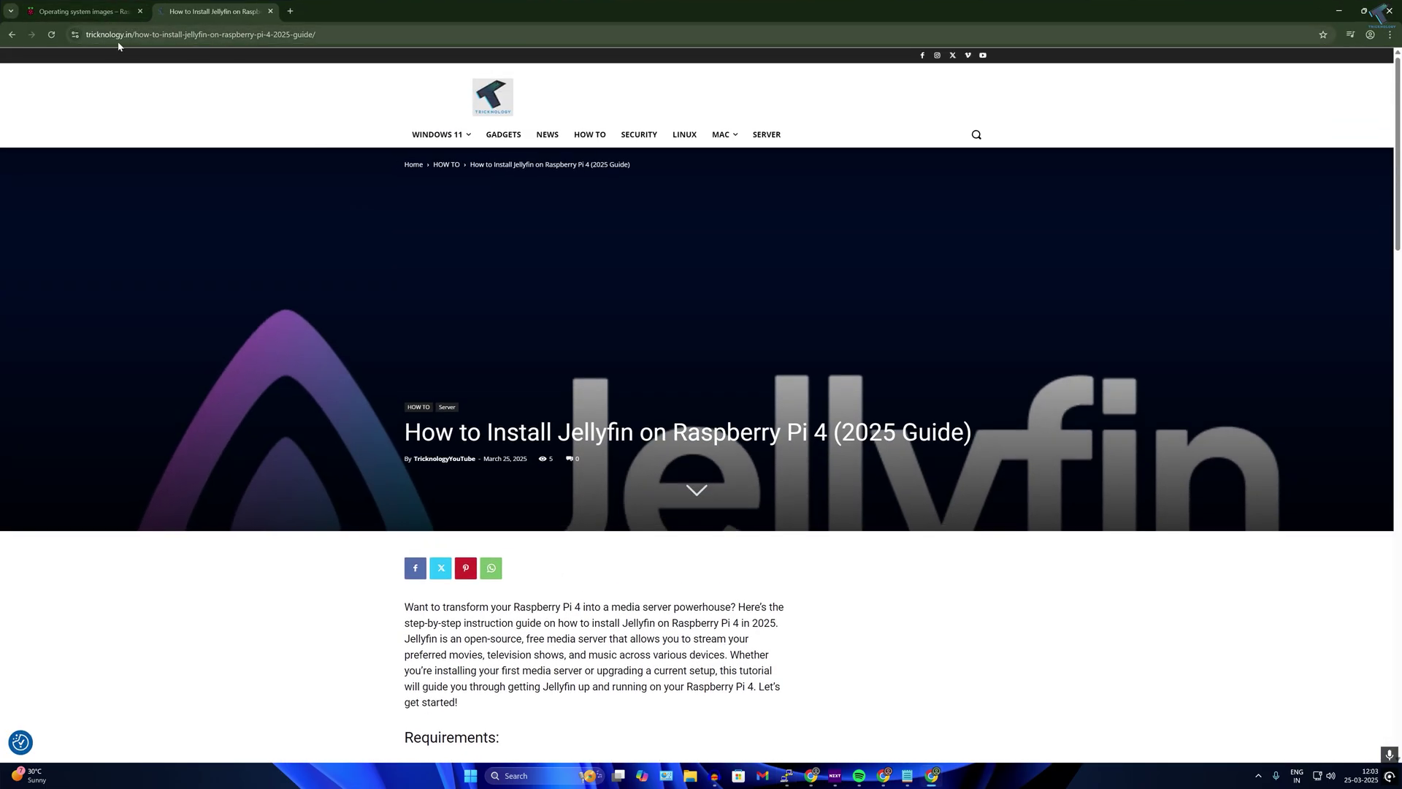
{"action": "scroll", "coordinate": [539, 385], "scroll_direction": "down", "scroll_amount": 2}
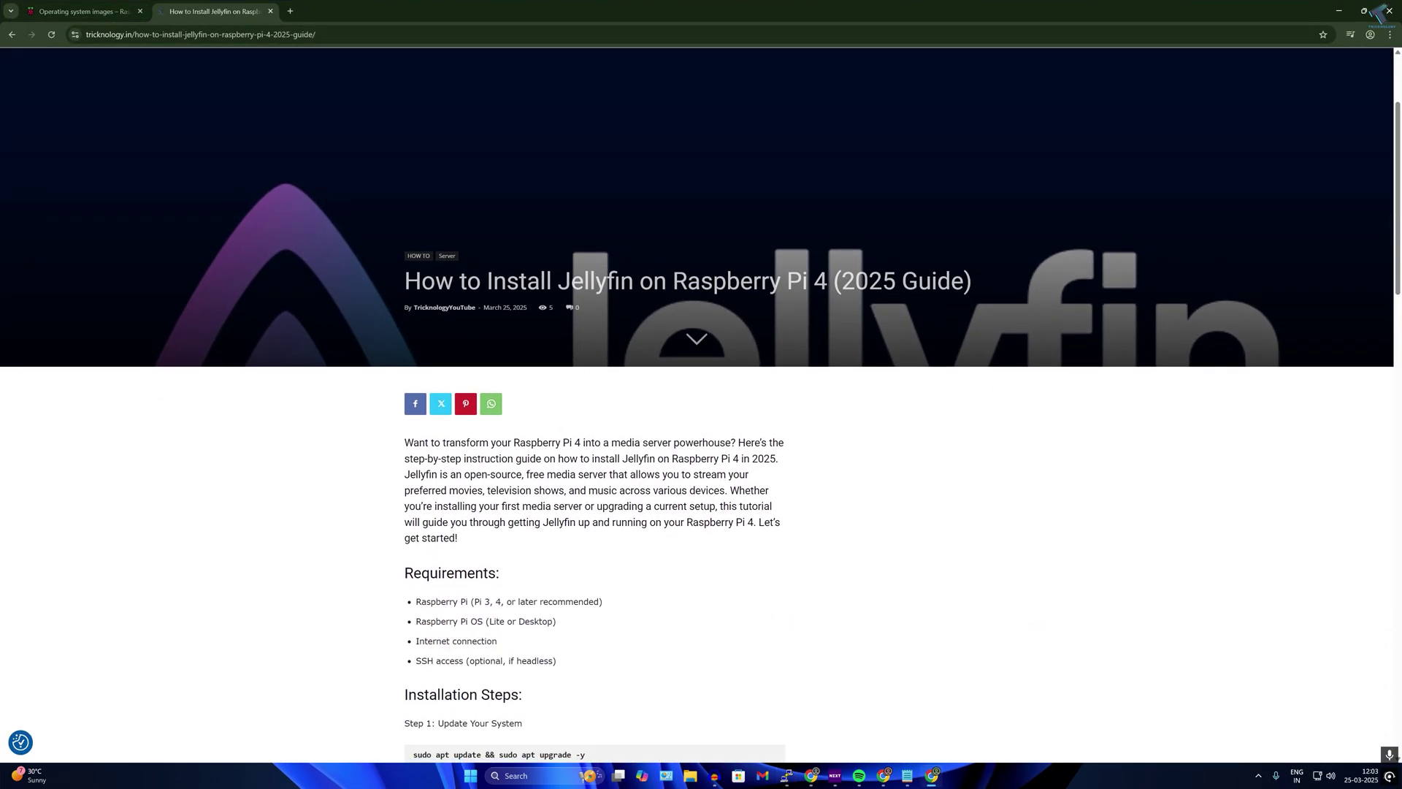
{"action": "left_click_drag", "start_coordinate": [404, 281], "coordinate": [808, 281]}
{"action": "scroll", "coordinate": [738, 395], "scroll_direction": "down", "scroll_amount": 5}
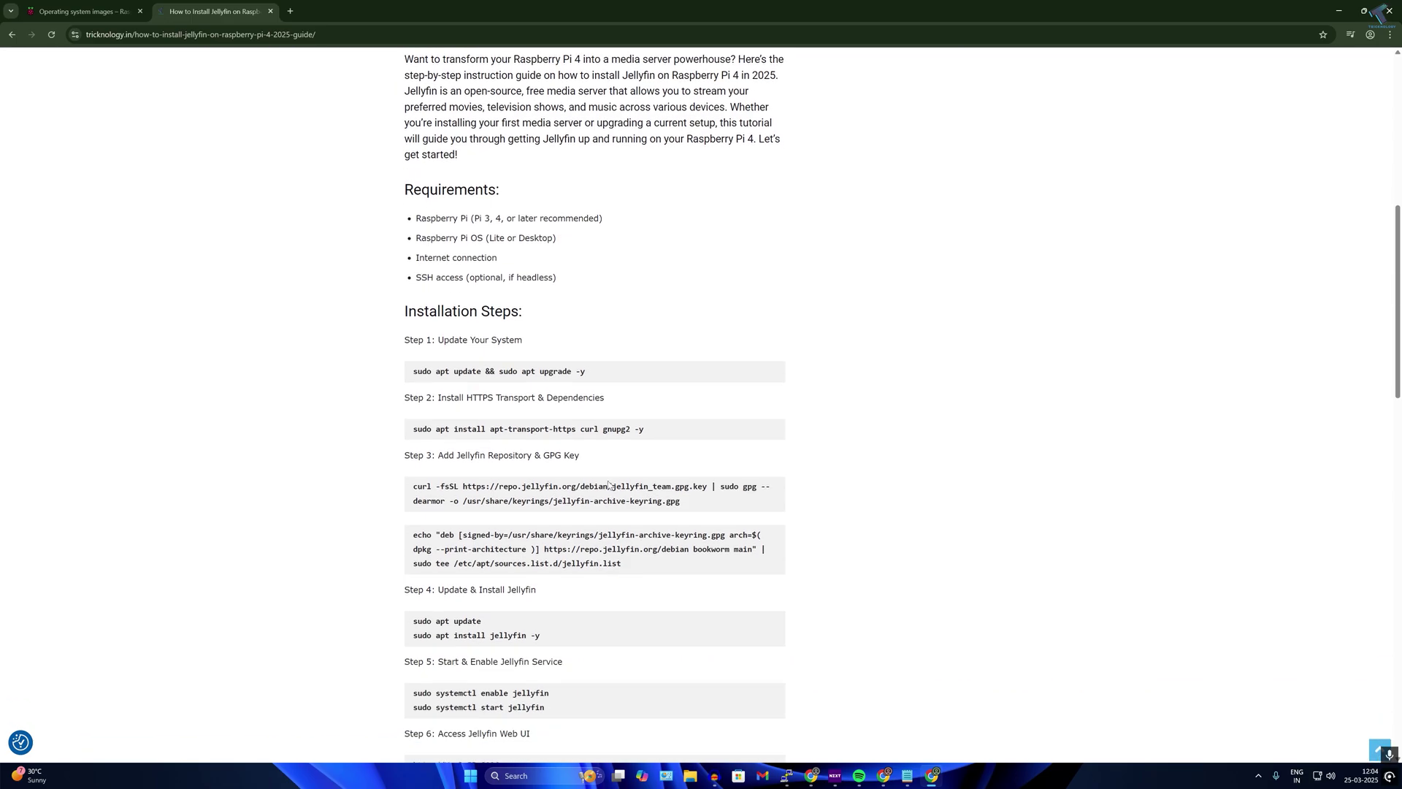
{"action": "left_click_drag", "start_coordinate": [403, 372], "coordinate": [599, 375]}
{"action": "key", "text": "ctrl+c"}
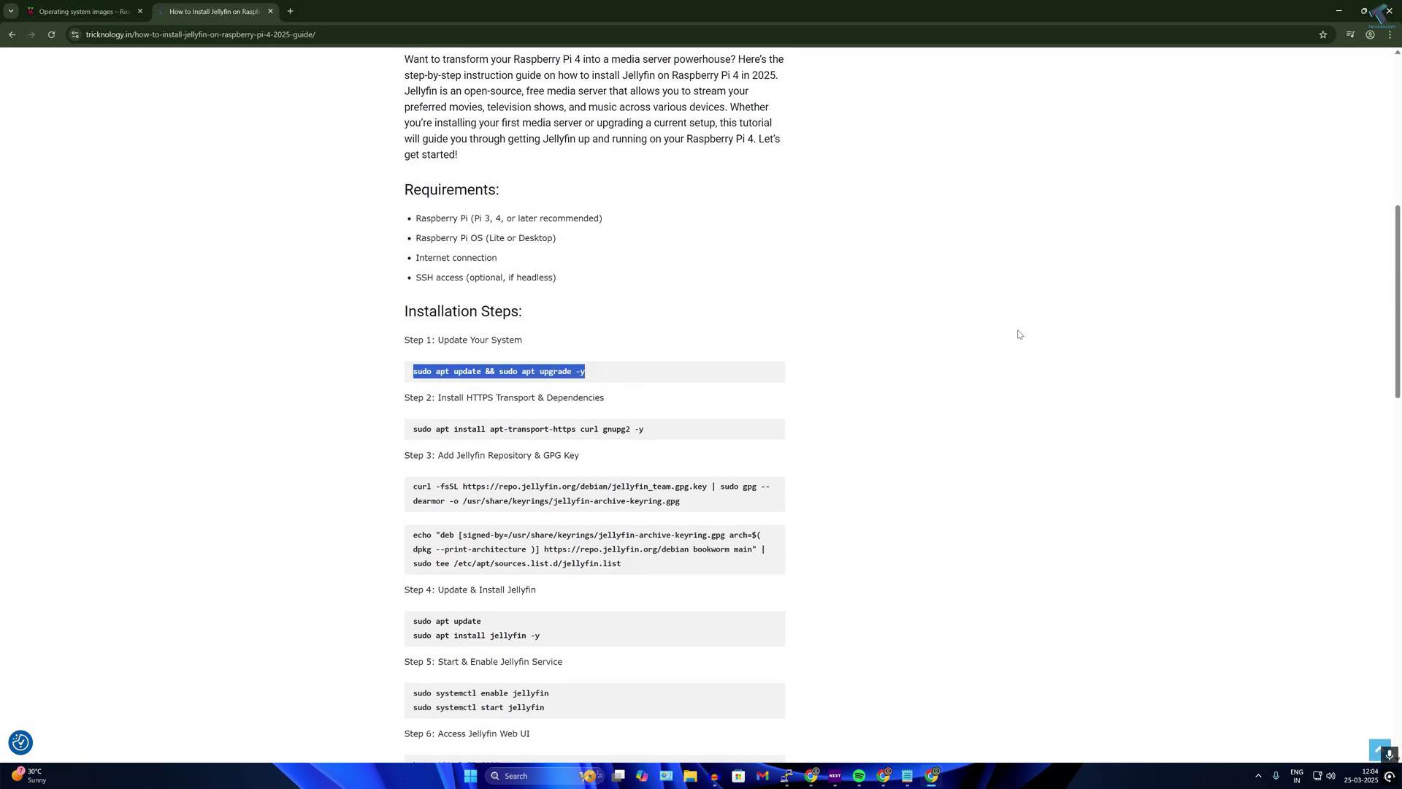
{"action": "left_click", "coordinate": [1338, 11]}
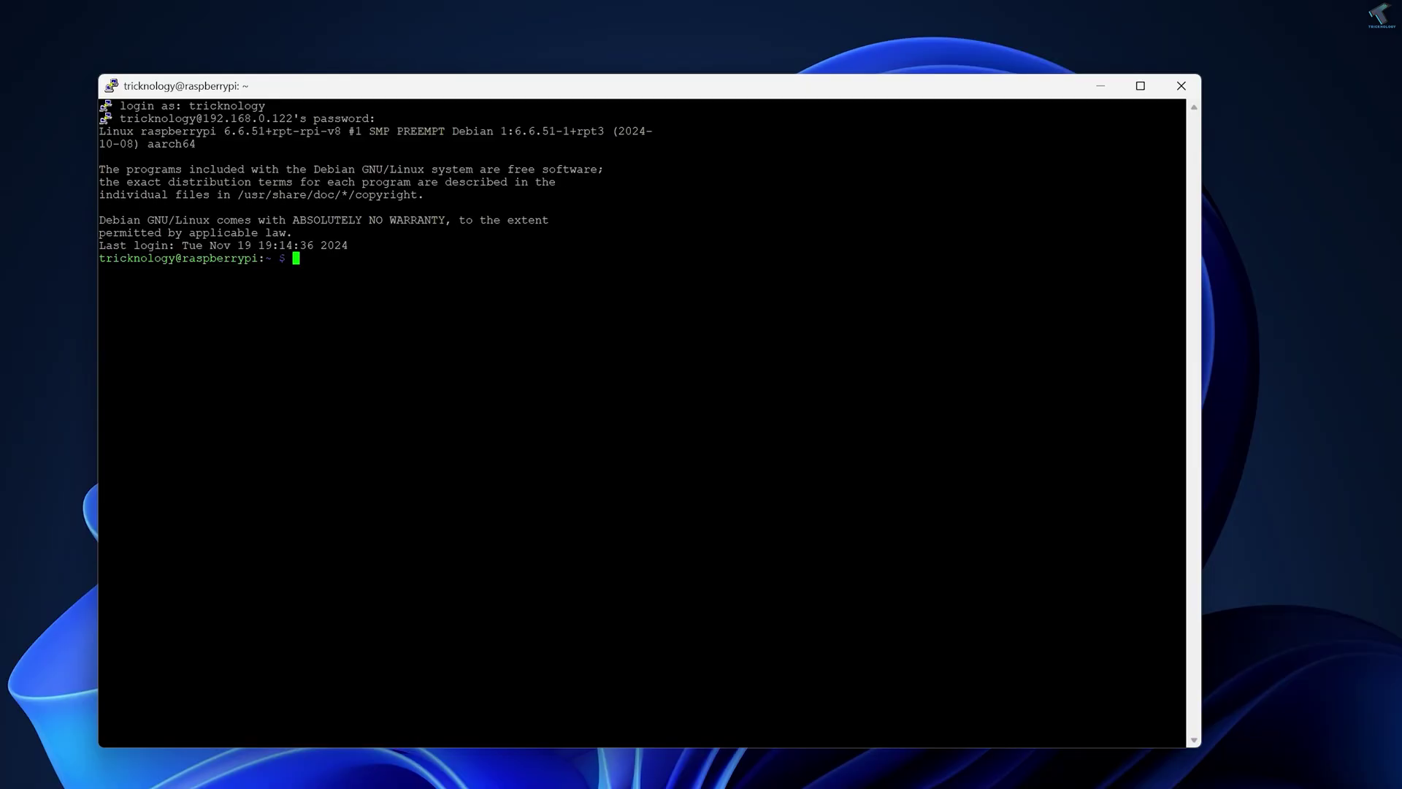
- Run the update-and-upgrade command, then copy and run the Step 2 dependency install command
{"action": "key", "text": "shift+Insert"}
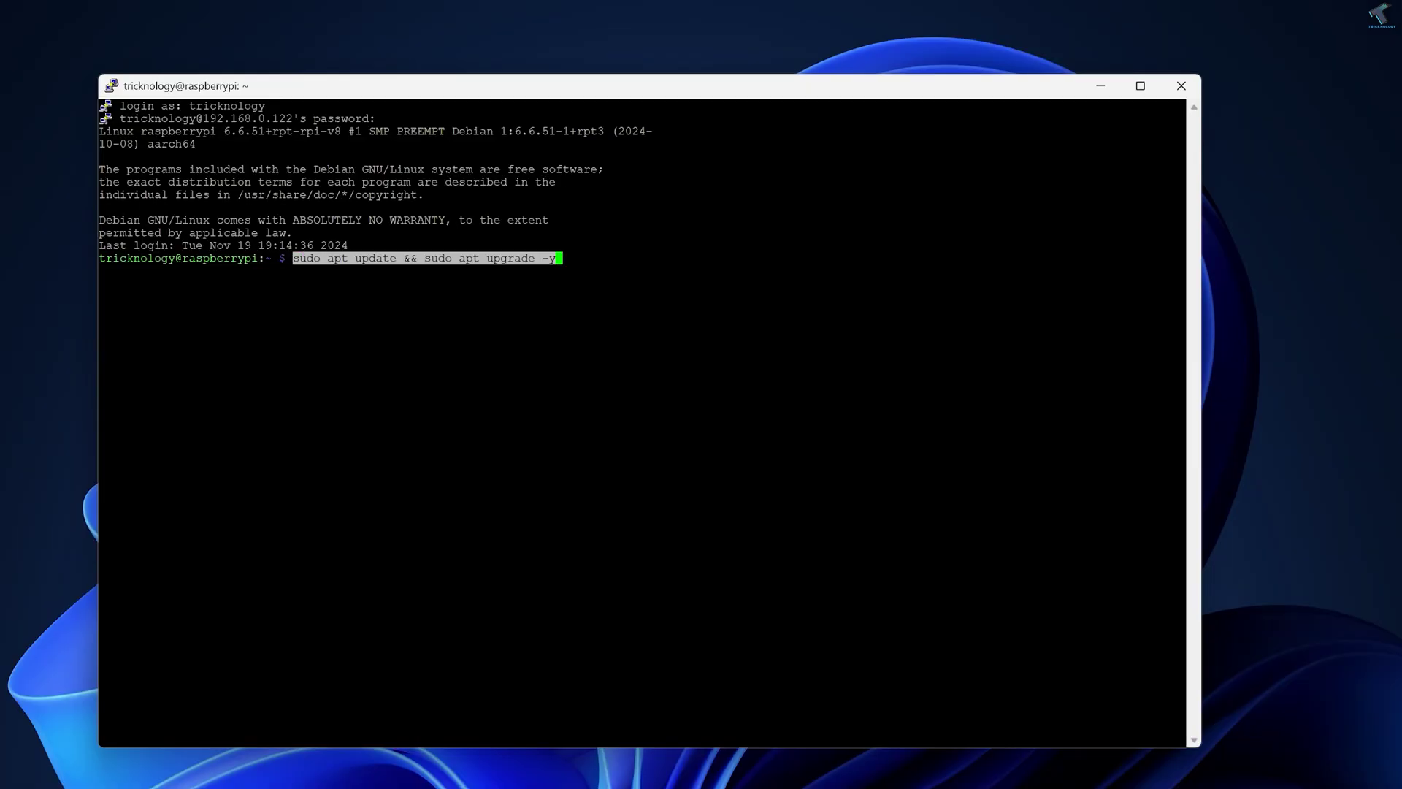
{"action": "key", "text": "Return"}
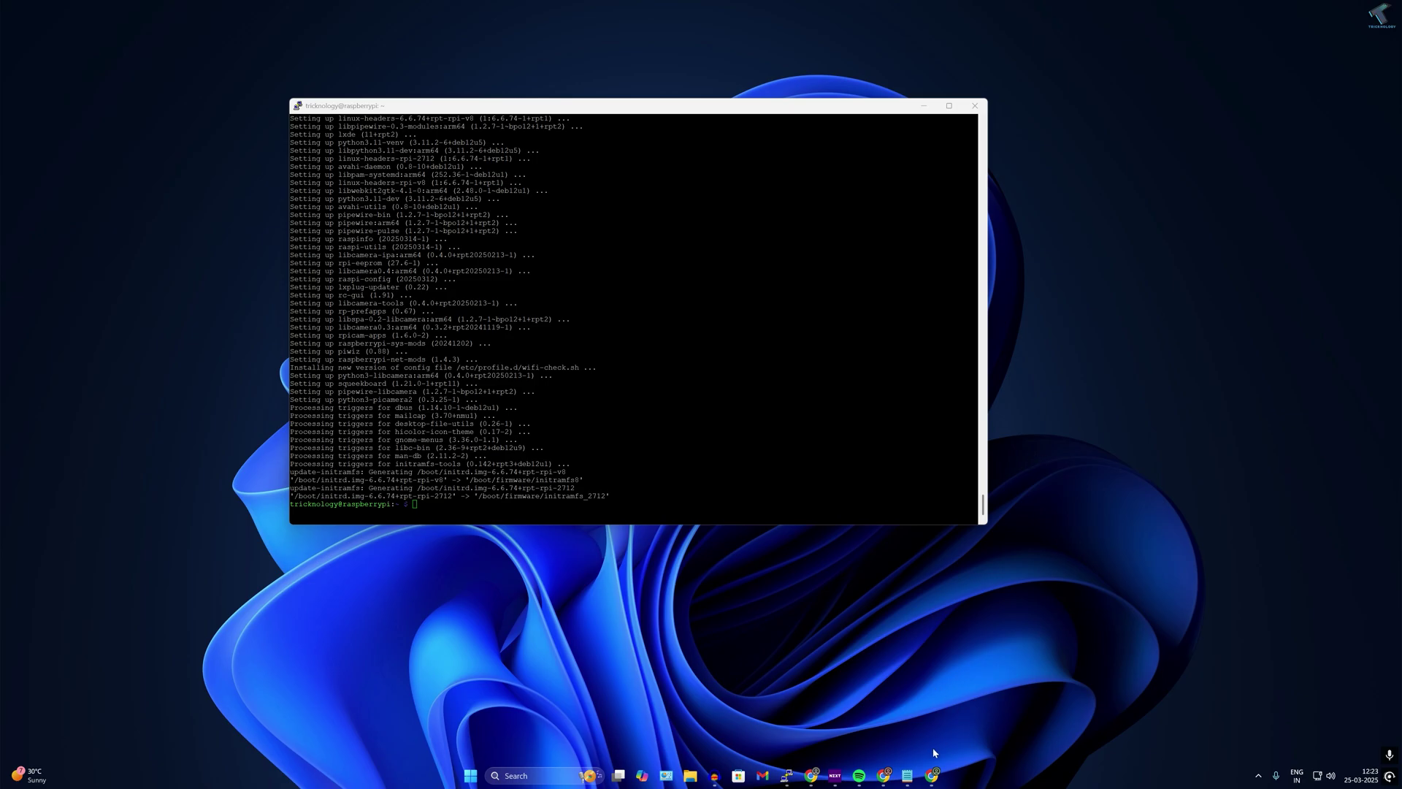
{"action": "left_click", "coordinate": [932, 775]}
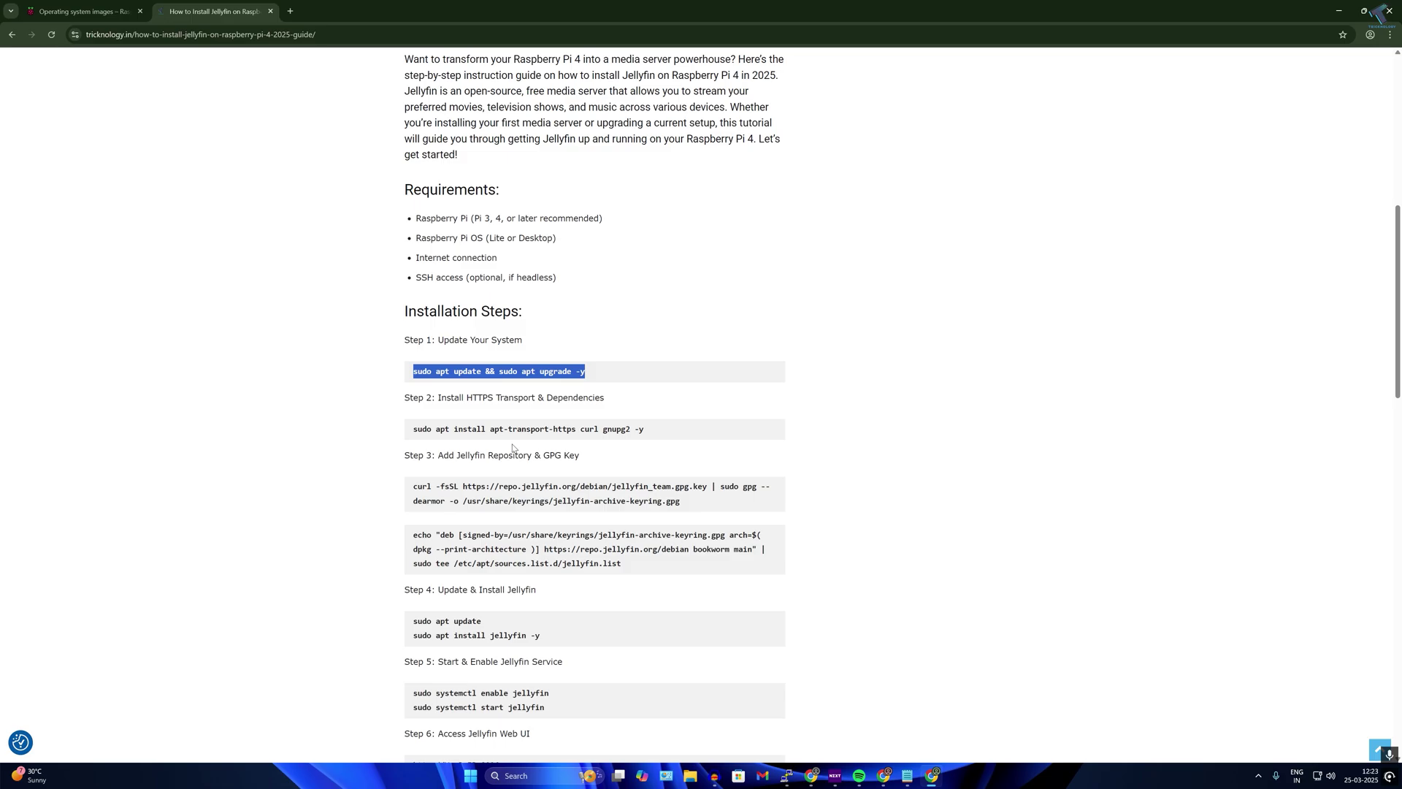
{"action": "left_click_drag", "start_coordinate": [413, 430], "coordinate": [668, 431]}
{"action": "right_click", "coordinate": [577, 433]}
{"action": "left_click", "coordinate": [615, 448]}
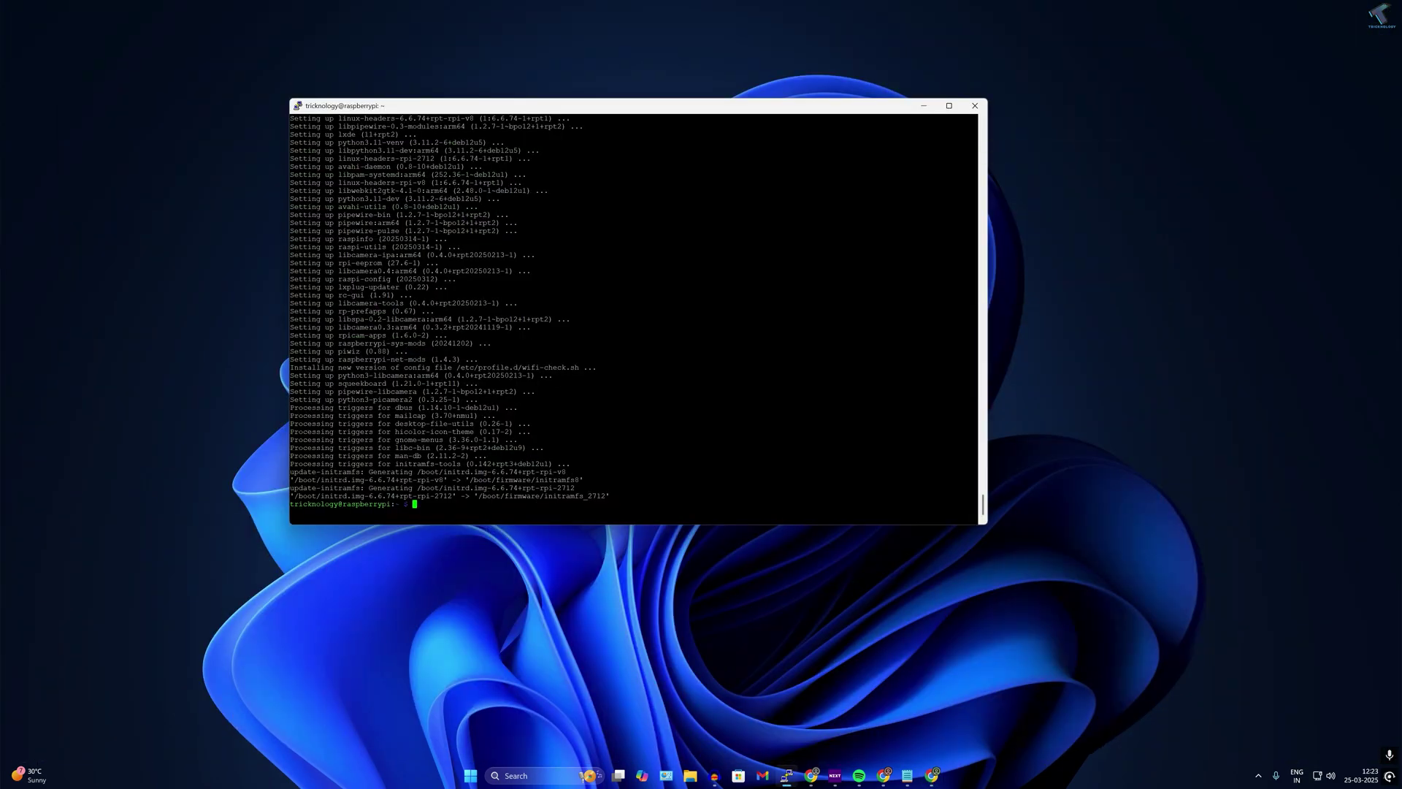
{"action": "key", "text": "shift+Insert"}
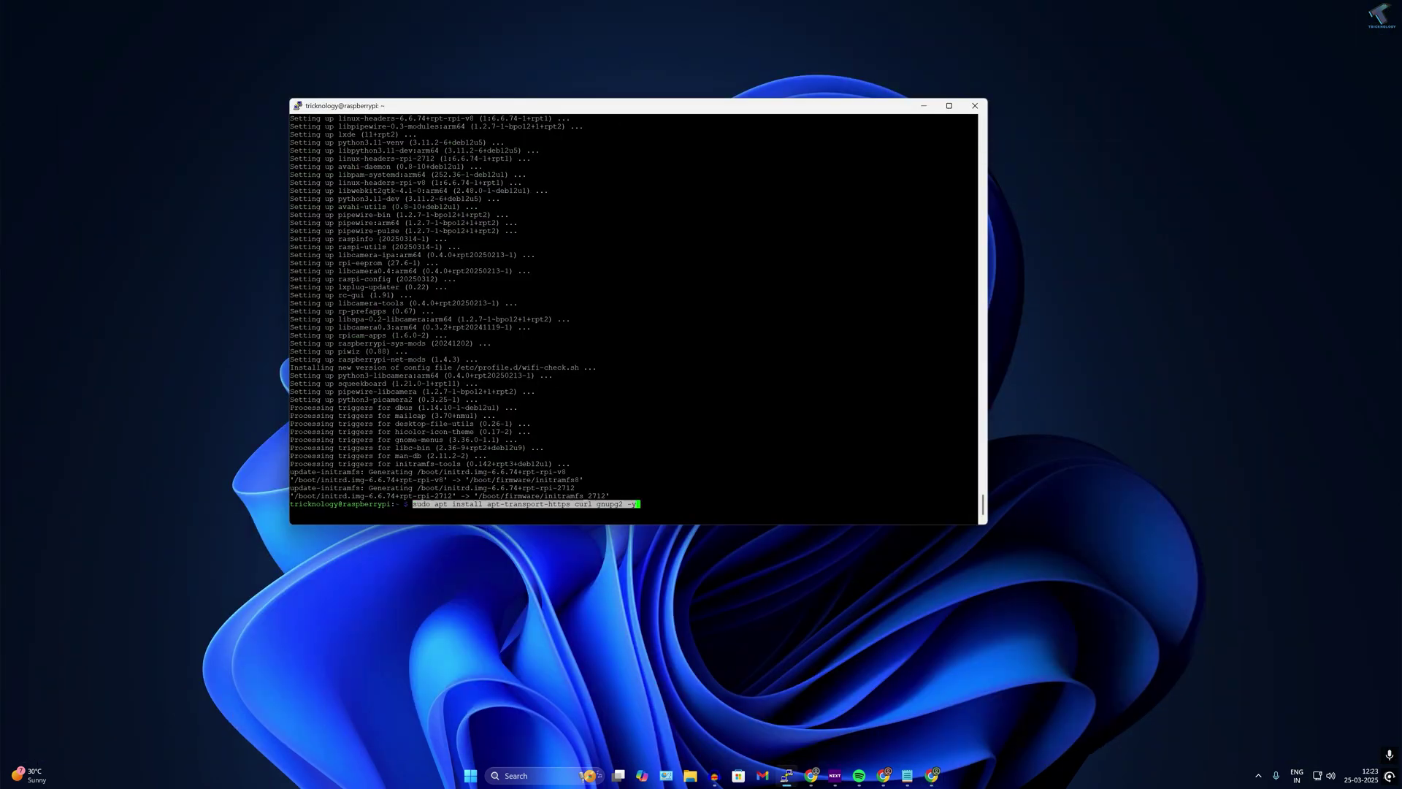
{"action": "key", "text": "Return"}
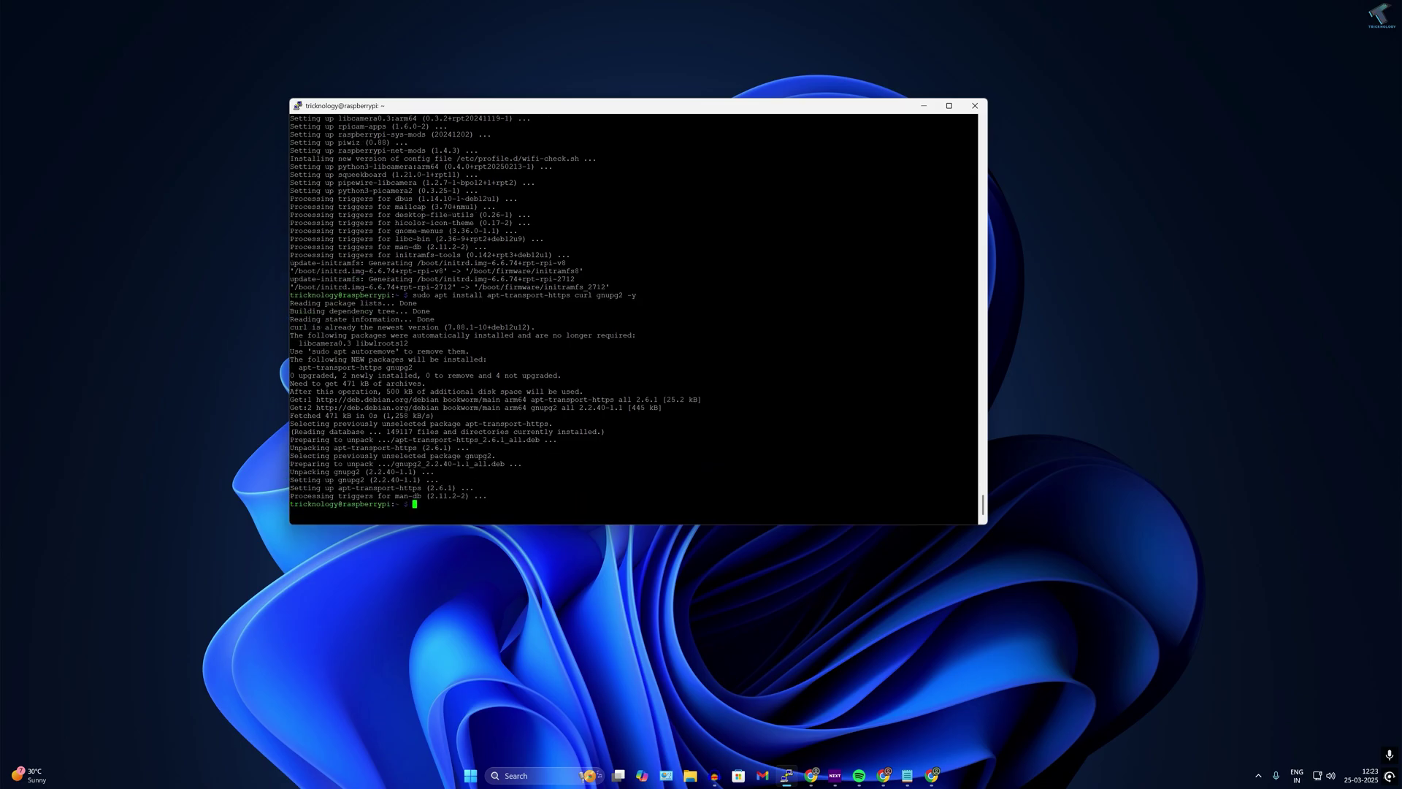
{"action": "left_click", "coordinate": [932, 774]}
{"action": "scroll", "coordinate": [594, 402], "scroll_direction": "down", "scroll_amount": 1}
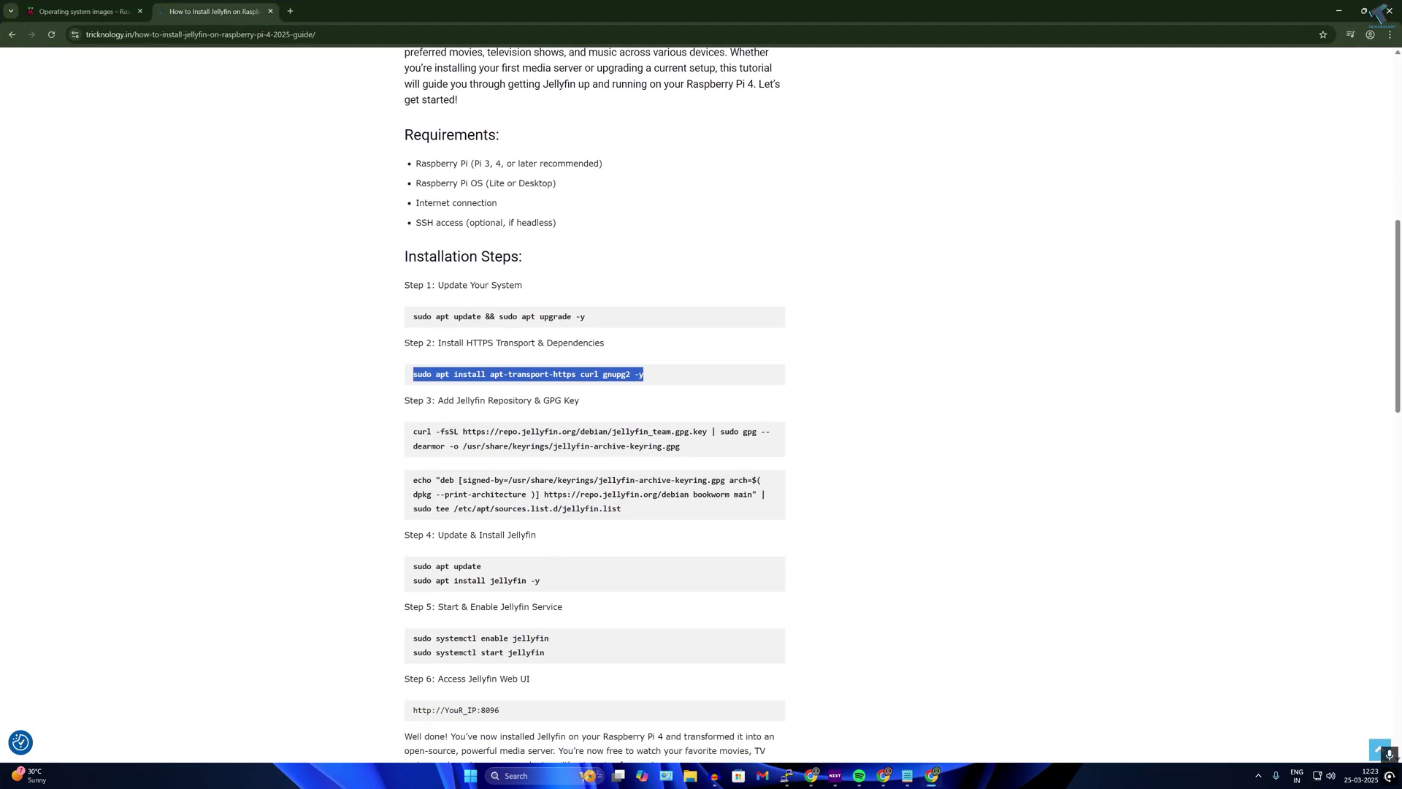
- Copy the Step 3 curl command and run it to add the Jellyfin signing key
{"action": "left_click_drag", "start_coordinate": [414, 431], "coordinate": [689, 449]}
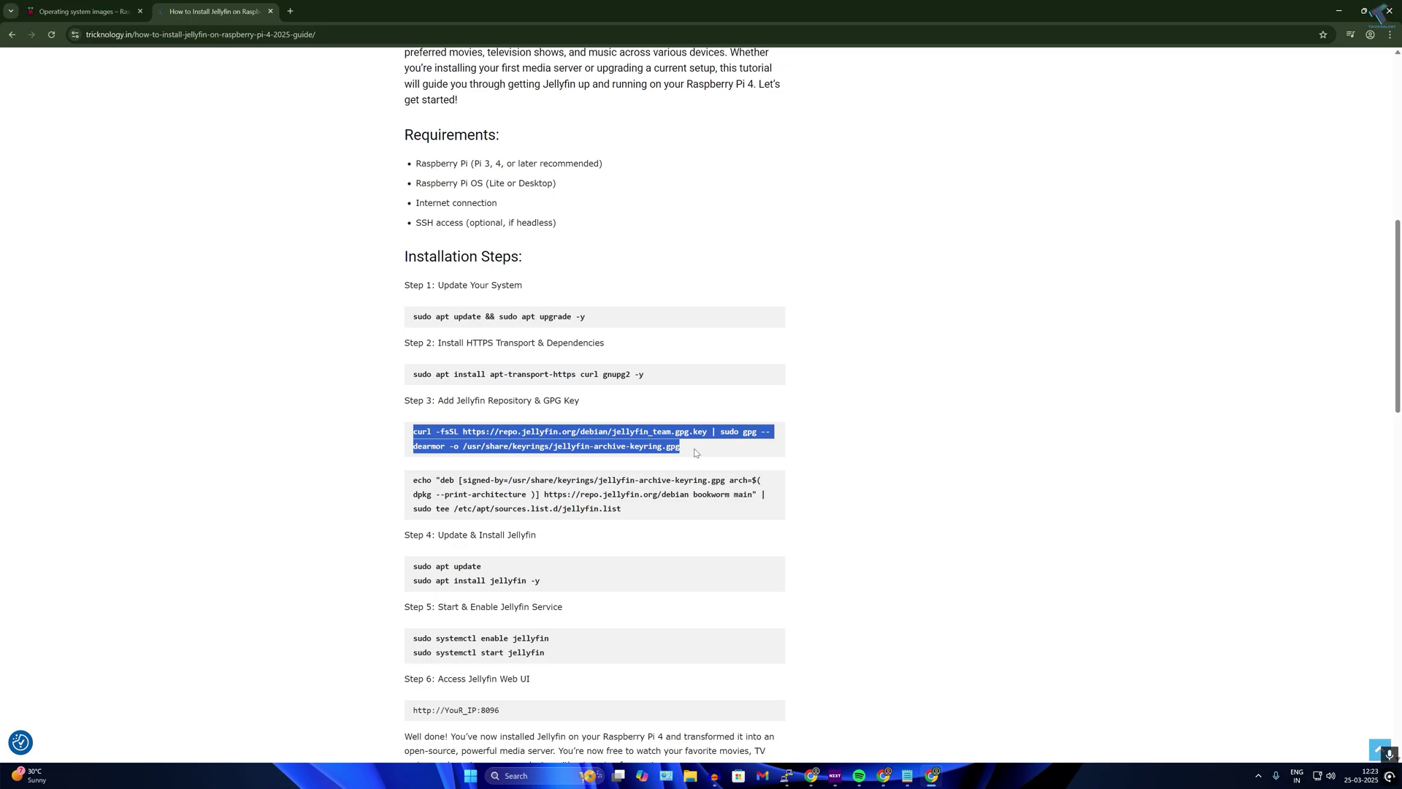
{"action": "right_click", "coordinate": [560, 436]}
{"action": "left_click", "coordinate": [588, 447]}
{"action": "left_click", "coordinate": [786, 775]}
{"action": "right_click", "coordinate": [628, 467]}
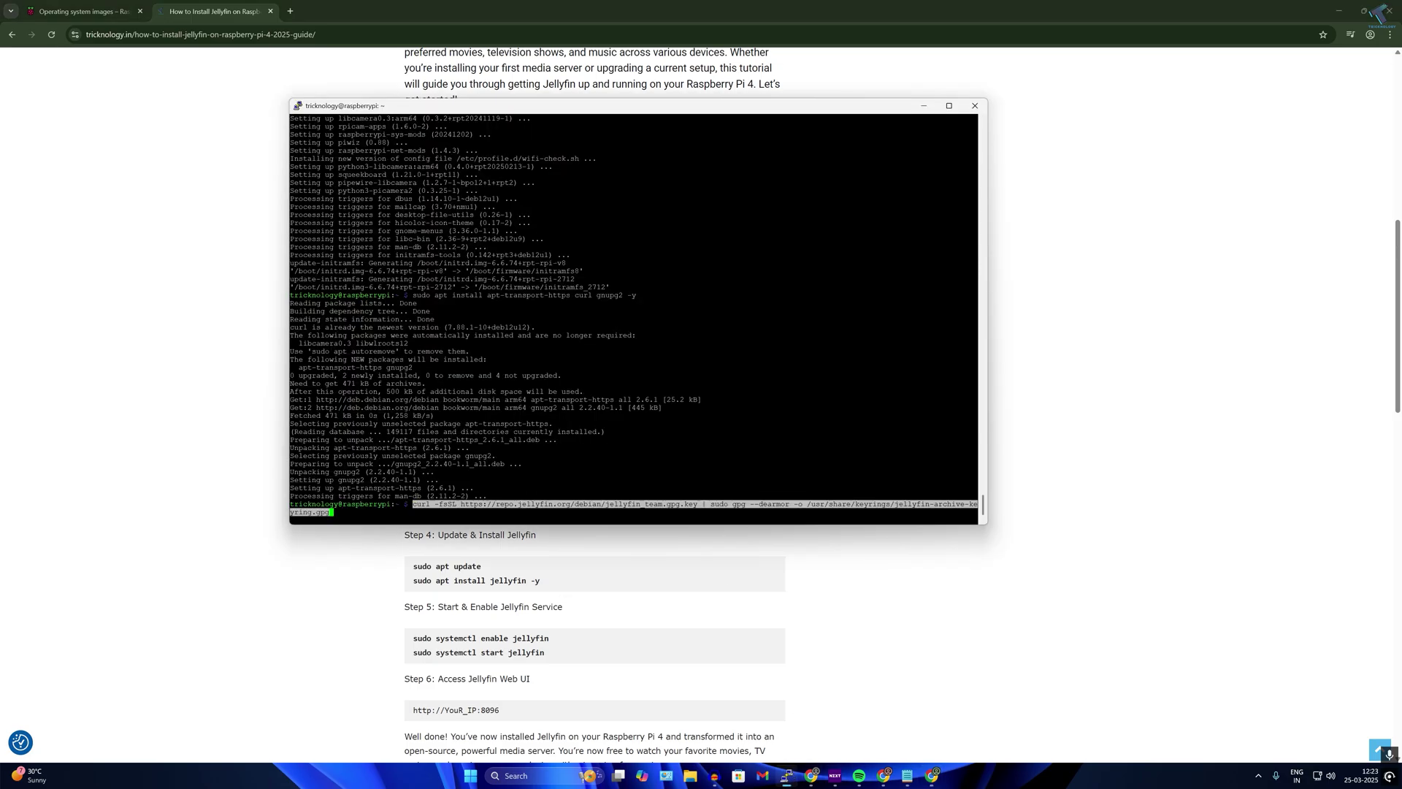
{"action": "key", "text": "Return"}
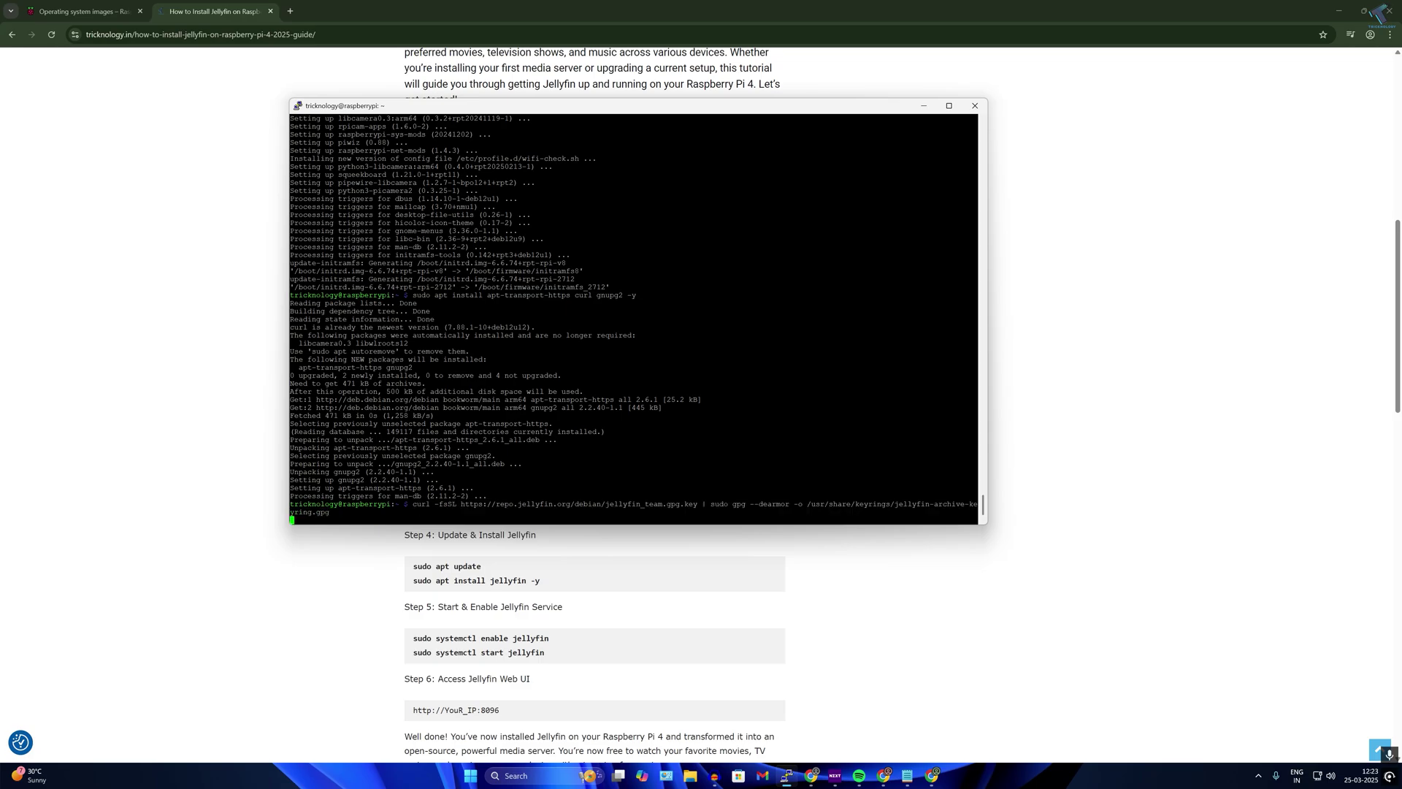
- Copy the echo | tee command and run it to add the Jellyfin repository
{"action": "left_click", "coordinate": [207, 430]}
{"action": "left_click_drag", "start_coordinate": [413, 480], "coordinate": [621, 509]}
{"action": "right_click", "coordinate": [622, 509]}
{"action": "left_click", "coordinate": [668, 517]}
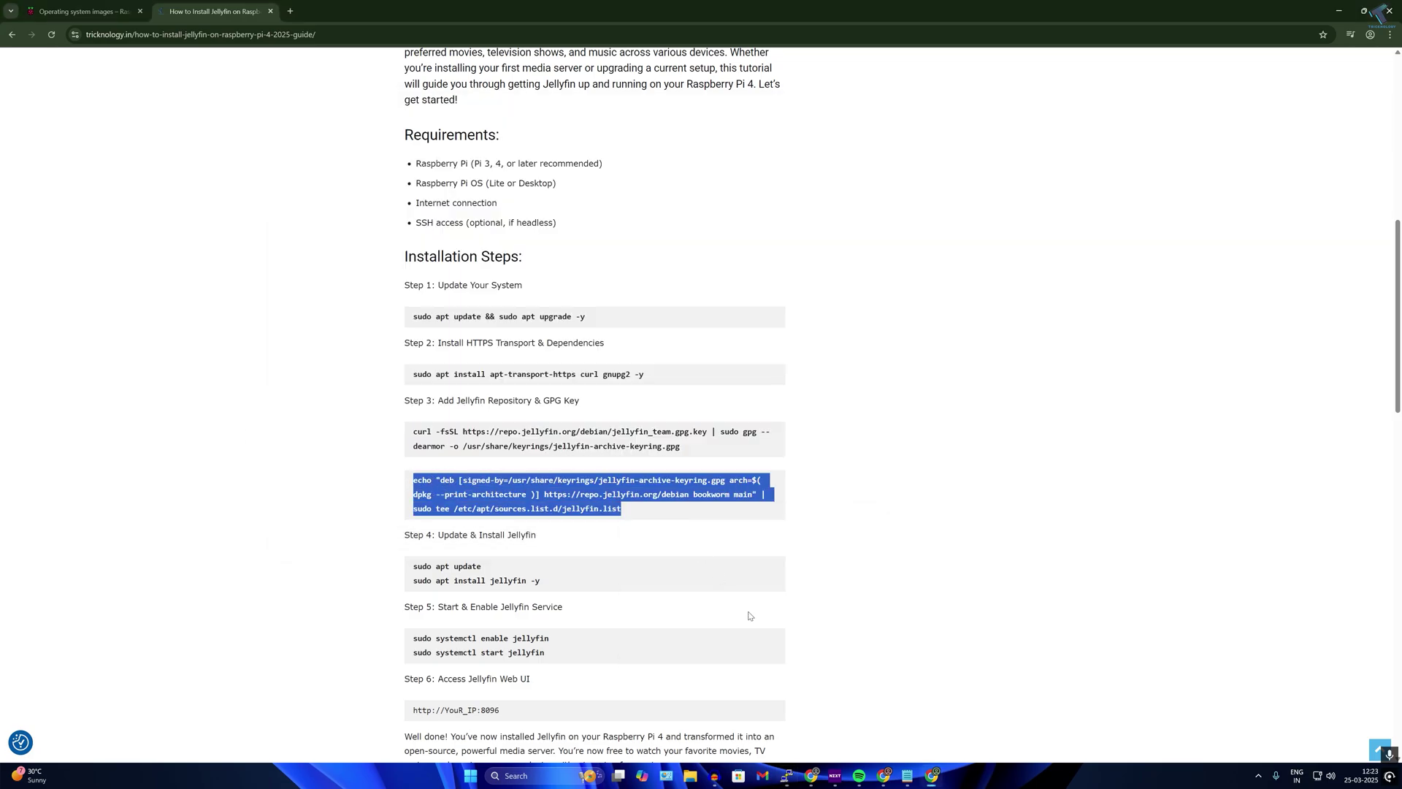
{"action": "left_click", "coordinate": [787, 776]}
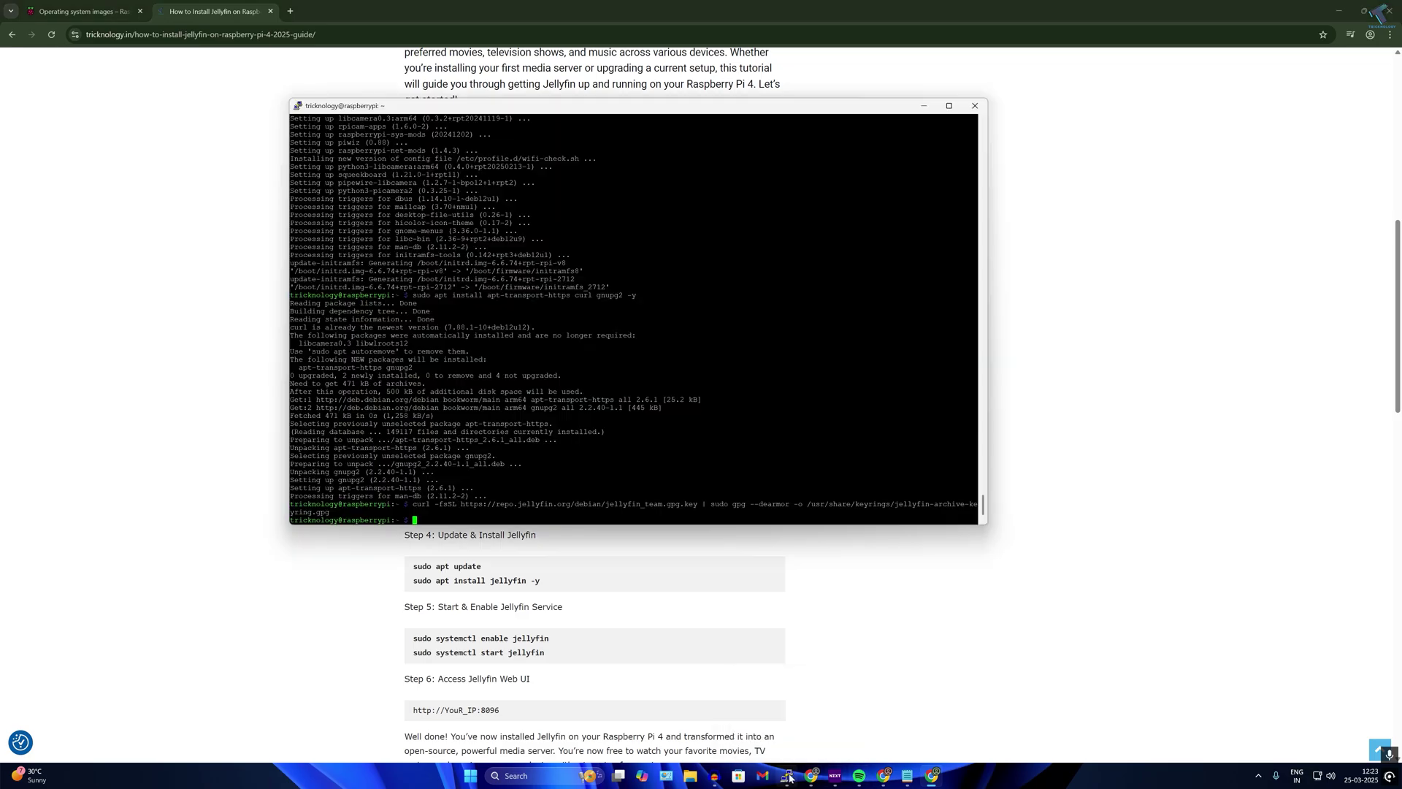
{"action": "key", "text": "shift+Insert"}
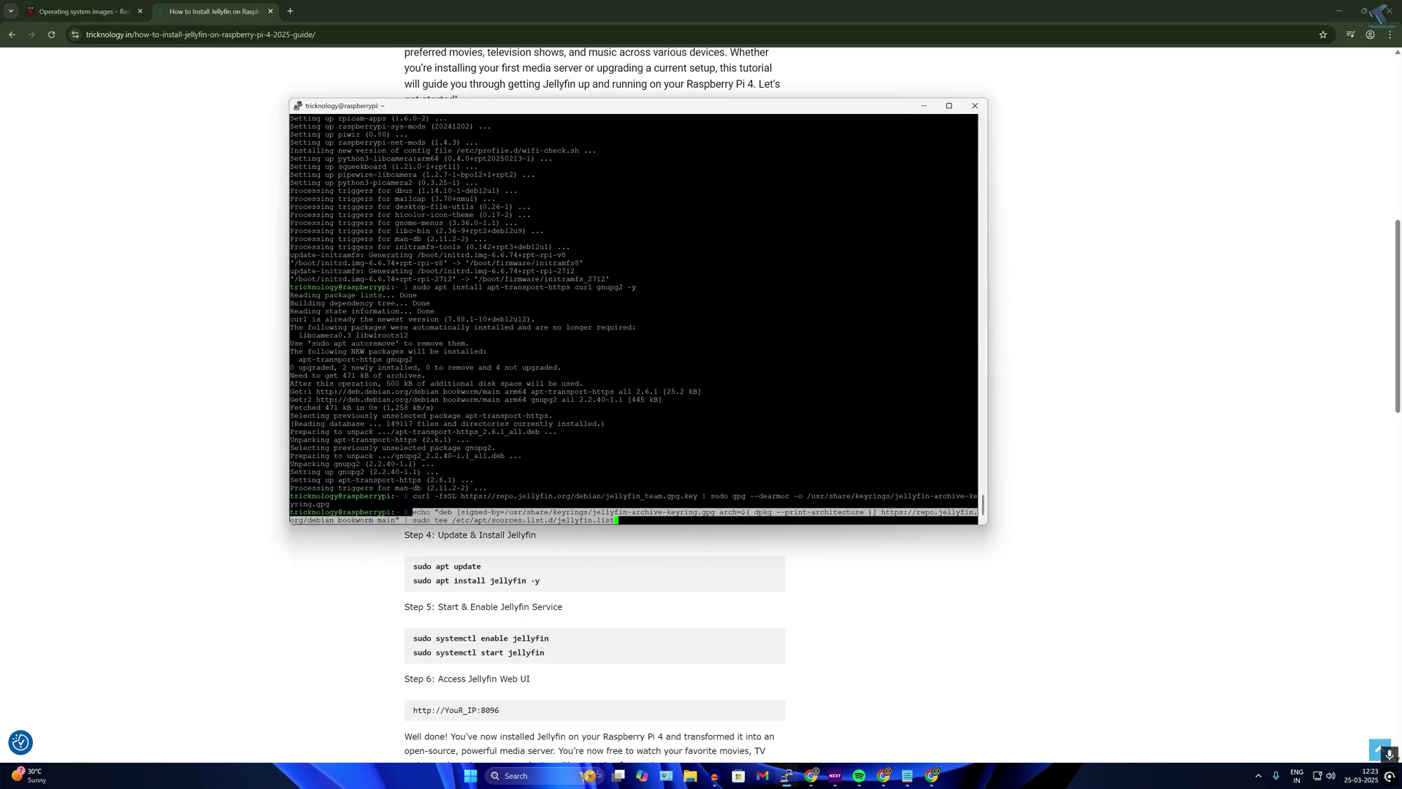
{"action": "key", "text": "Return"}
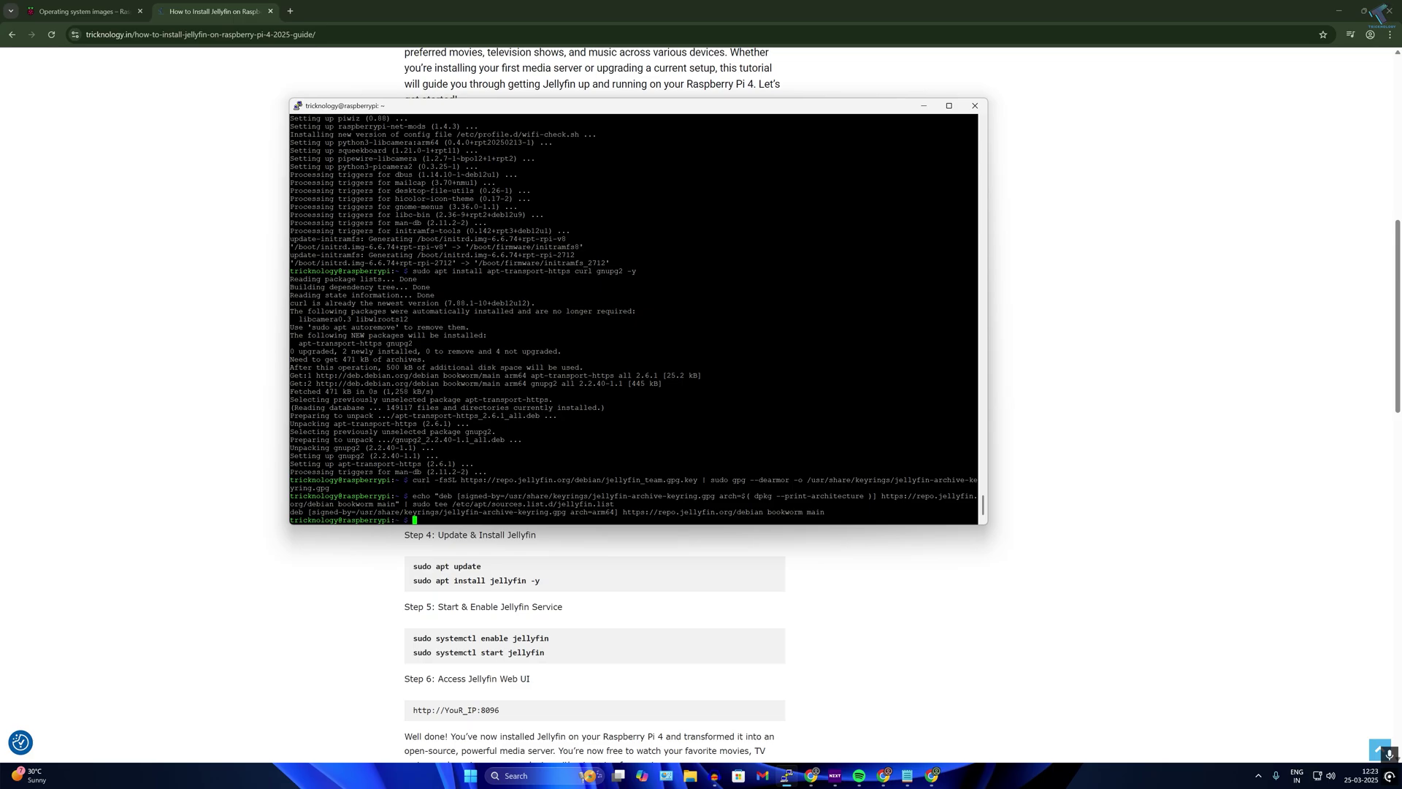
- Refresh the package lists with 'sudo apt update'
{"action": "left_click", "coordinate": [1339, 11]}
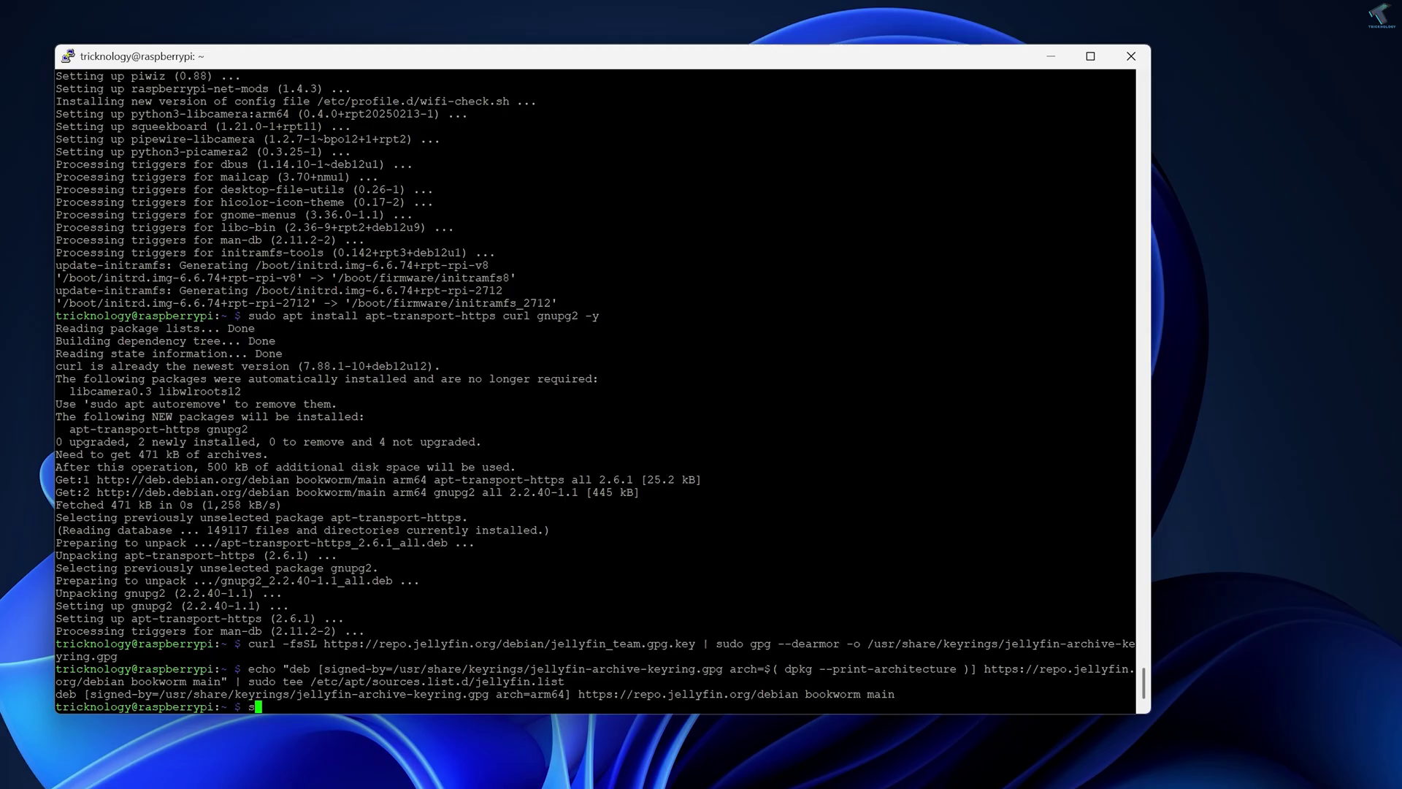
{"action": "type", "text": "sudo apt update"}
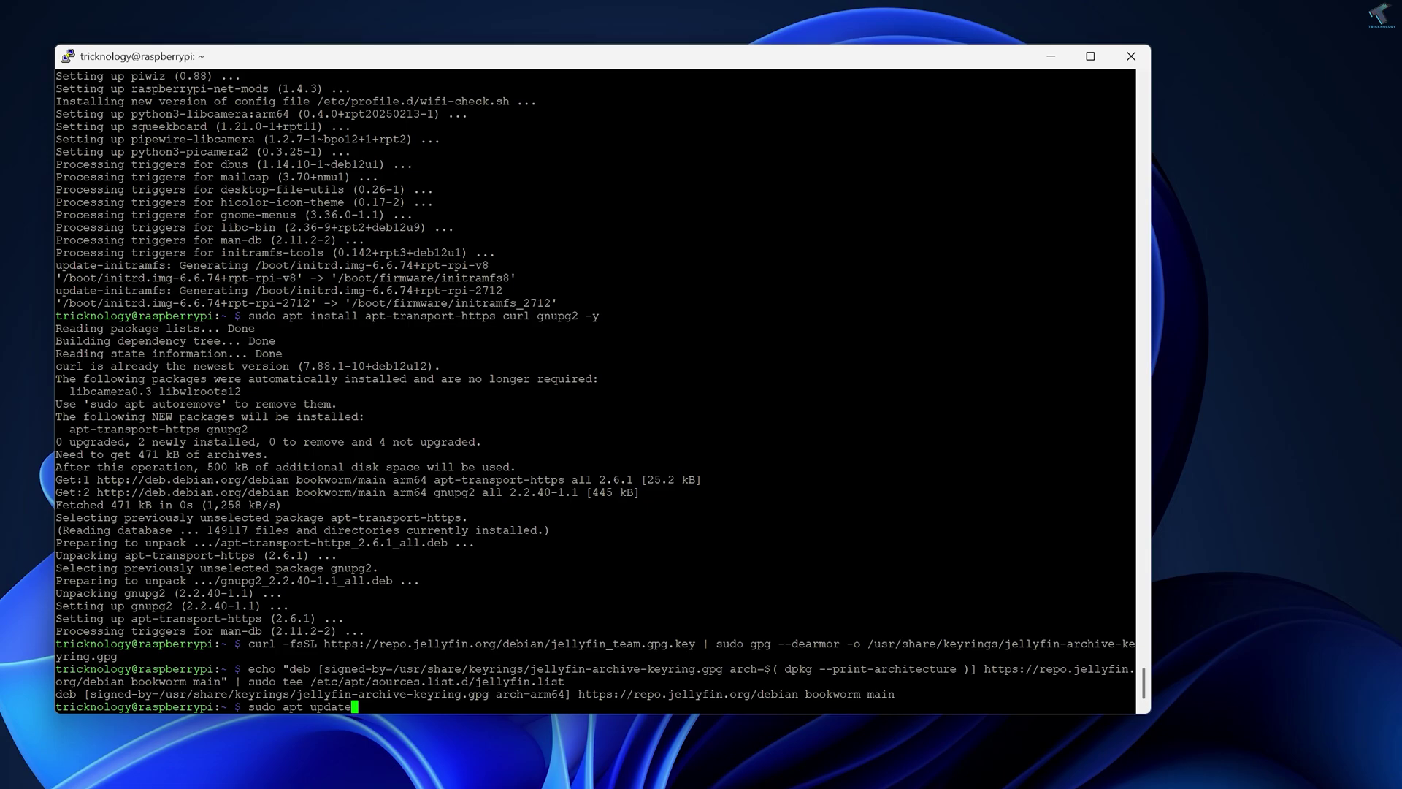
{"action": "key", "text": "Return"}
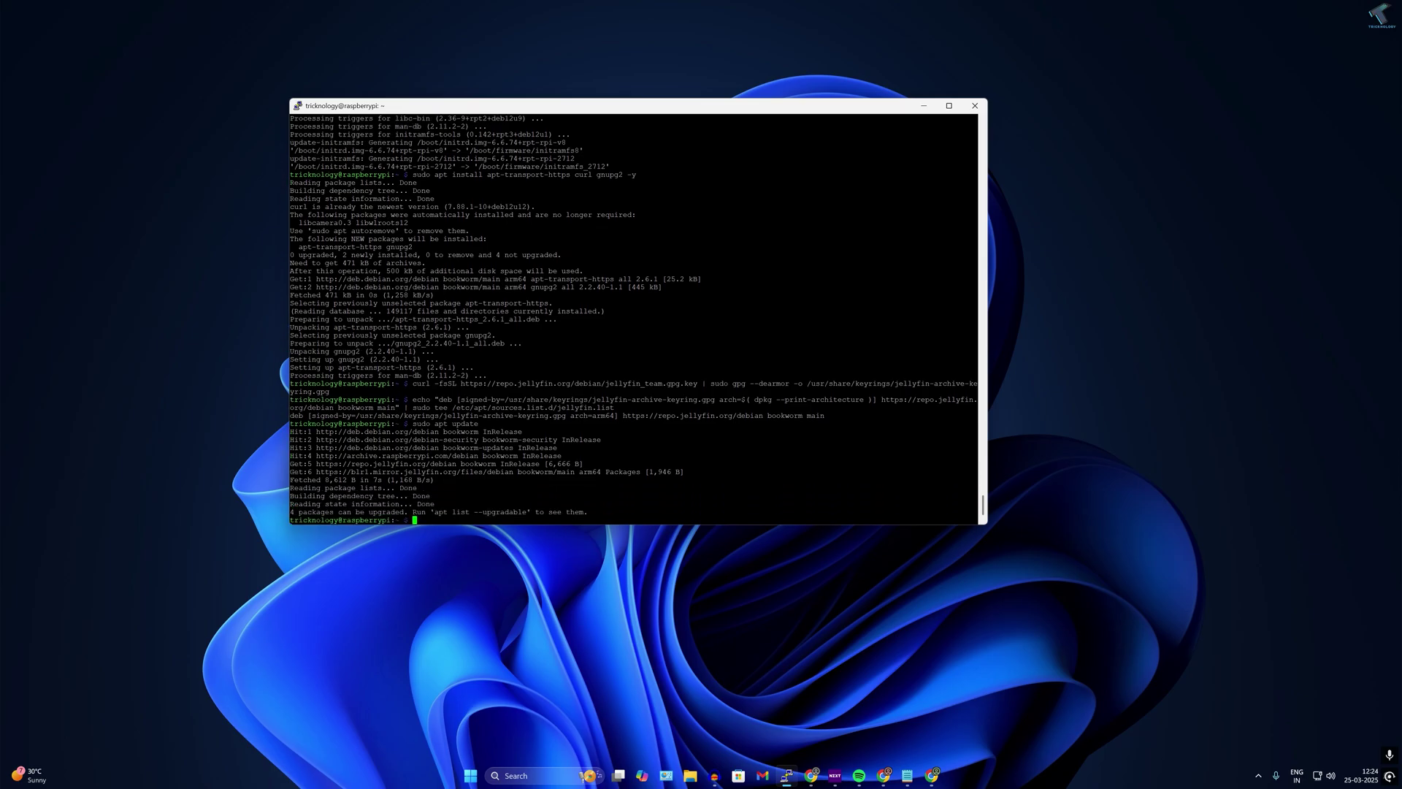
- Copy 'sudo apt install jellyfin -y' from the guide and run it in PuTTY
{"action": "left_click", "coordinate": [926, 777]}
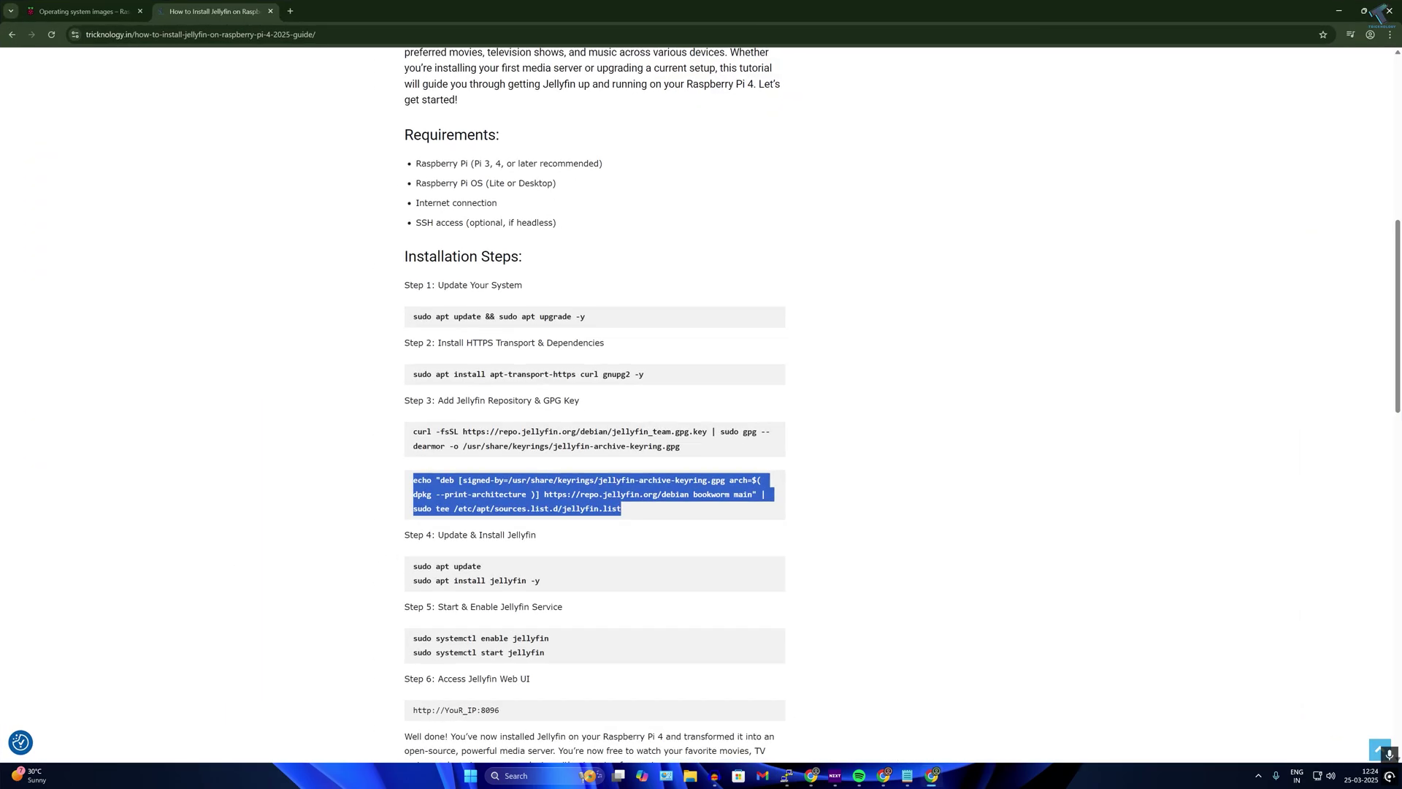
{"action": "scroll", "coordinate": [415, 530], "scroll_direction": "down", "scroll_amount": 1}
{"action": "left_click_drag", "start_coordinate": [413, 526], "coordinate": [551, 529]}
{"action": "key", "text": "ctrl+c"}
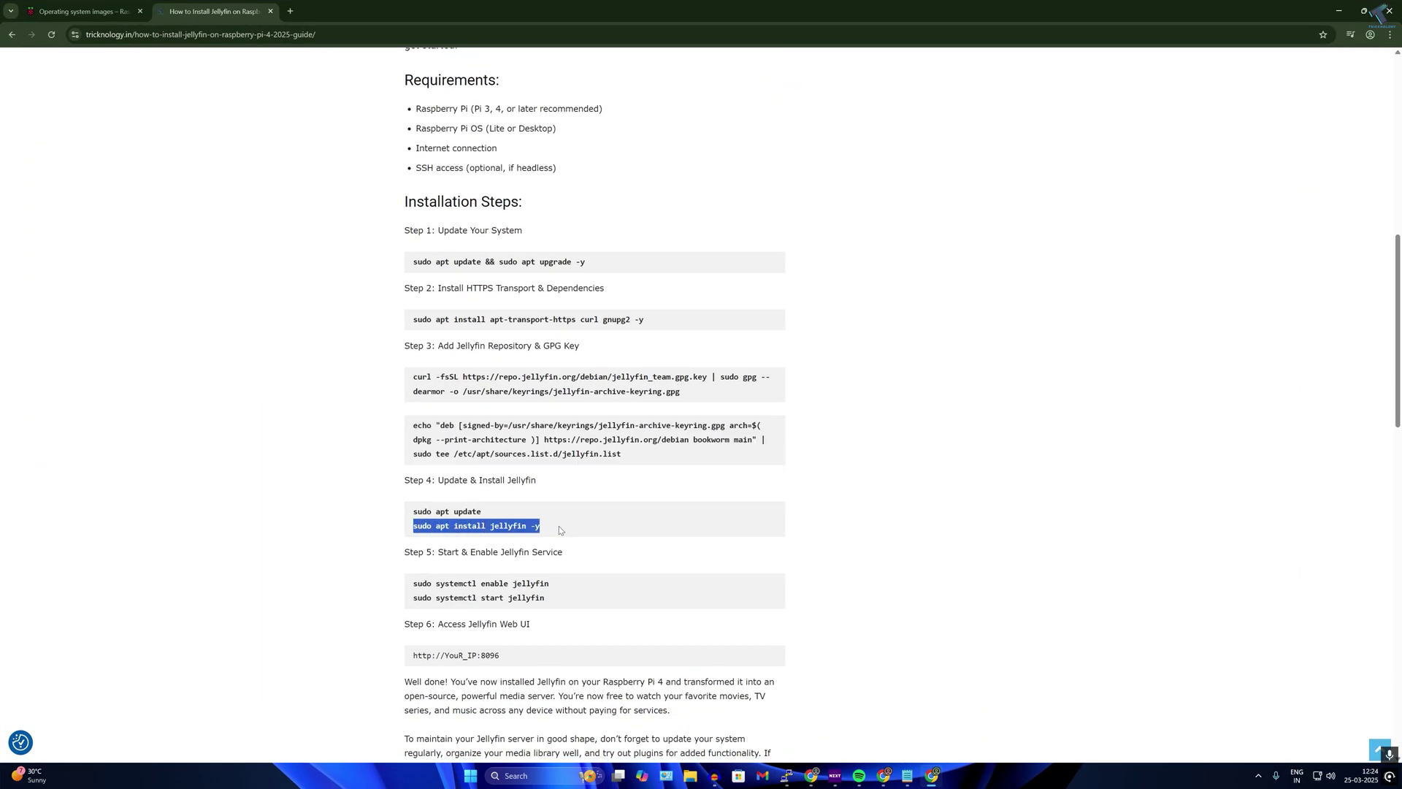
{"action": "double_click", "coordinate": [1278, 16]}
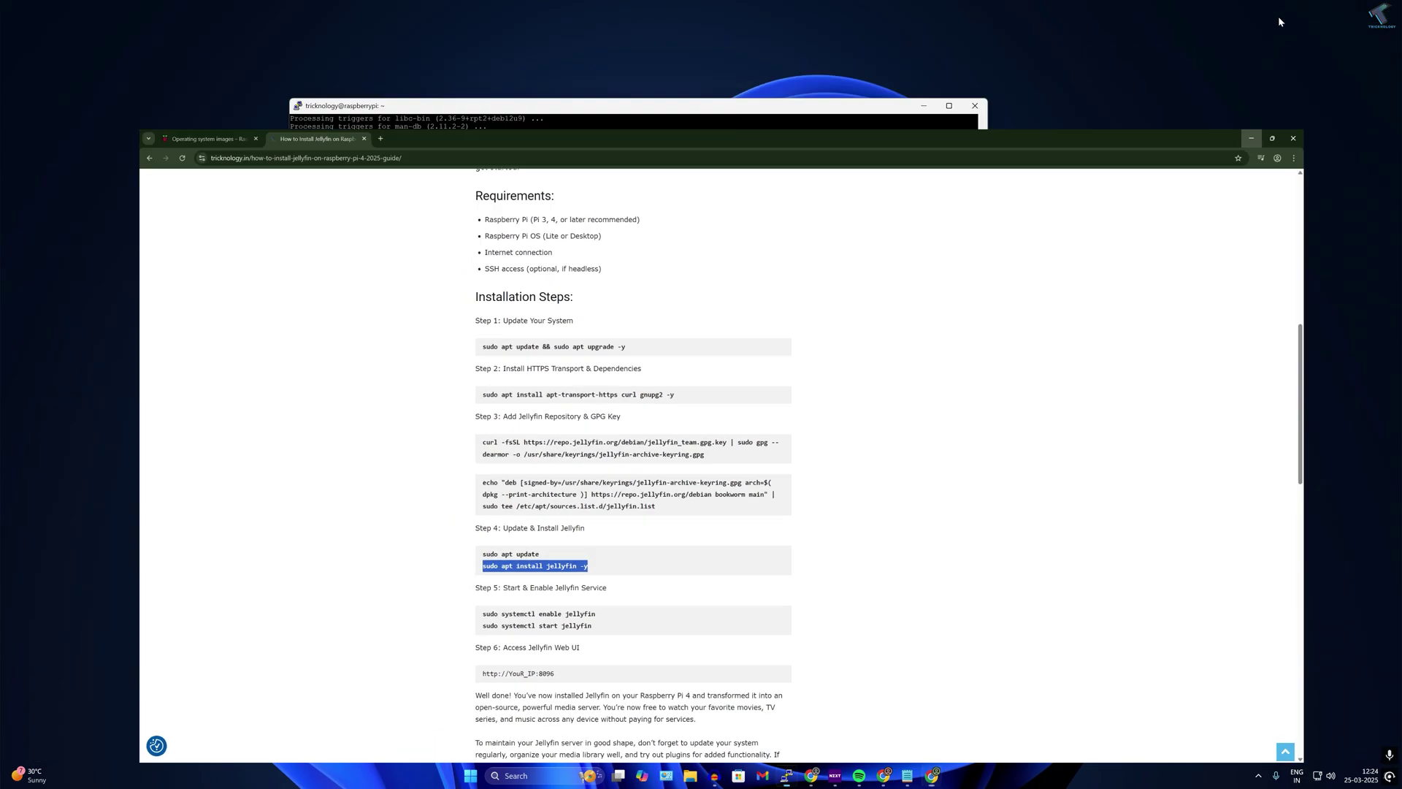
{"action": "left_click", "coordinate": [1251, 138]}
{"action": "key", "text": "shift+Insert"}
{"action": "key", "text": "Return"}
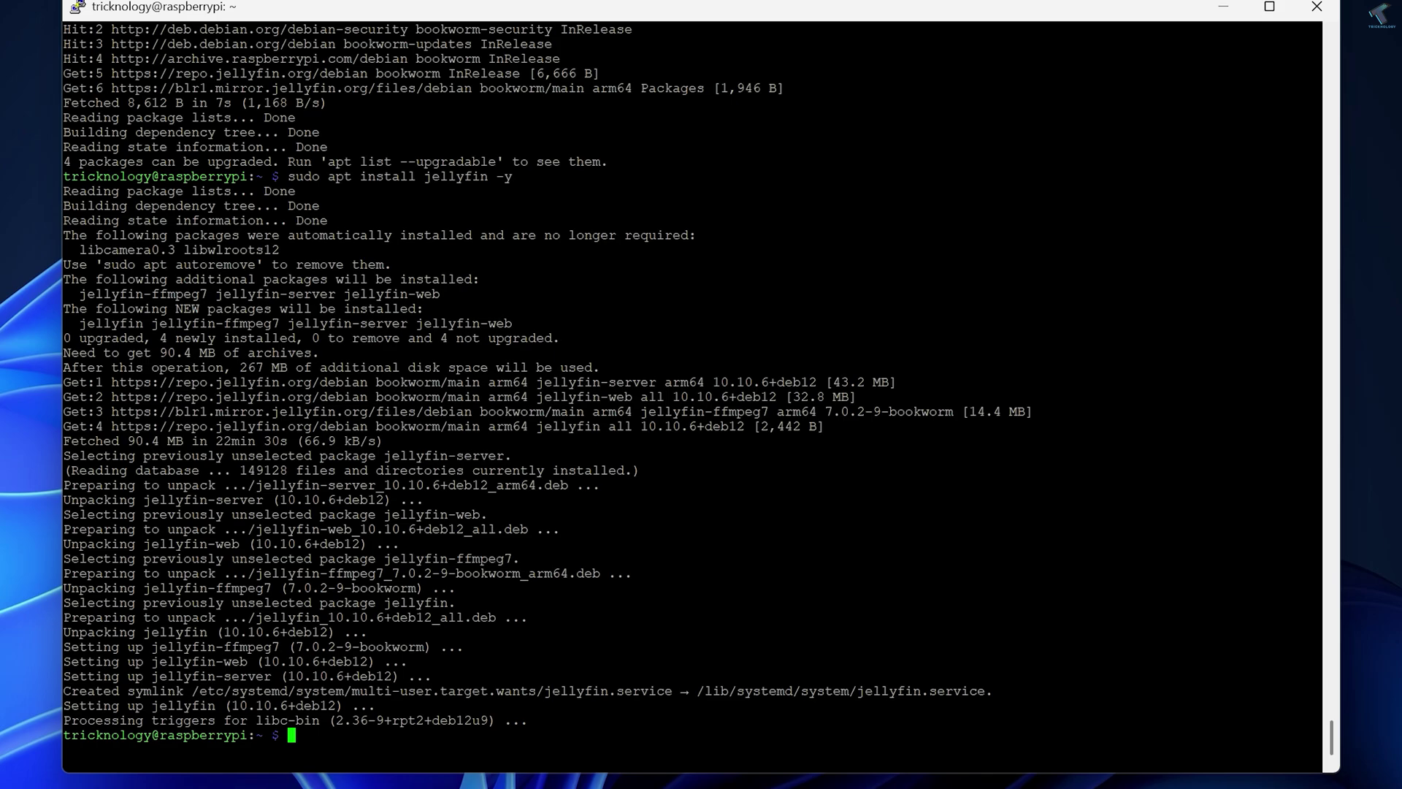
- Run 'sudo systemctl enable jellyfin' and 'sudo systemctl start jellyfin'
{"action": "type", "text": "sudo systemctl enable jellyfin"}
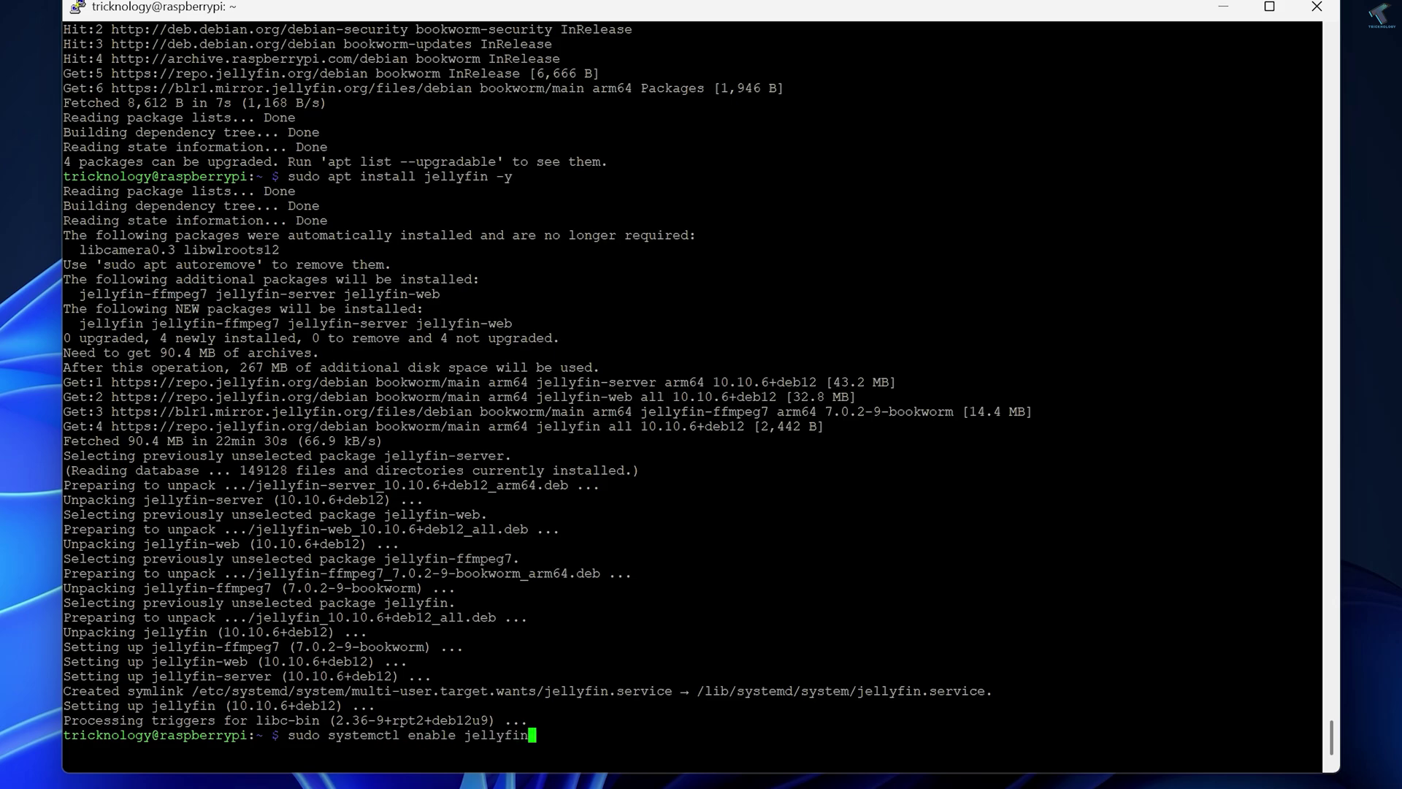
{"action": "key", "text": "Return"}
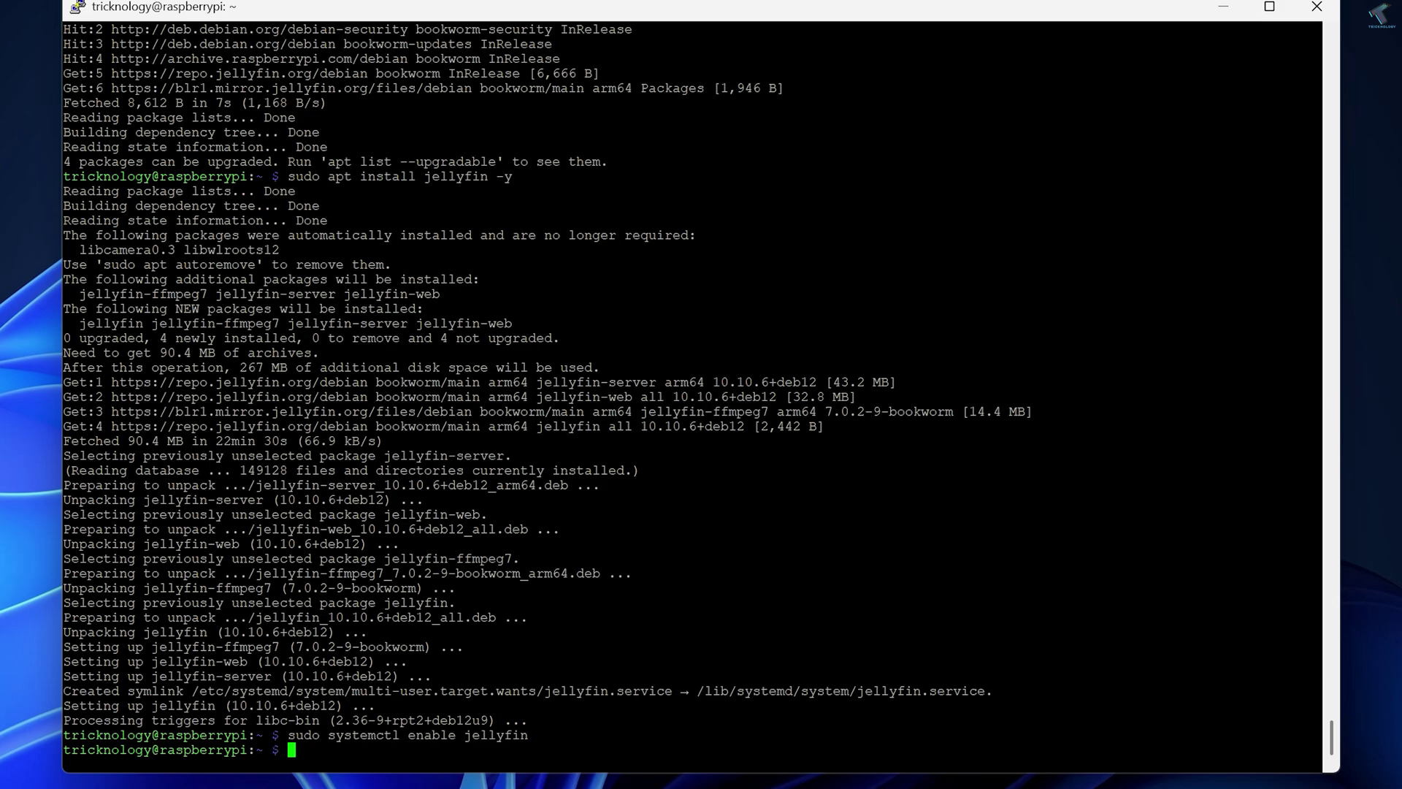
{"action": "type", "text": "sudo systemctl start "}
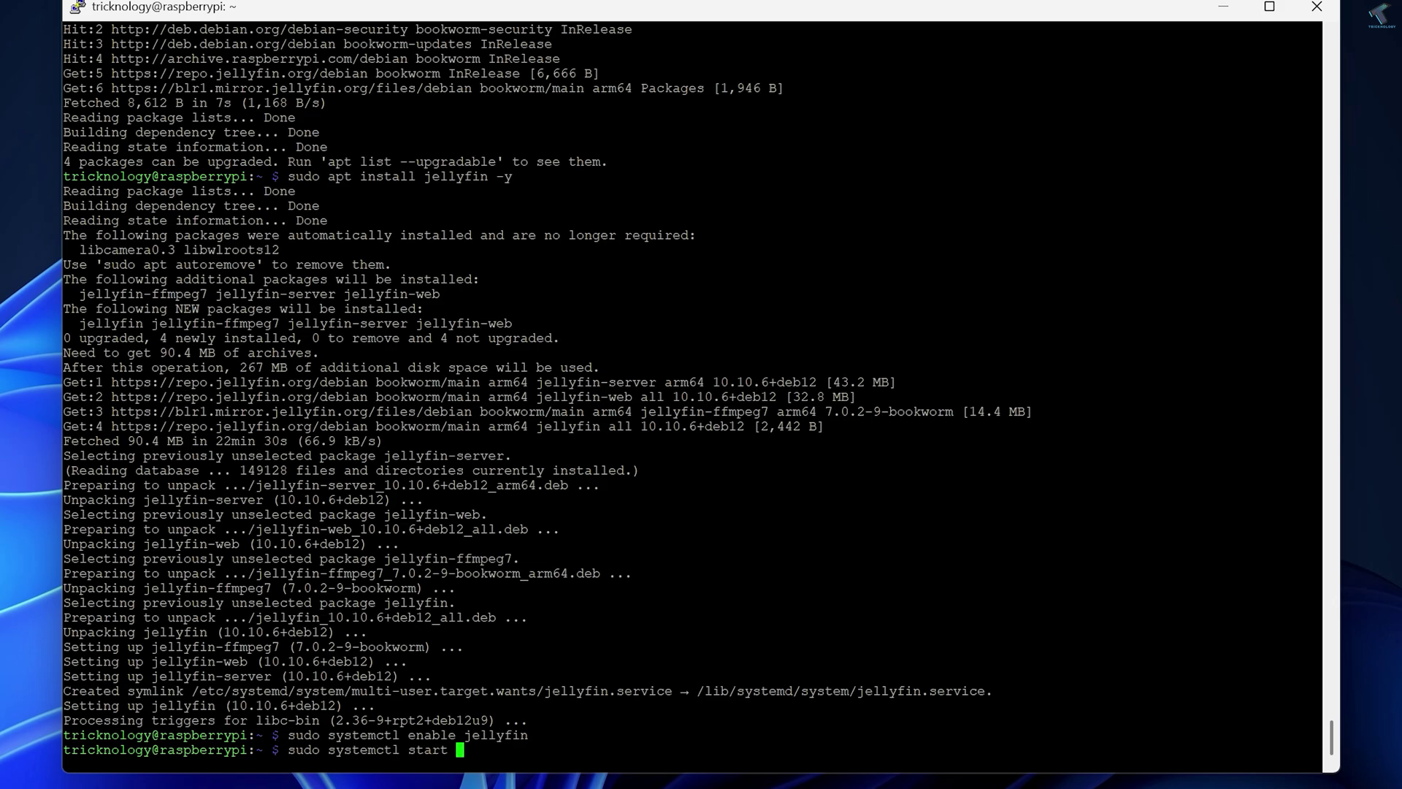
{"action": "type", "text": "jellyfin"}
{"action": "key", "text": "Return"}
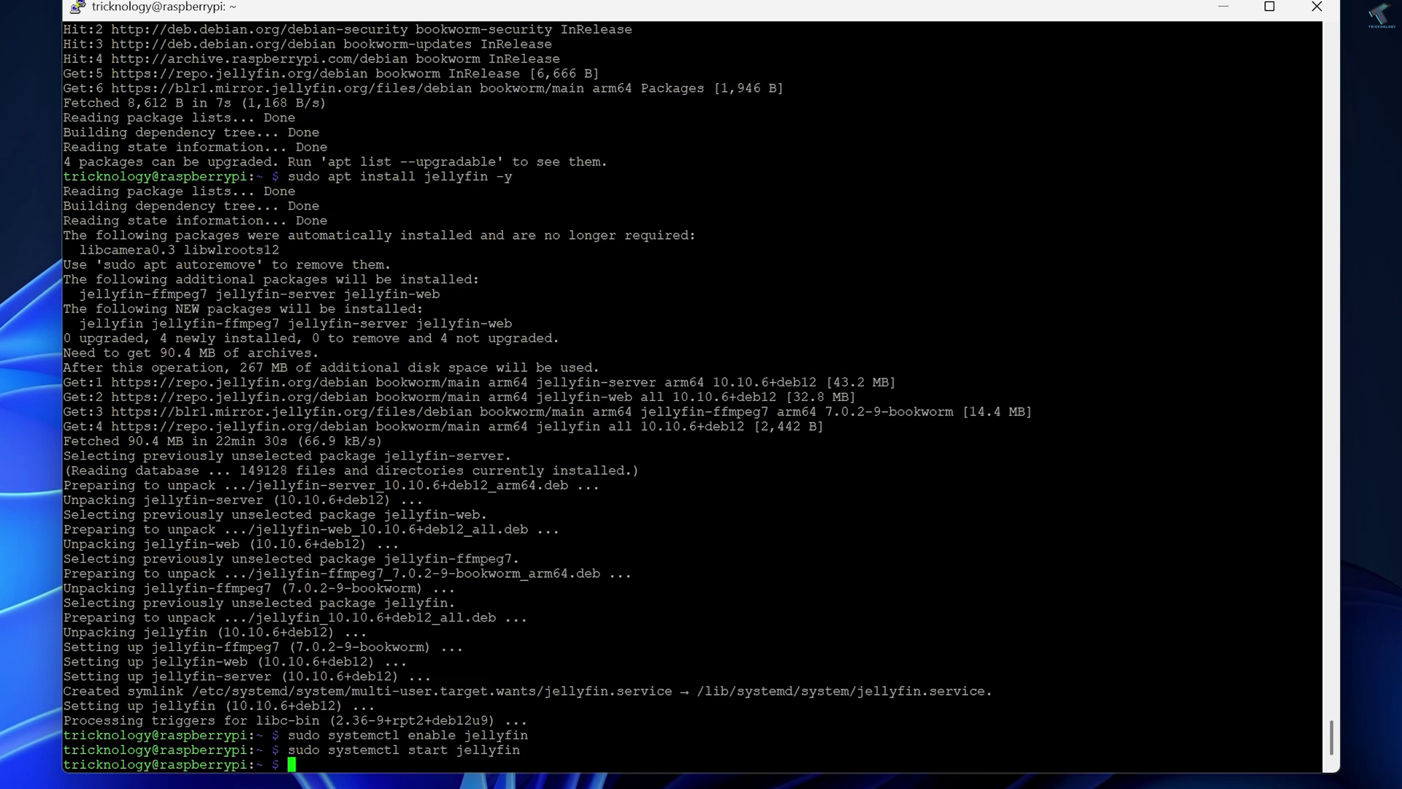
- Run 'ip a' and copy the wlan0 address 192.168.0.122
{"action": "type", "text": "ip a"}
{"action": "key", "text": "Return"}
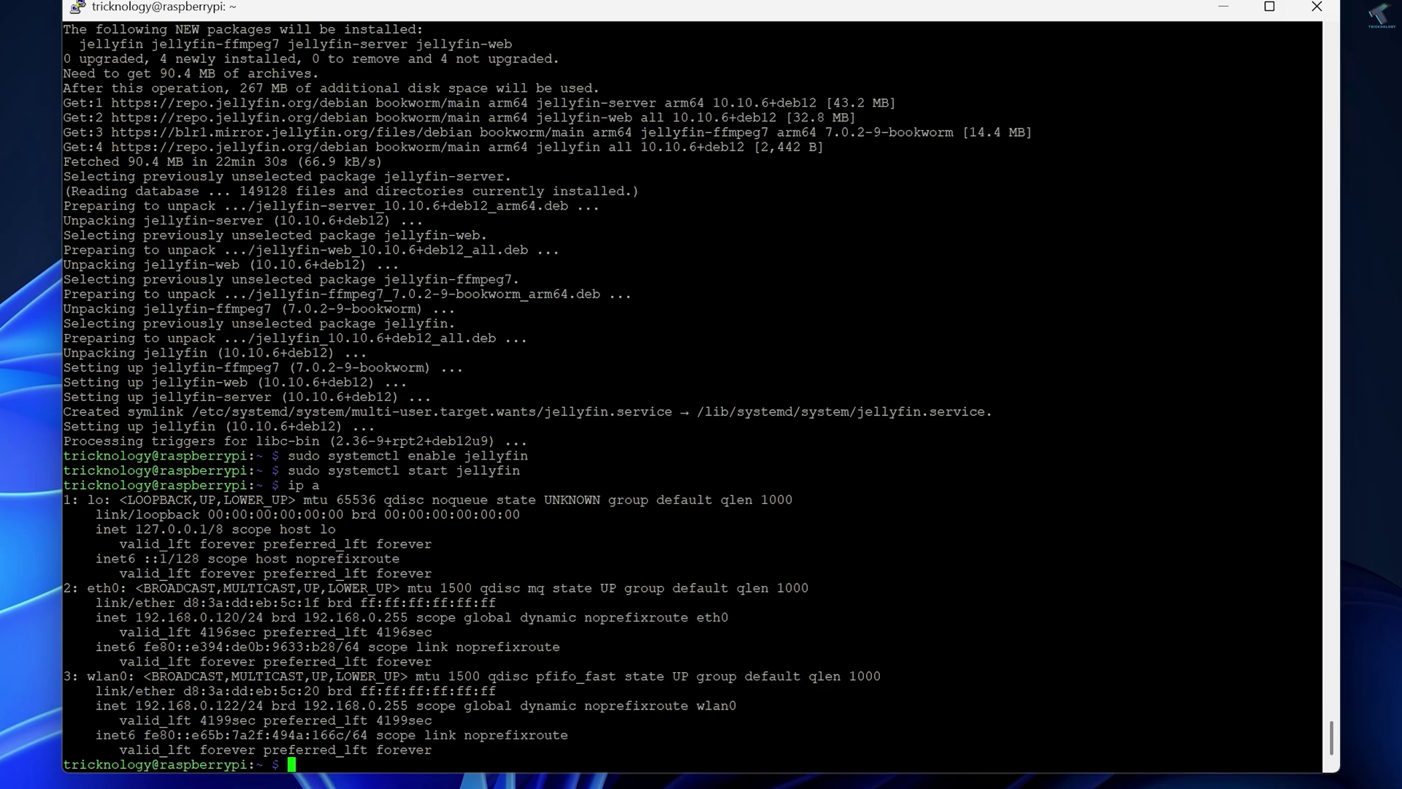
{"action": "left_click_drag", "start_coordinate": [135, 706], "coordinate": [240, 706]}
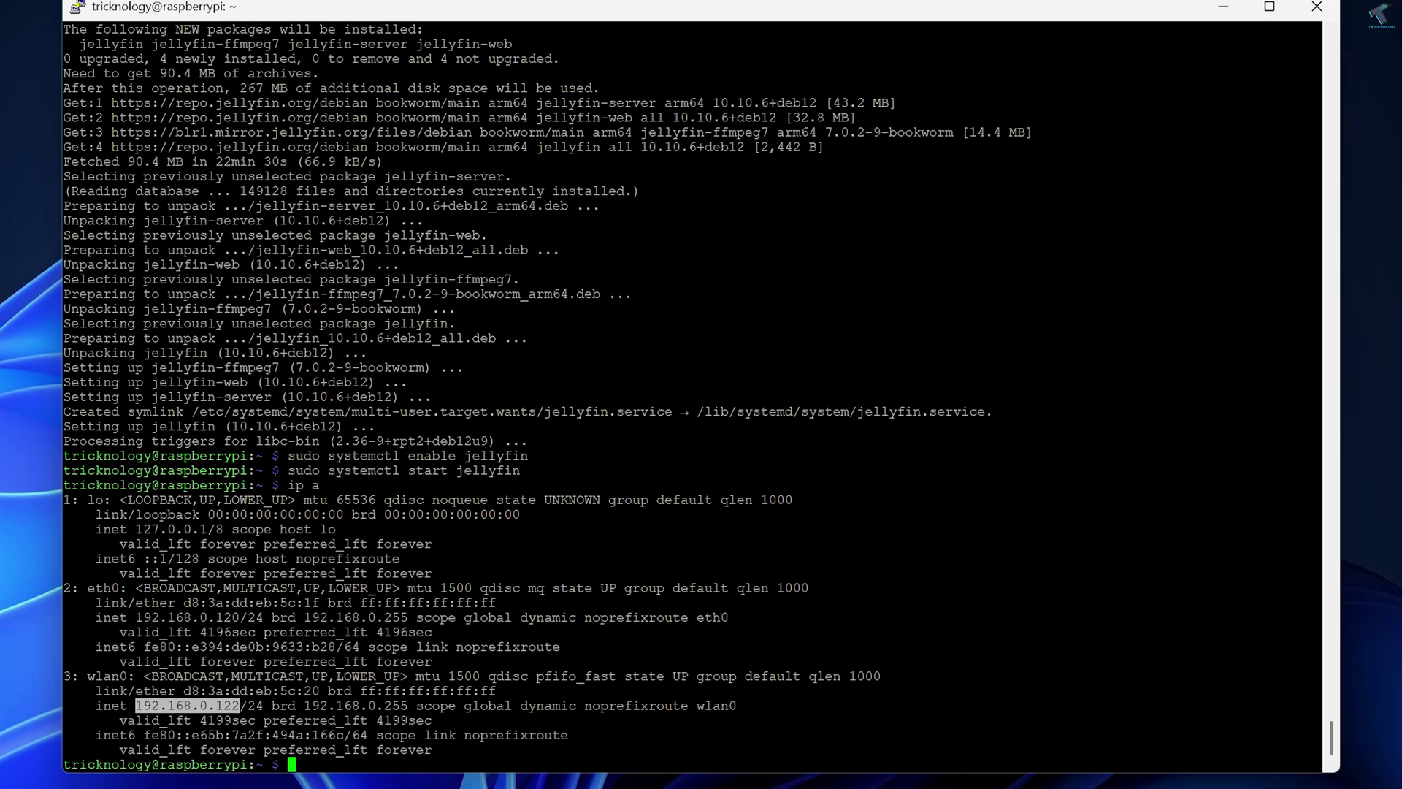
{"action": "type", "text": "192.168.0.122"}
{"action": "key", "text": "BackSpace"}
{"action": "key", "text": "BackSpace"}
{"action": "key", "text": "BackSpace"}
{"action": "key", "text": "BackSpace"}
{"action": "key", "text": "BackSpace"}
{"action": "key", "text": "BackSpace"}
{"action": "key", "text": "BackSpace"}
{"action": "key", "text": "BackSpace"}
{"action": "key", "text": "BackSpace"}
{"action": "key", "text": "BackSpace"}
{"action": "key", "text": "BackSpace"}
{"action": "key", "text": "BackSpace"}
{"action": "key", "text": "BackSpace"}
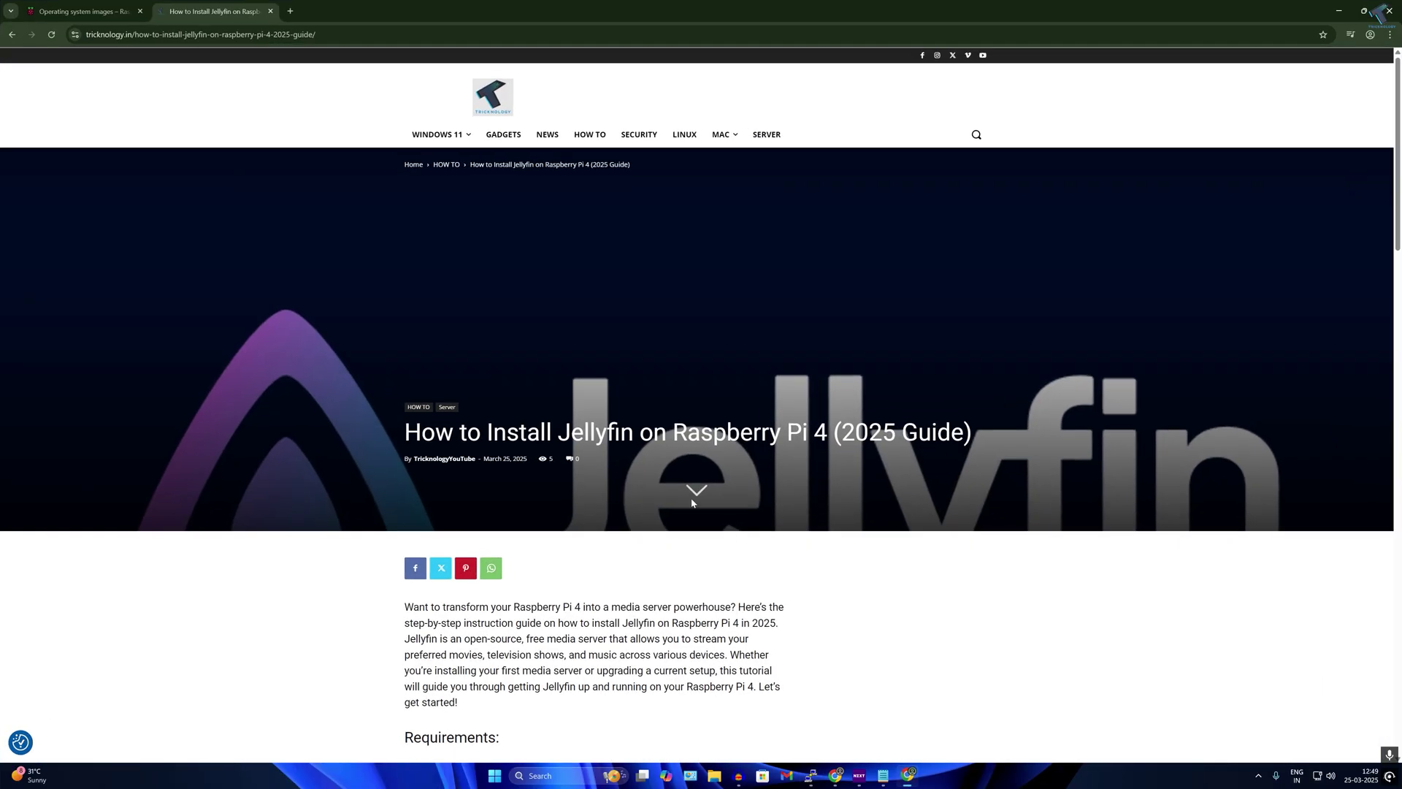
- Paste 192.168.0.122 into Chrome's address bar, append ':8096', and load it
{"action": "right_click", "coordinate": [285, 35]}
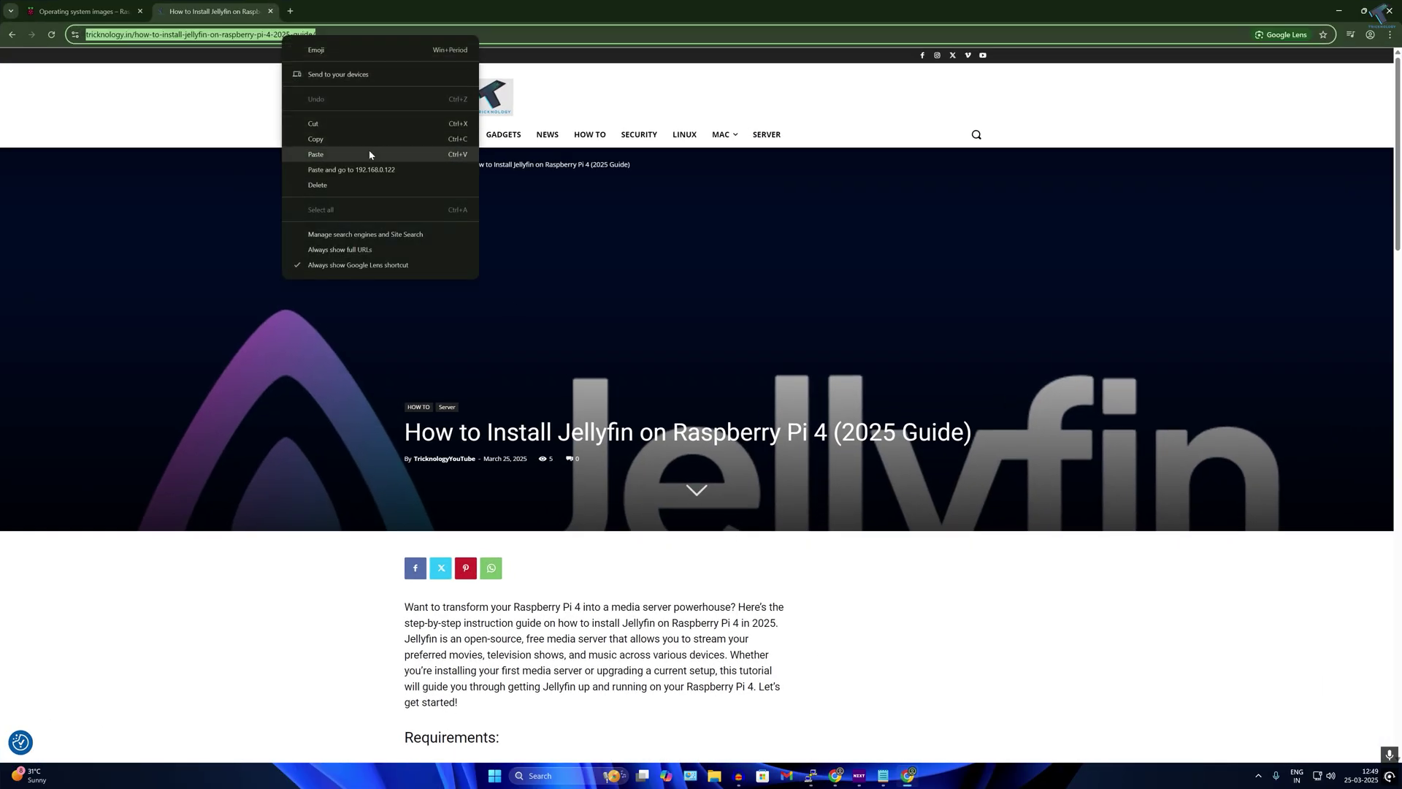
{"action": "left_click", "coordinate": [369, 154]}
{"action": "type", "text": ":"}
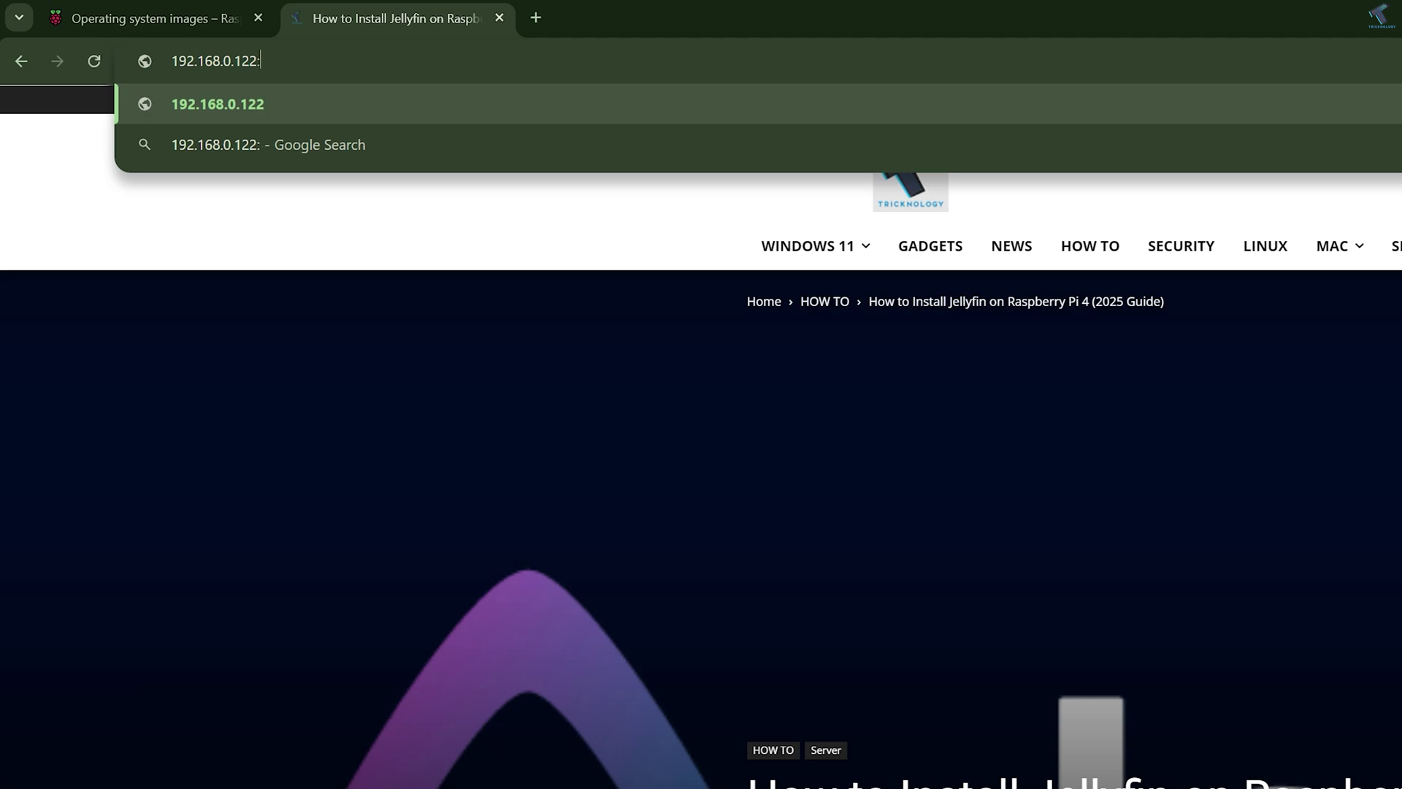
{"action": "type", "text": "8096"}
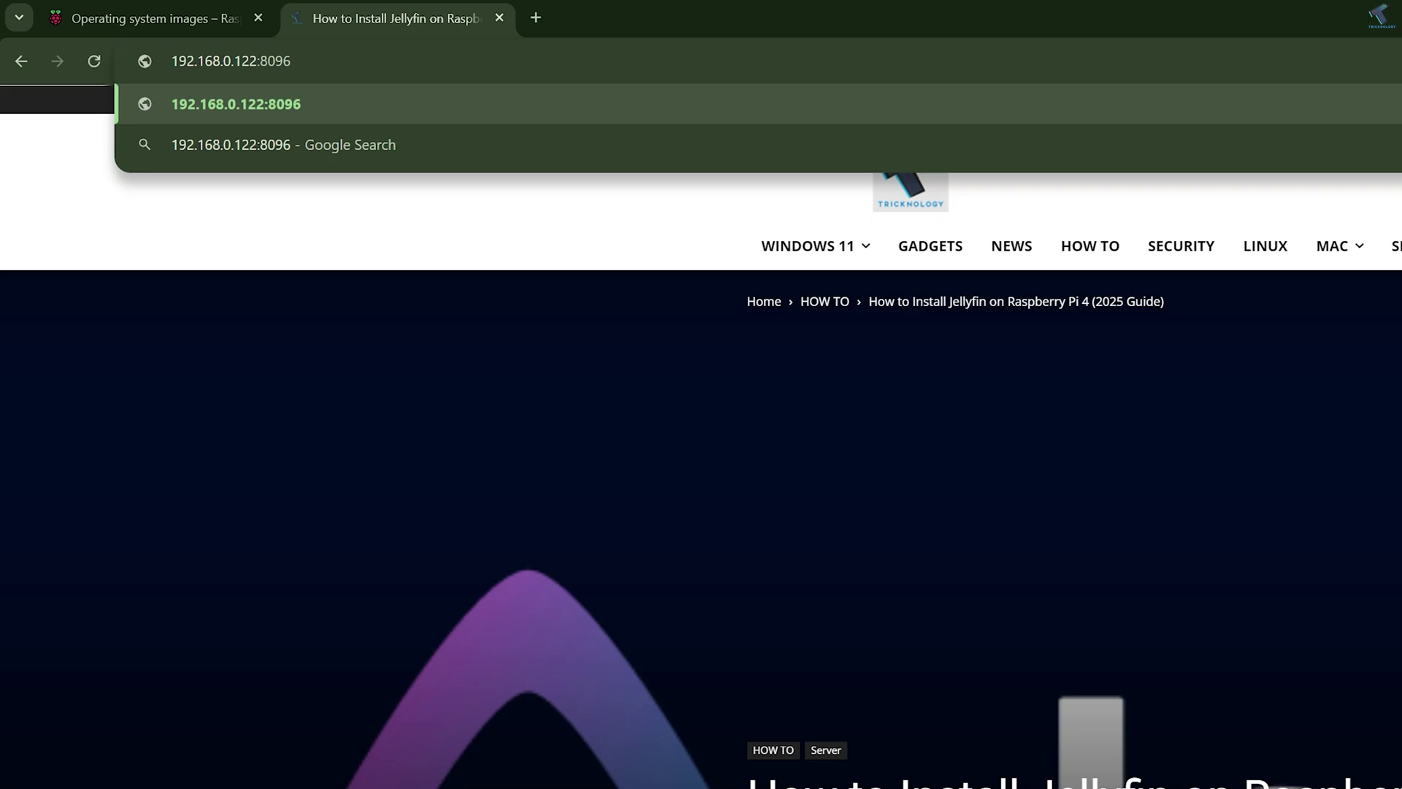
{"action": "key", "text": "Return"}
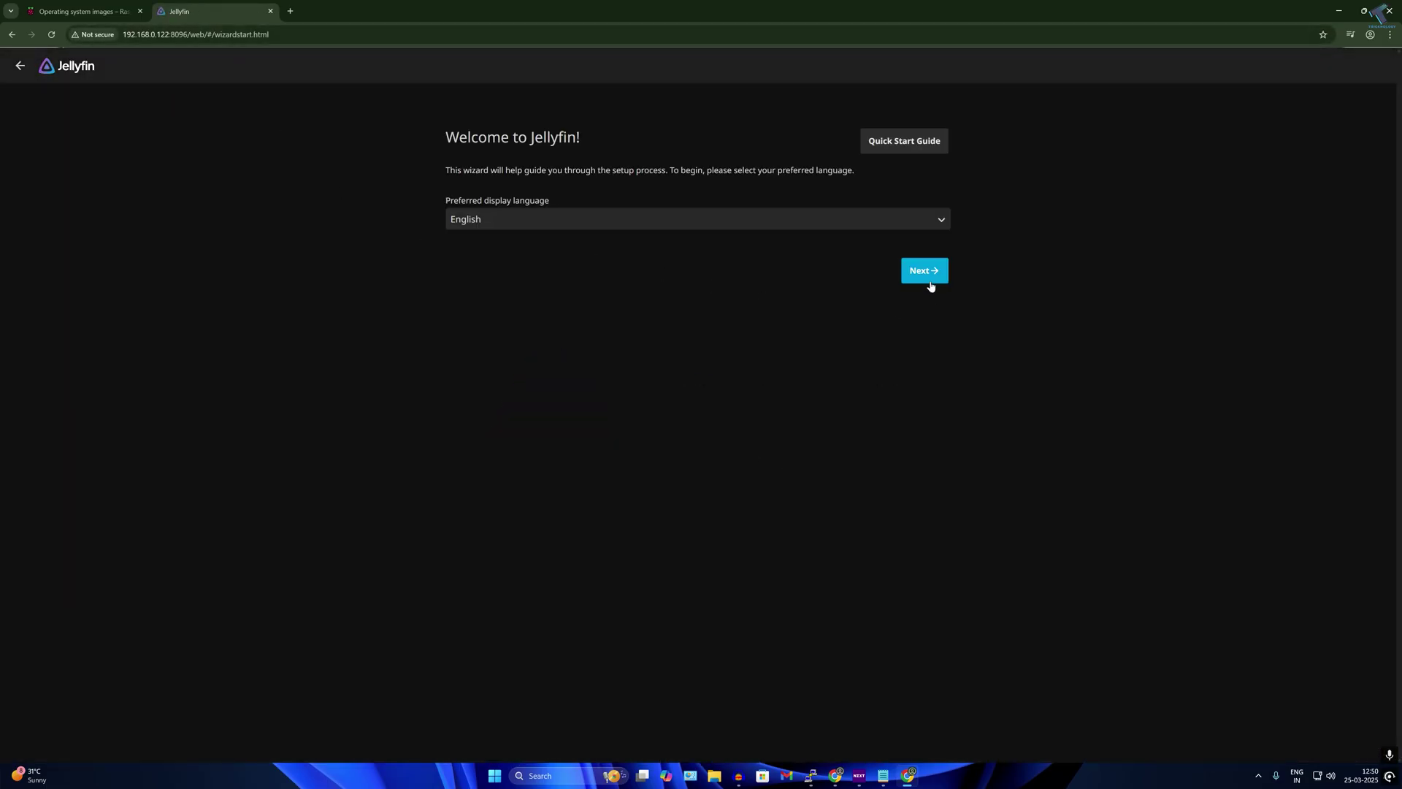
- Keep English as the language and create the admin account with a username and password
{"action": "left_click", "coordinate": [928, 280]}
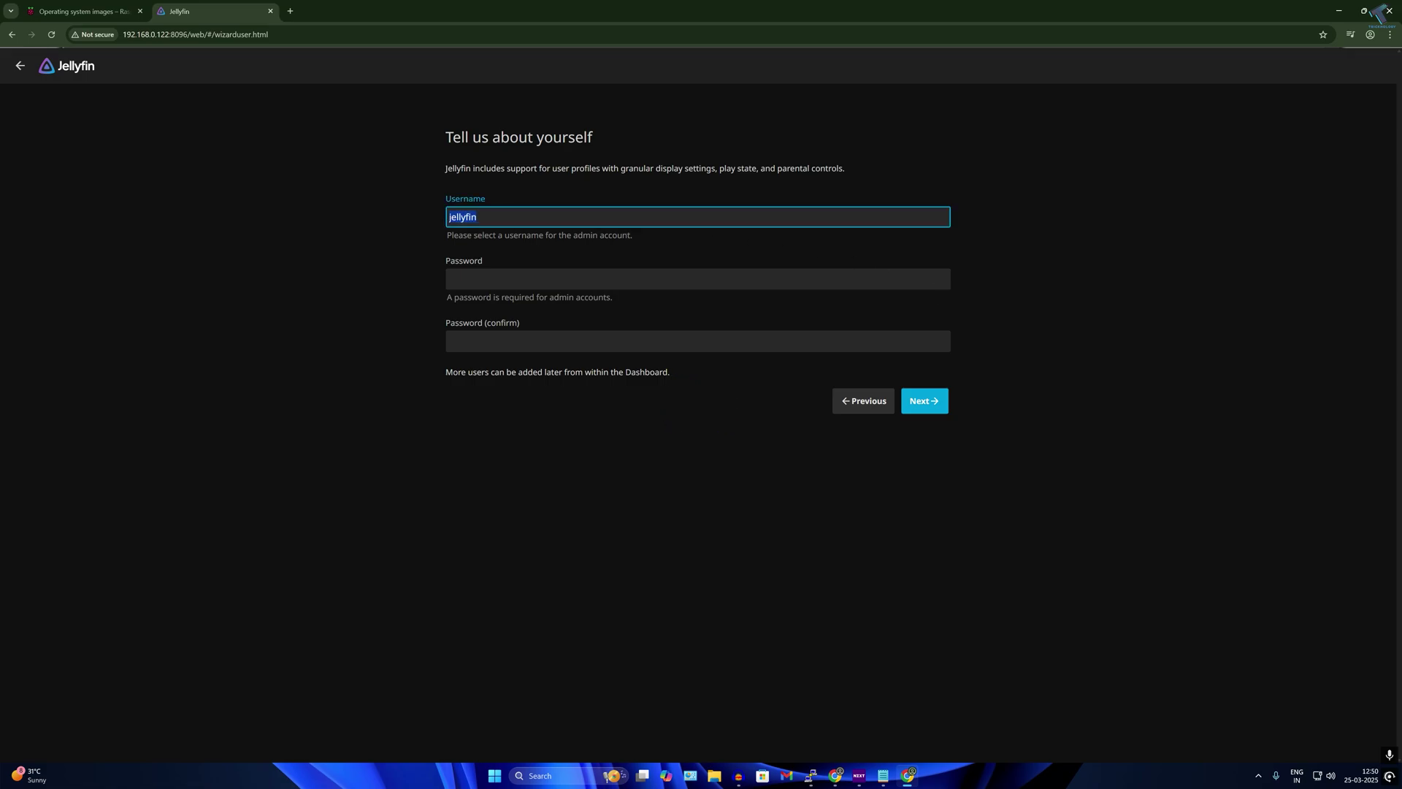
{"action": "key", "text": "Tab"}
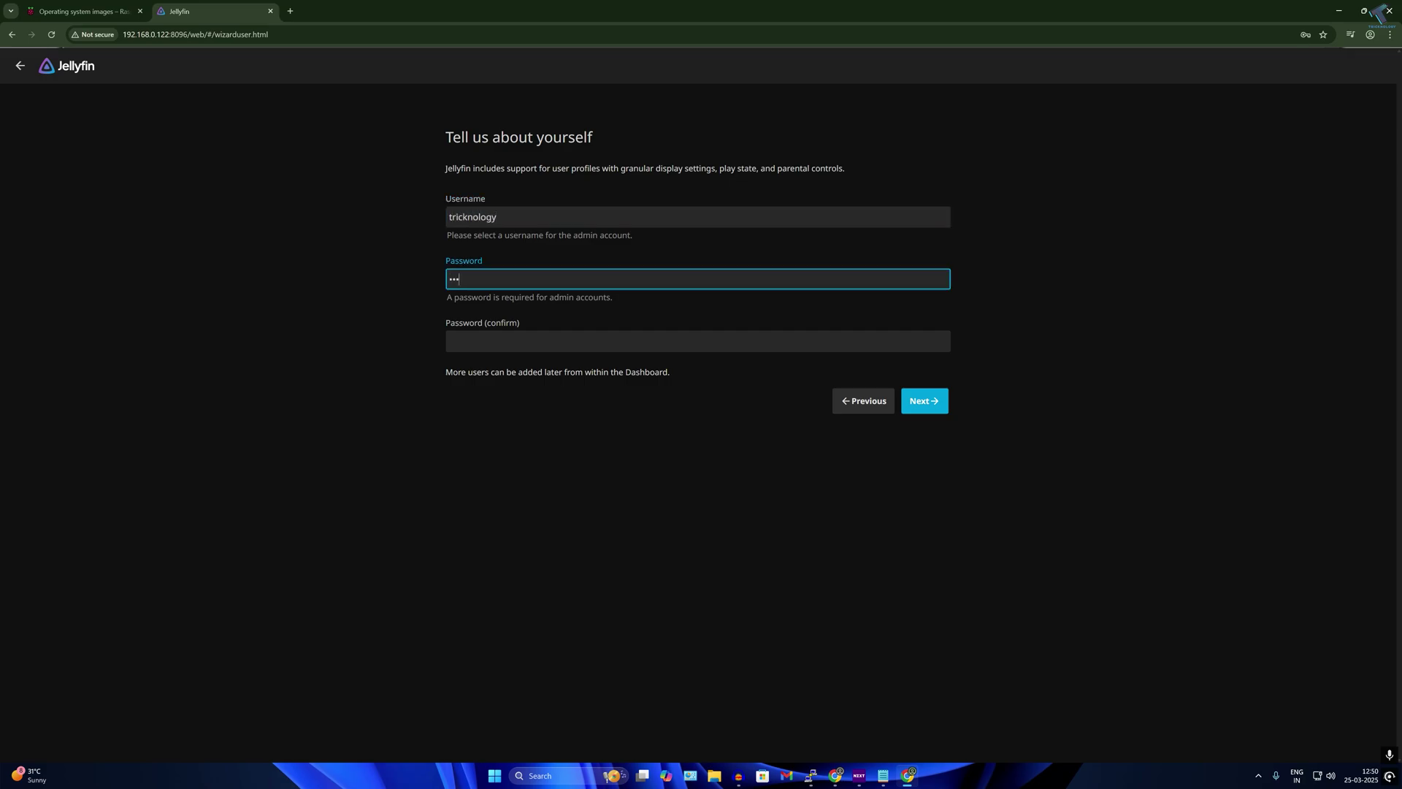
{"action": "key", "text": "Tab"}
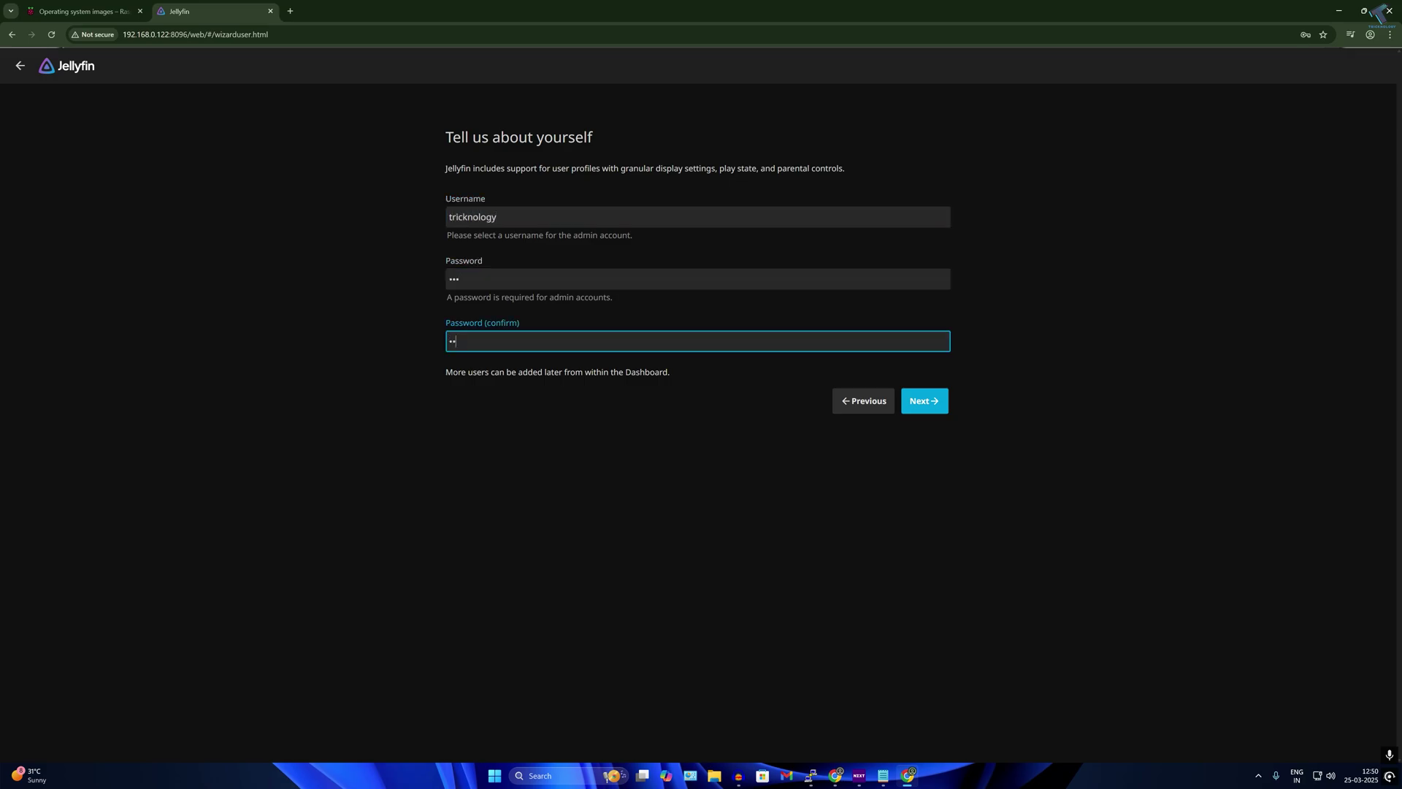
{"action": "left_click", "coordinate": [930, 402]}
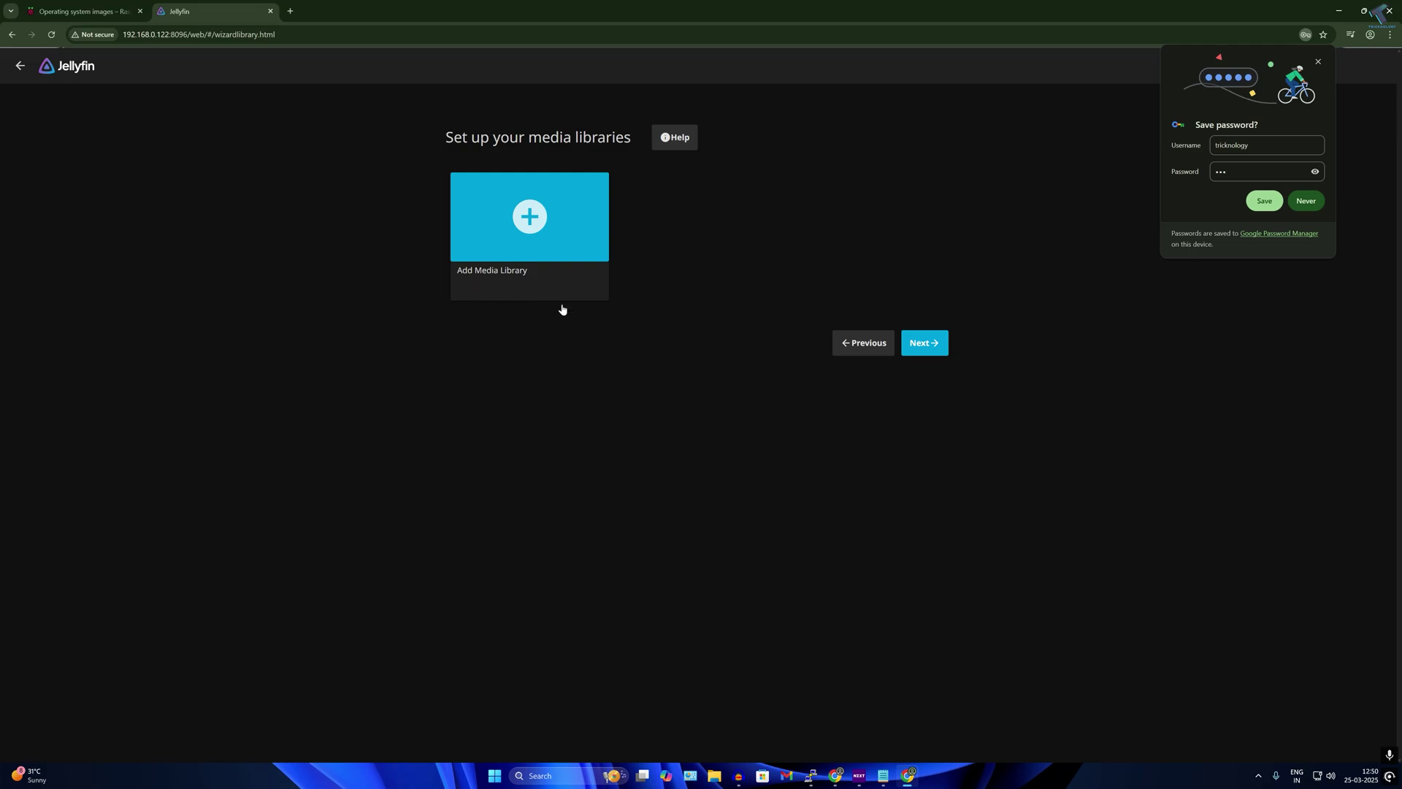
- Skip libraries and accept the default metadata and remote access settings
{"action": "left_click", "coordinate": [928, 352]}
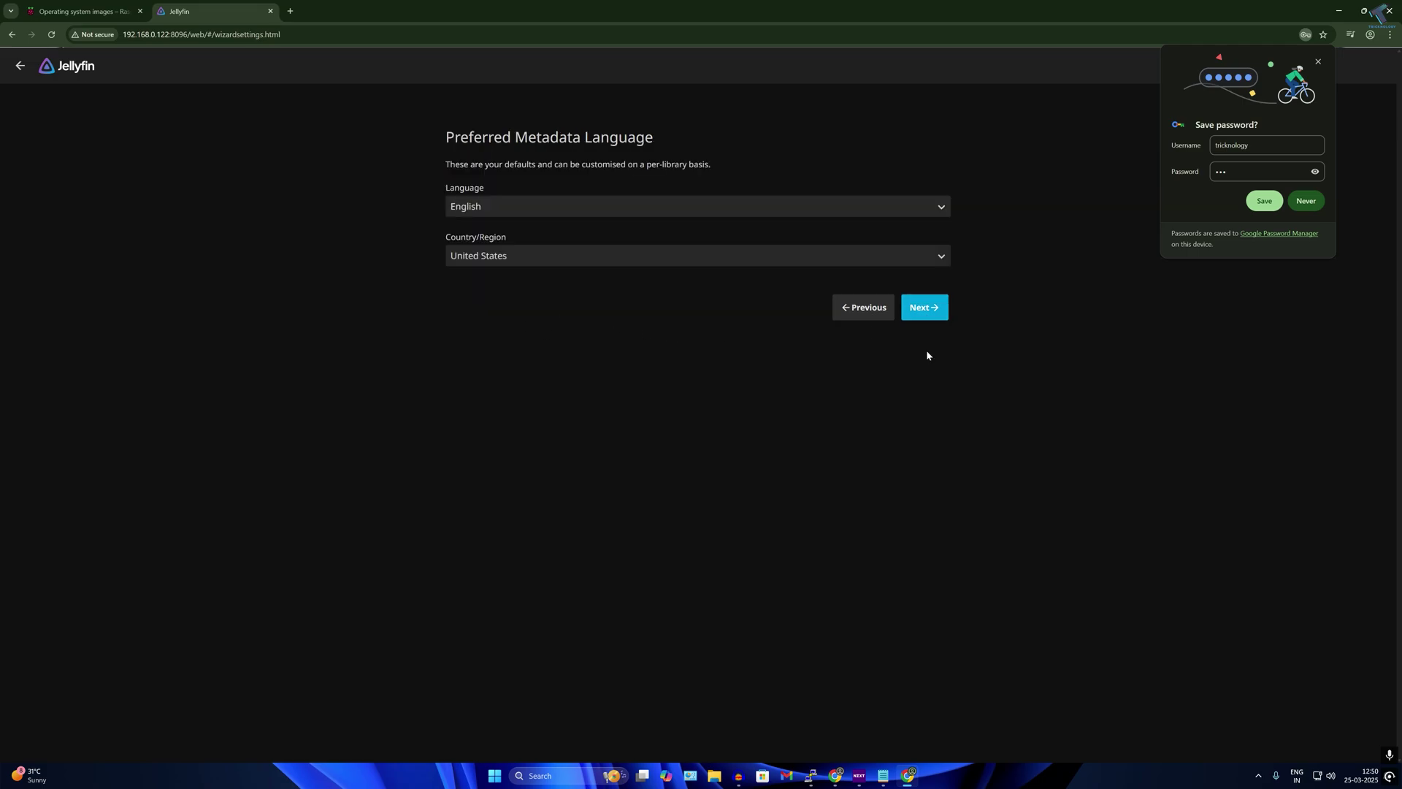
{"action": "left_click", "coordinate": [935, 312]}
{"action": "left_click", "coordinate": [936, 289]}
- Finish the wizard and sign in with the admin username and password
{"action": "left_click", "coordinate": [937, 220]}
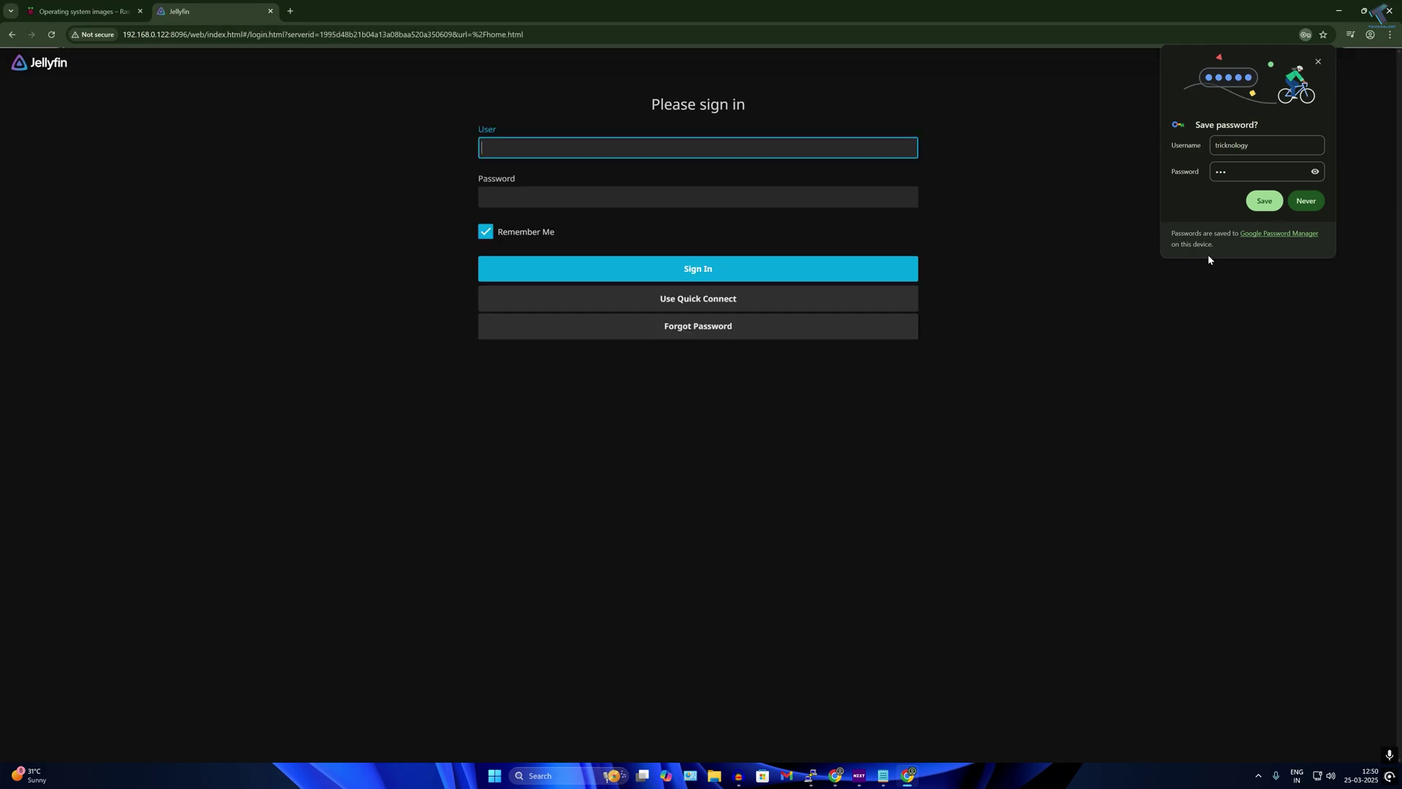
{"action": "type", "text": "tricknology"}
{"action": "key", "text": "Tab"}
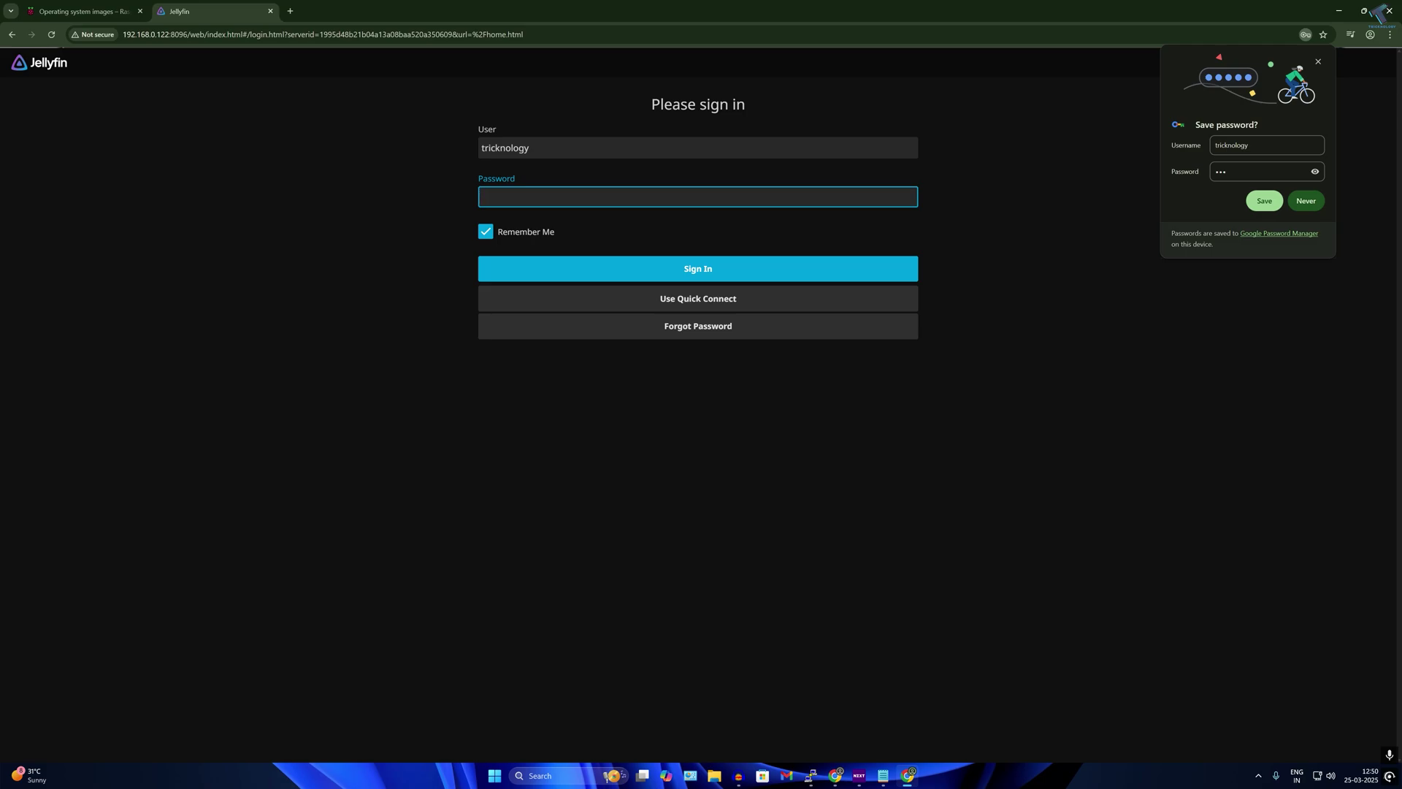
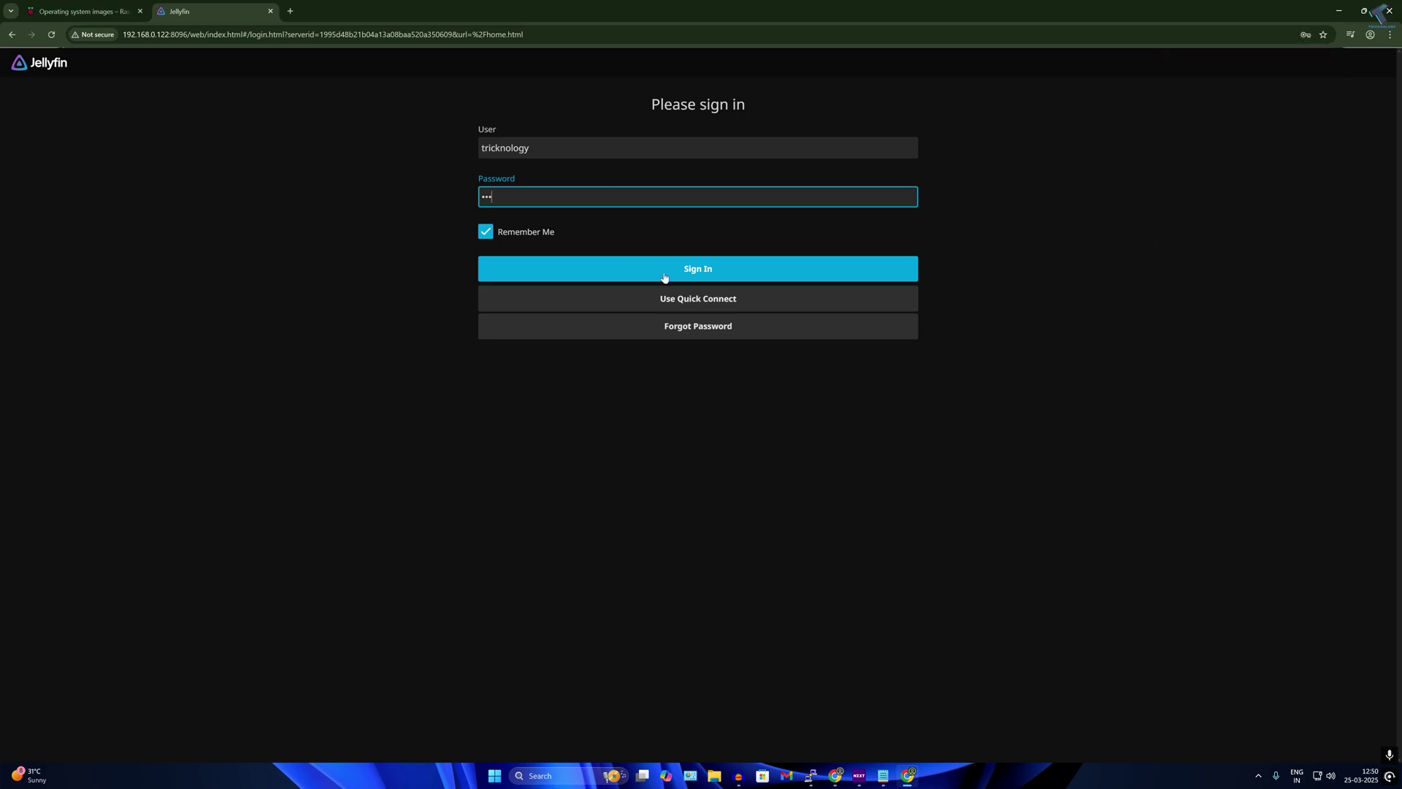
{"action": "left_click", "coordinate": [672, 276]}
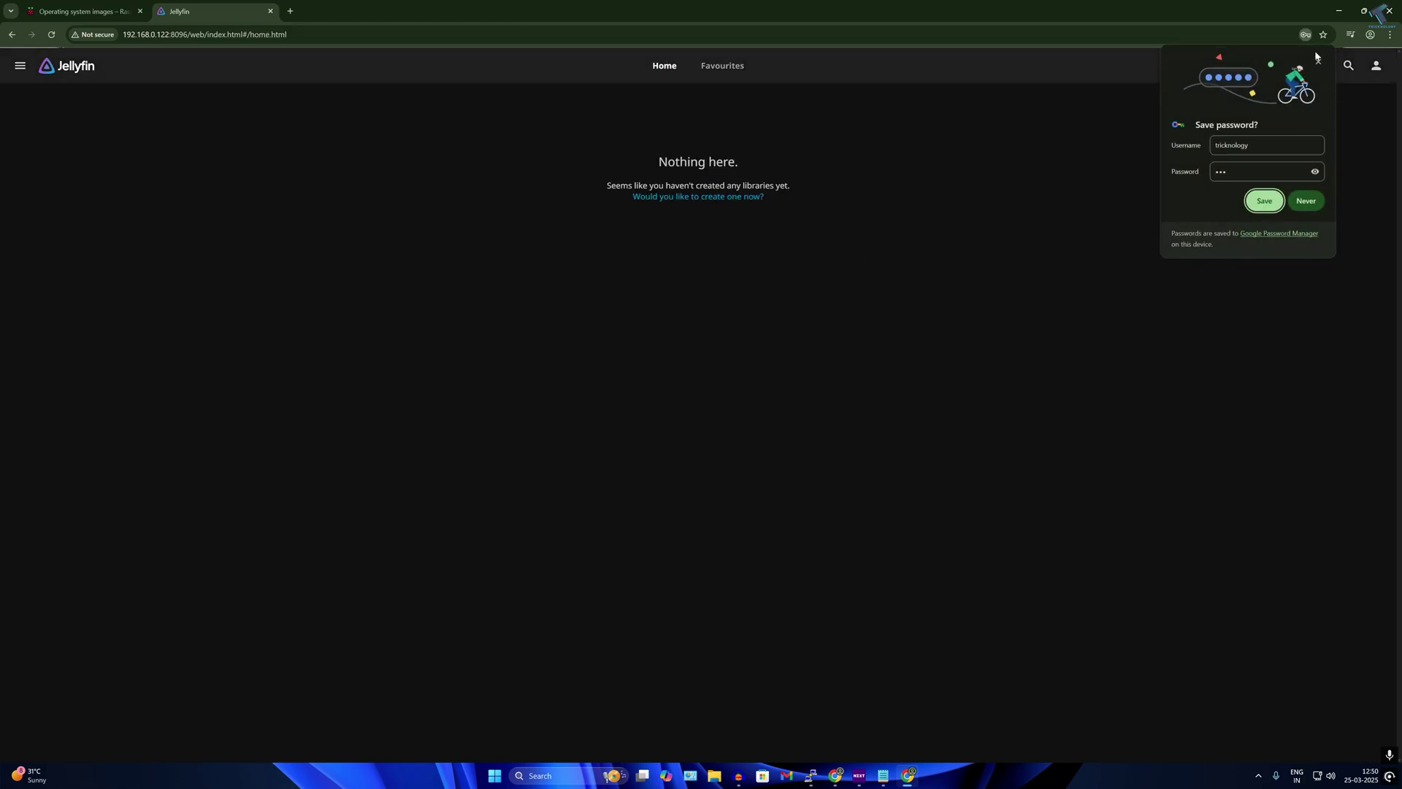
- Save the login in Chrome and open the Jellyfin administration Dashboard
{"action": "left_click", "coordinate": [1264, 200]}
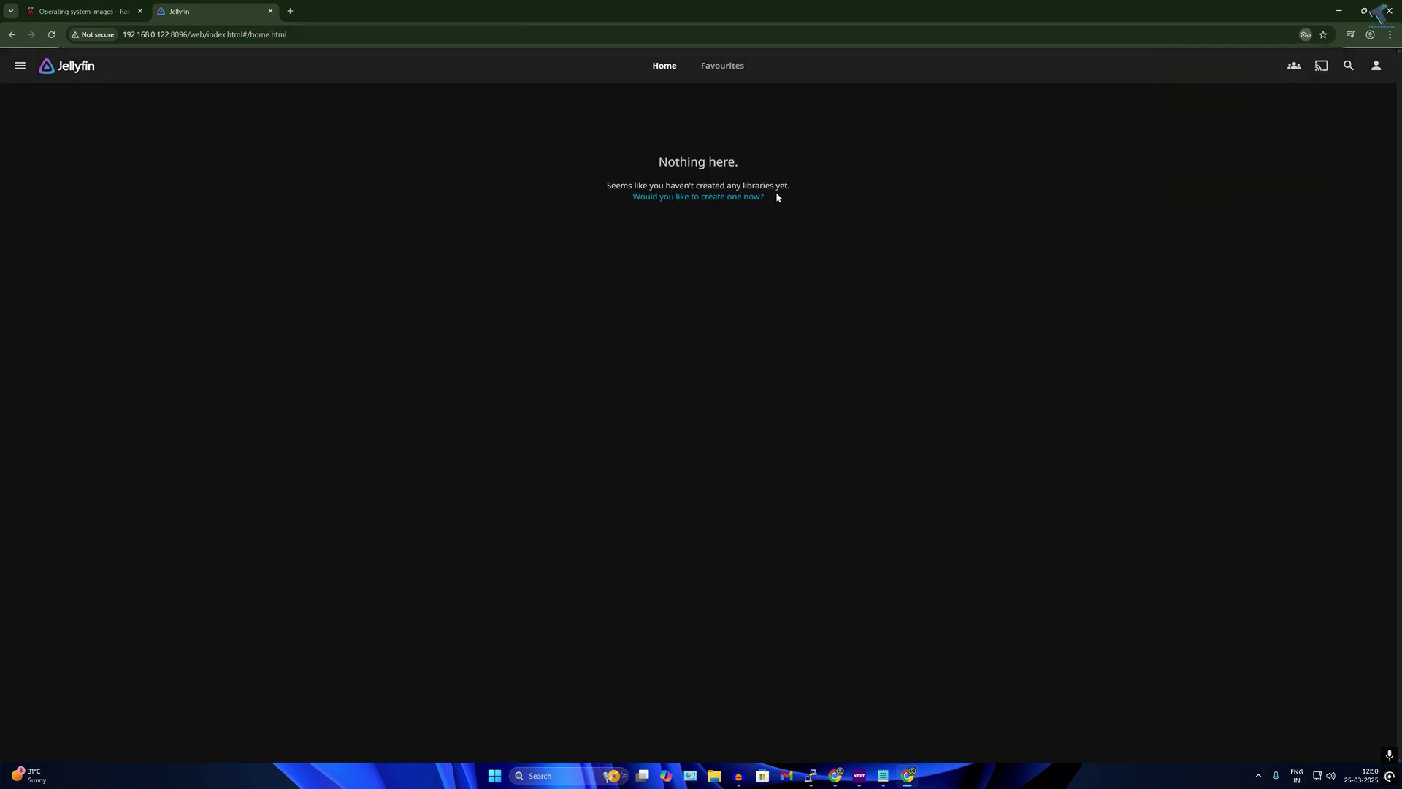
{"action": "left_click", "coordinate": [20, 66]}
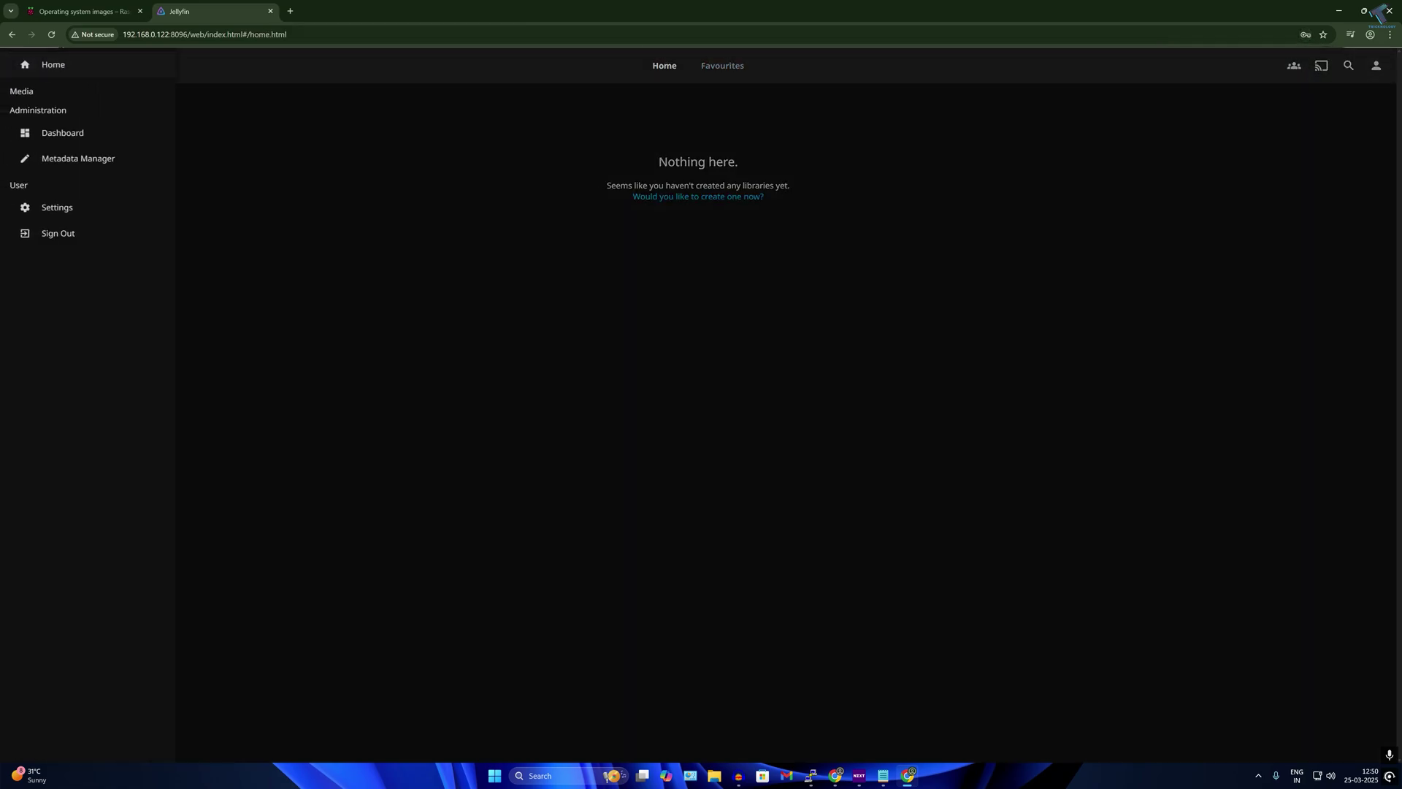
{"action": "left_click", "coordinate": [90, 135]}
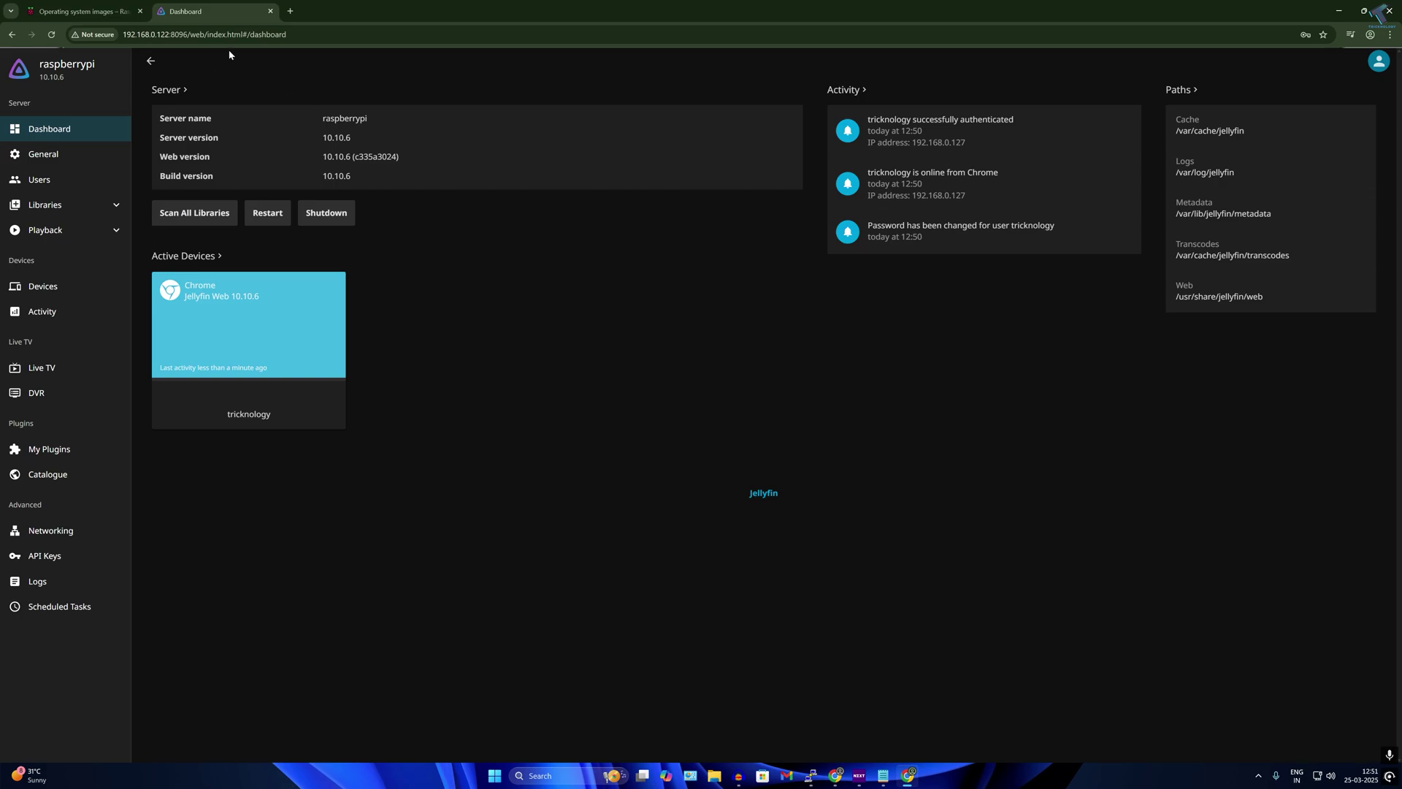
- Start a new media library under Libraries with content type Movies
{"action": "left_click", "coordinate": [53, 212]}
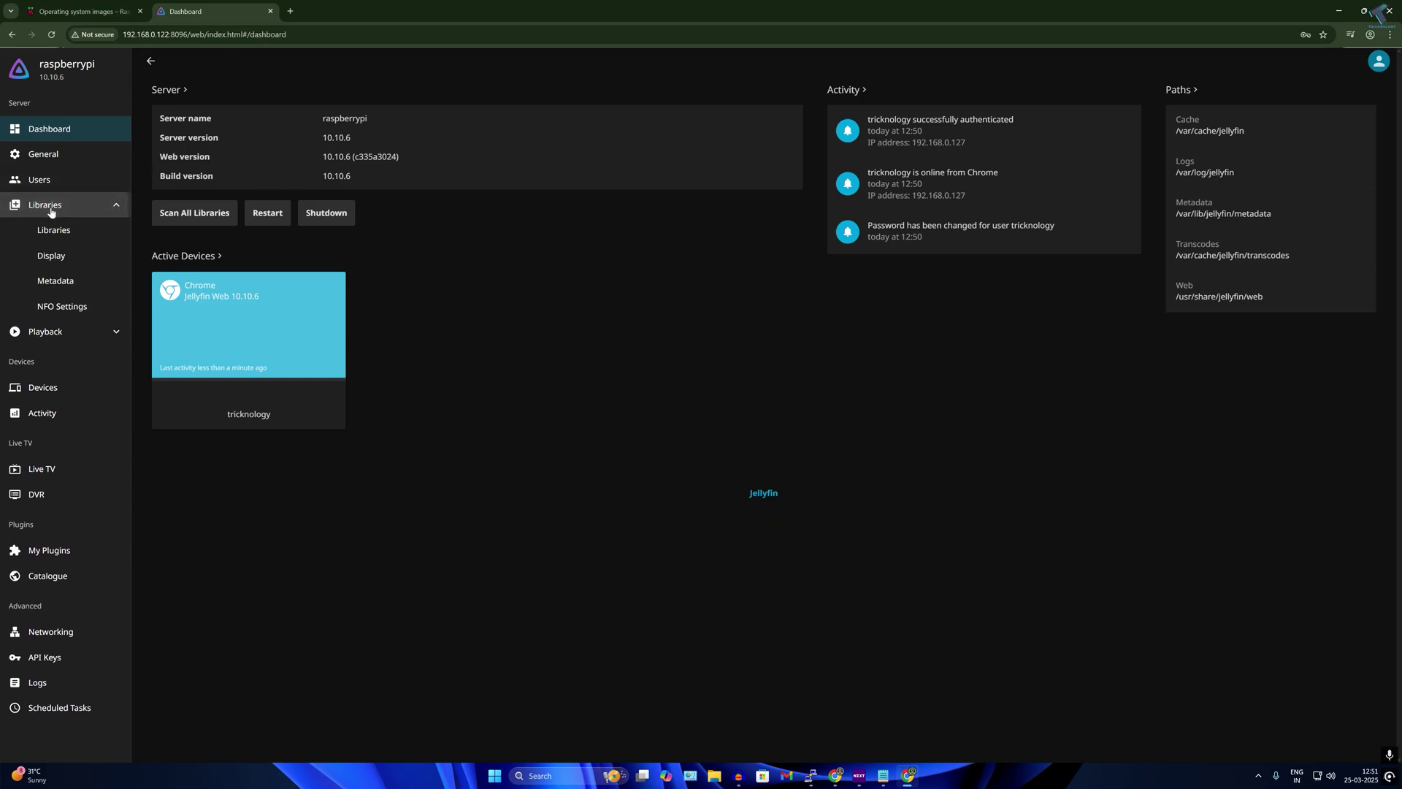
{"action": "left_click", "coordinate": [56, 232]}
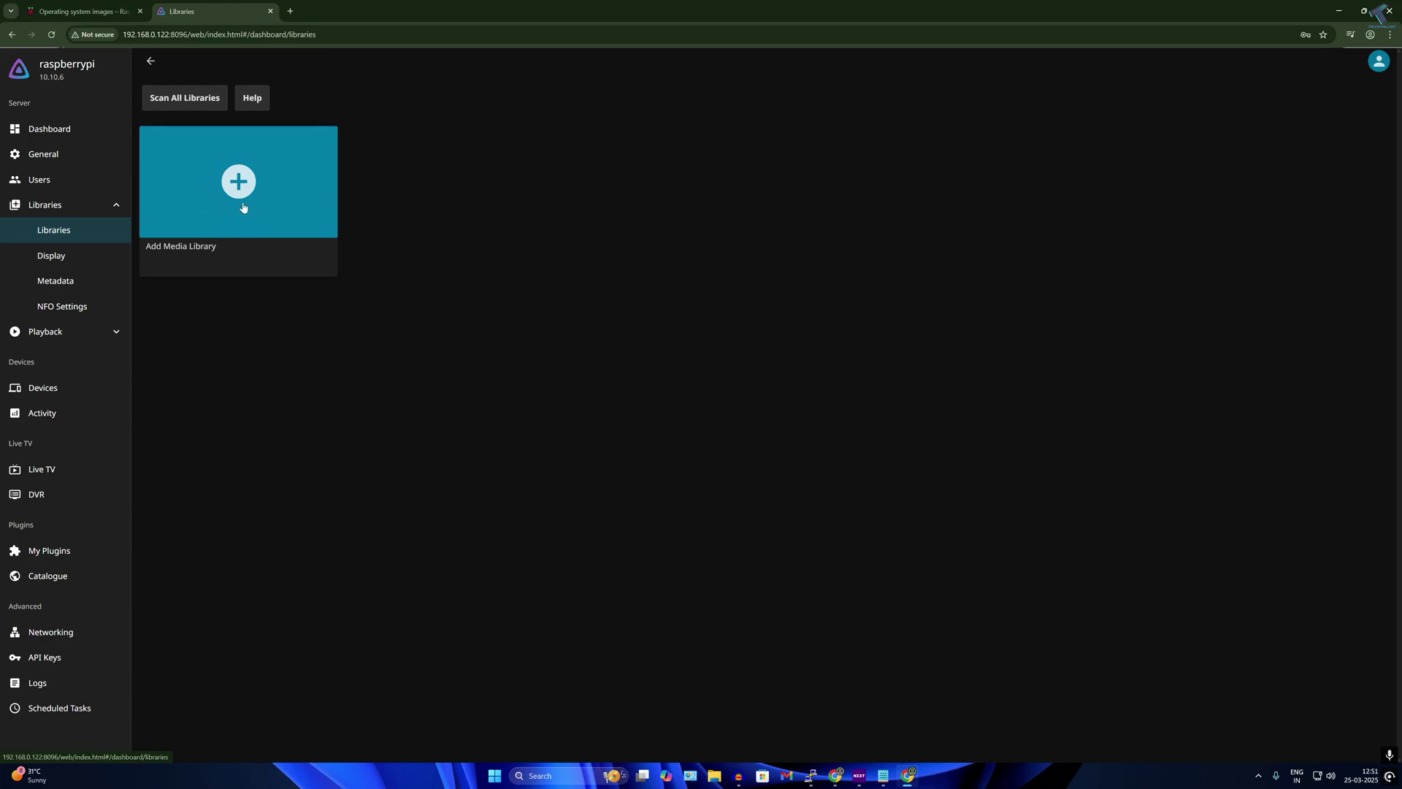
{"action": "left_click", "coordinate": [244, 207]}
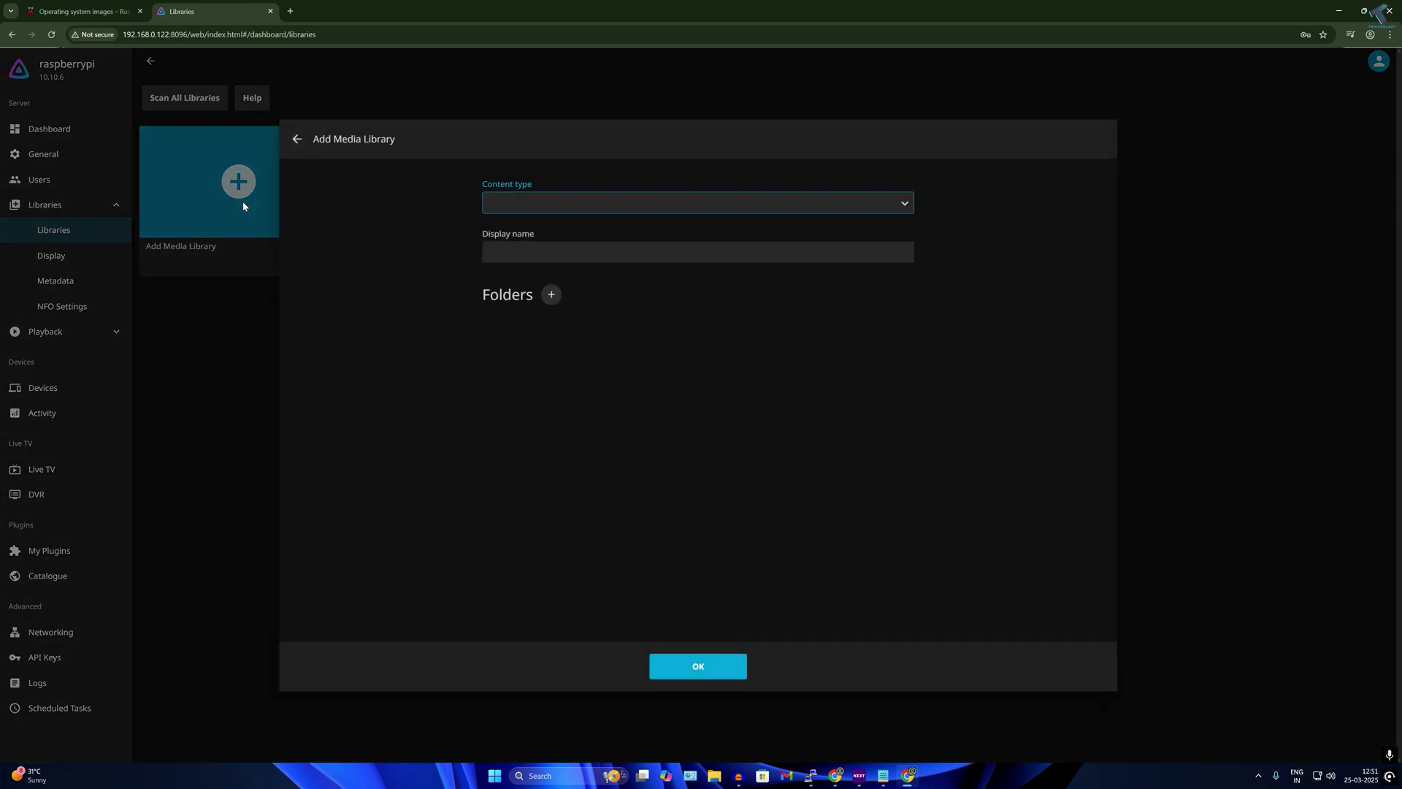
{"action": "left_click", "coordinate": [602, 203]}
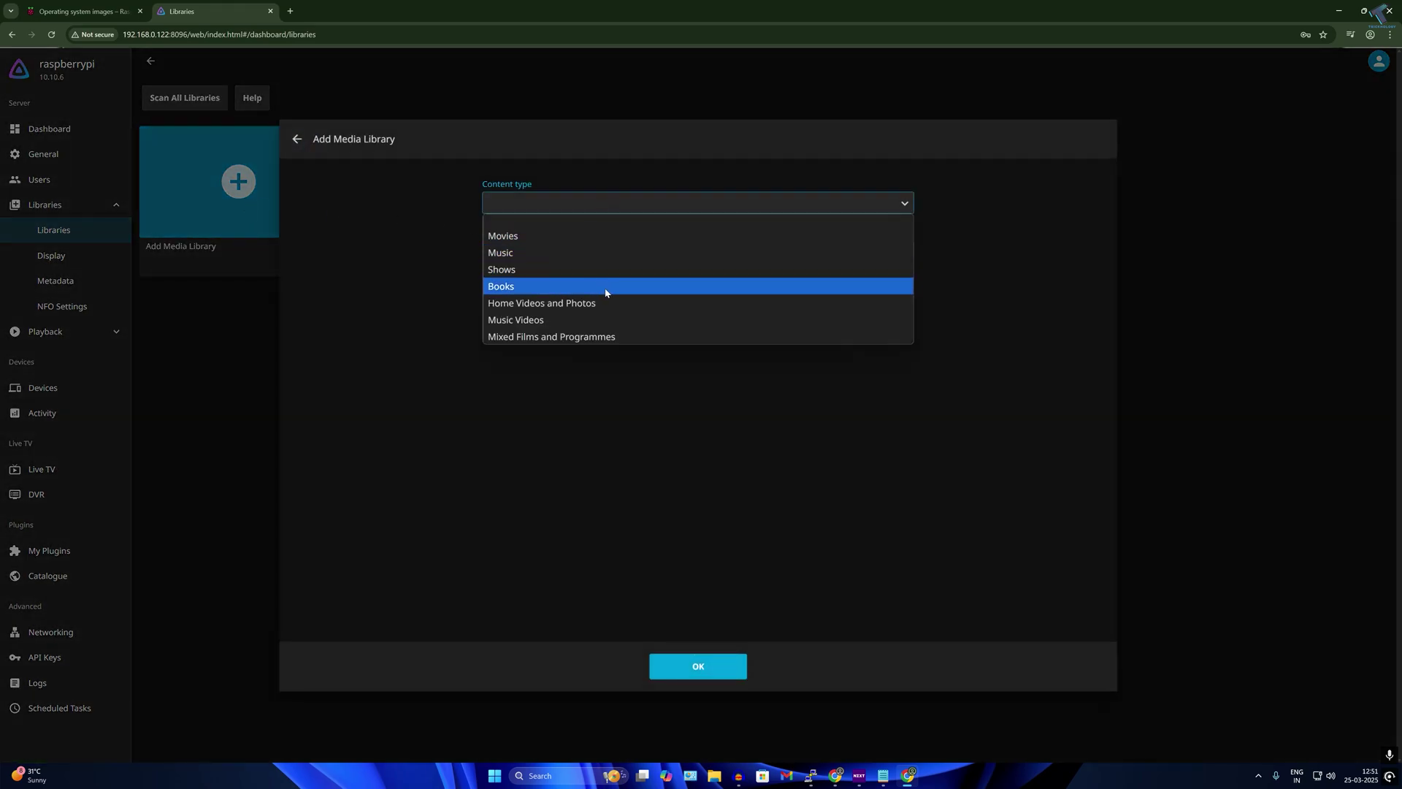
{"action": "left_click", "coordinate": [539, 237]}
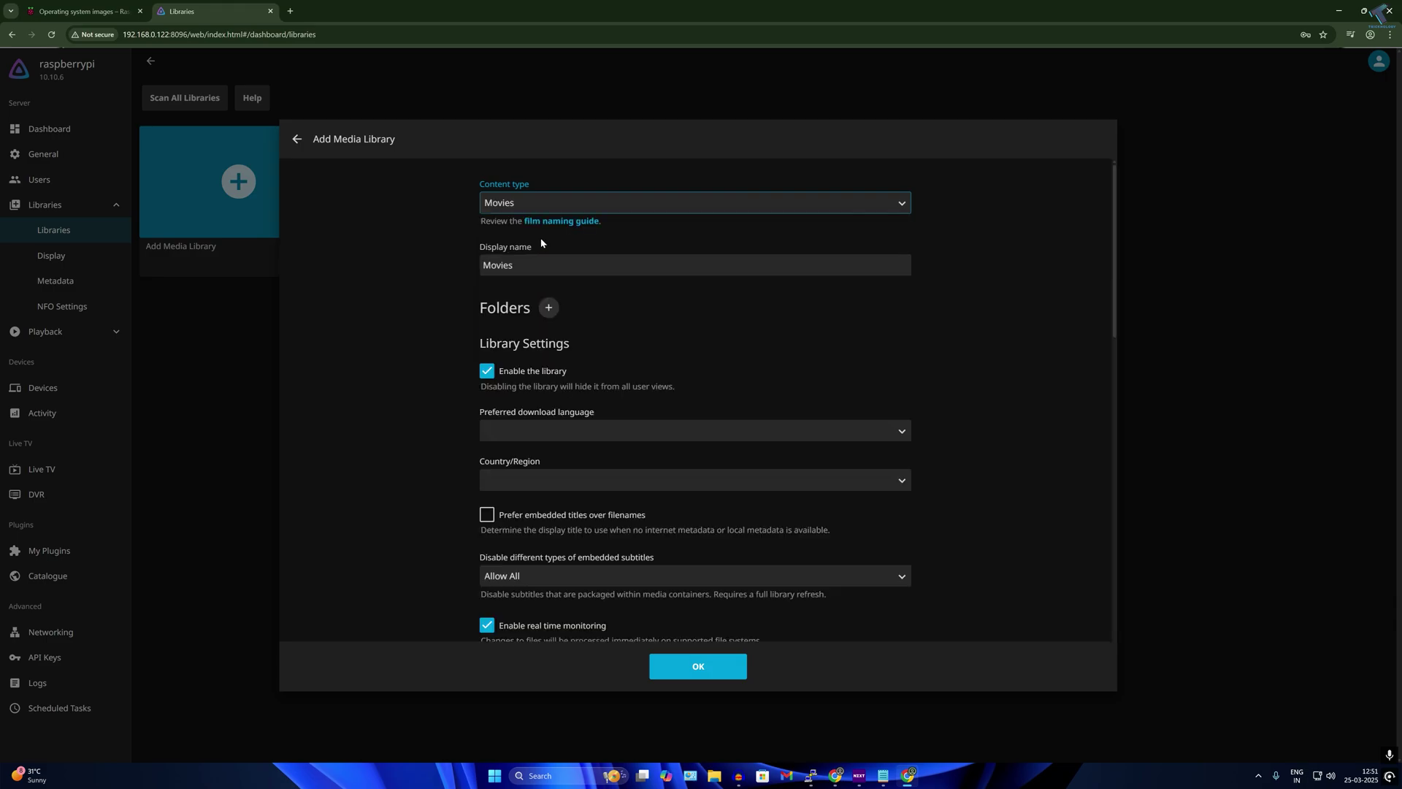
- Add the /media folder to the library and create it
{"action": "scroll", "coordinate": [585, 364], "scroll_direction": "down", "scroll_amount": 1}
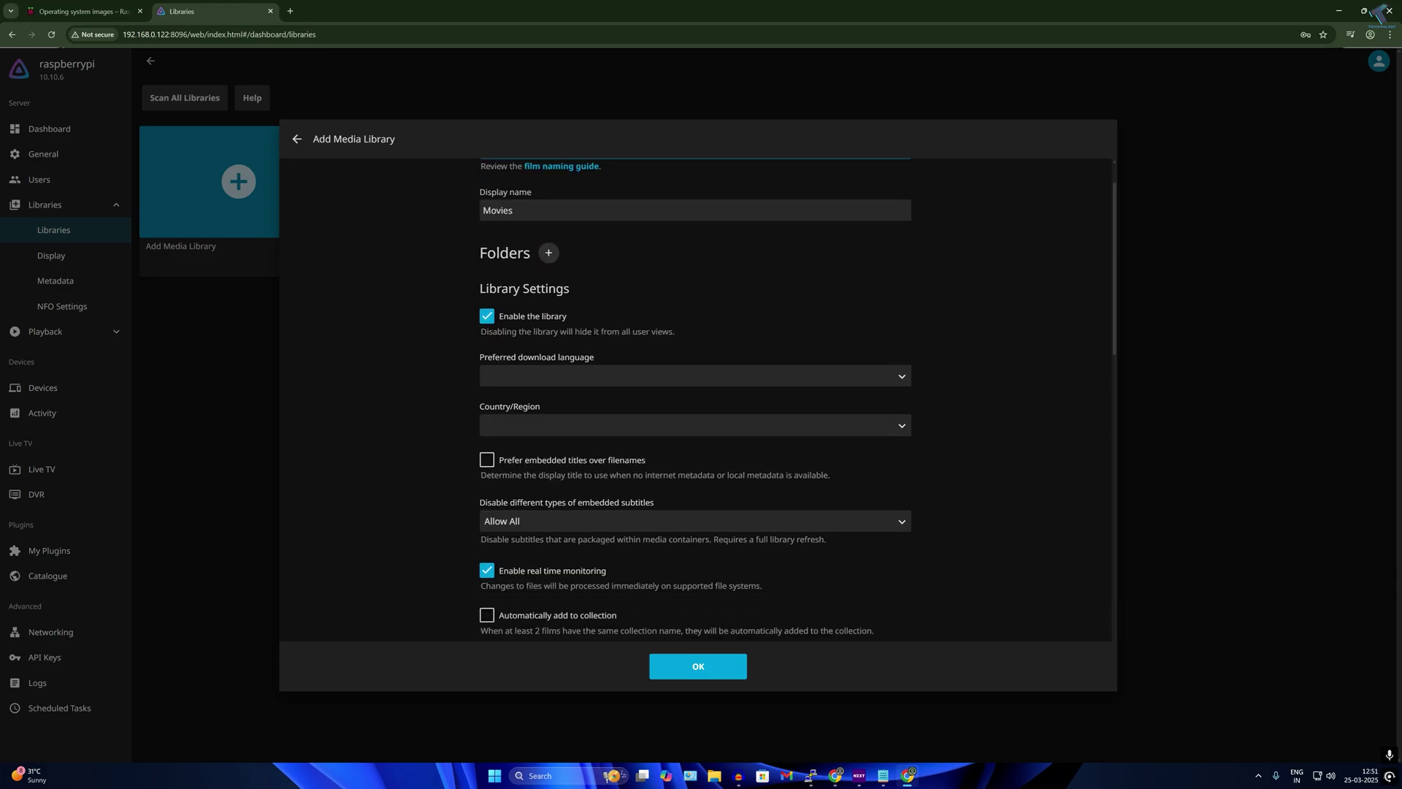
{"action": "double_click", "coordinate": [549, 253]}
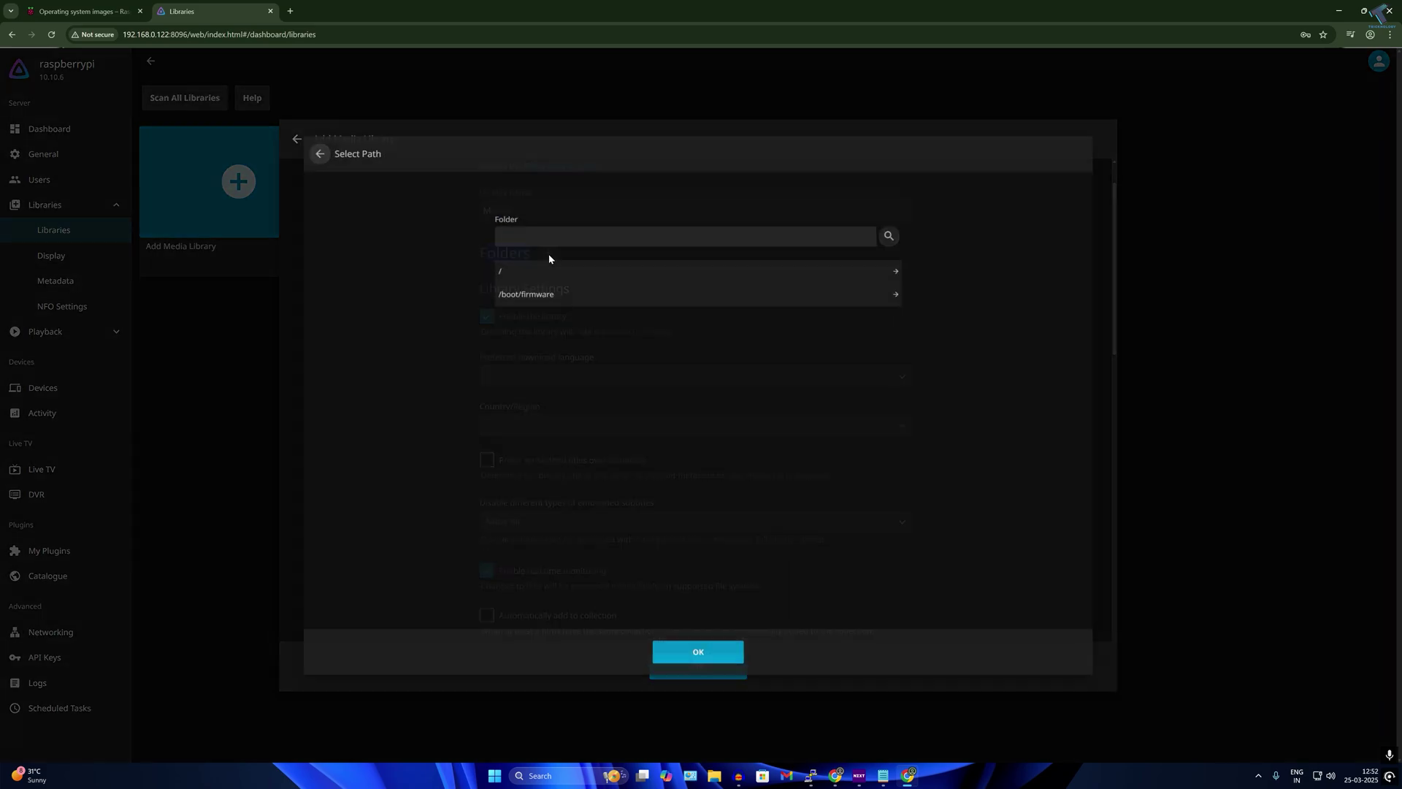
{"action": "left_click", "coordinate": [619, 269]}
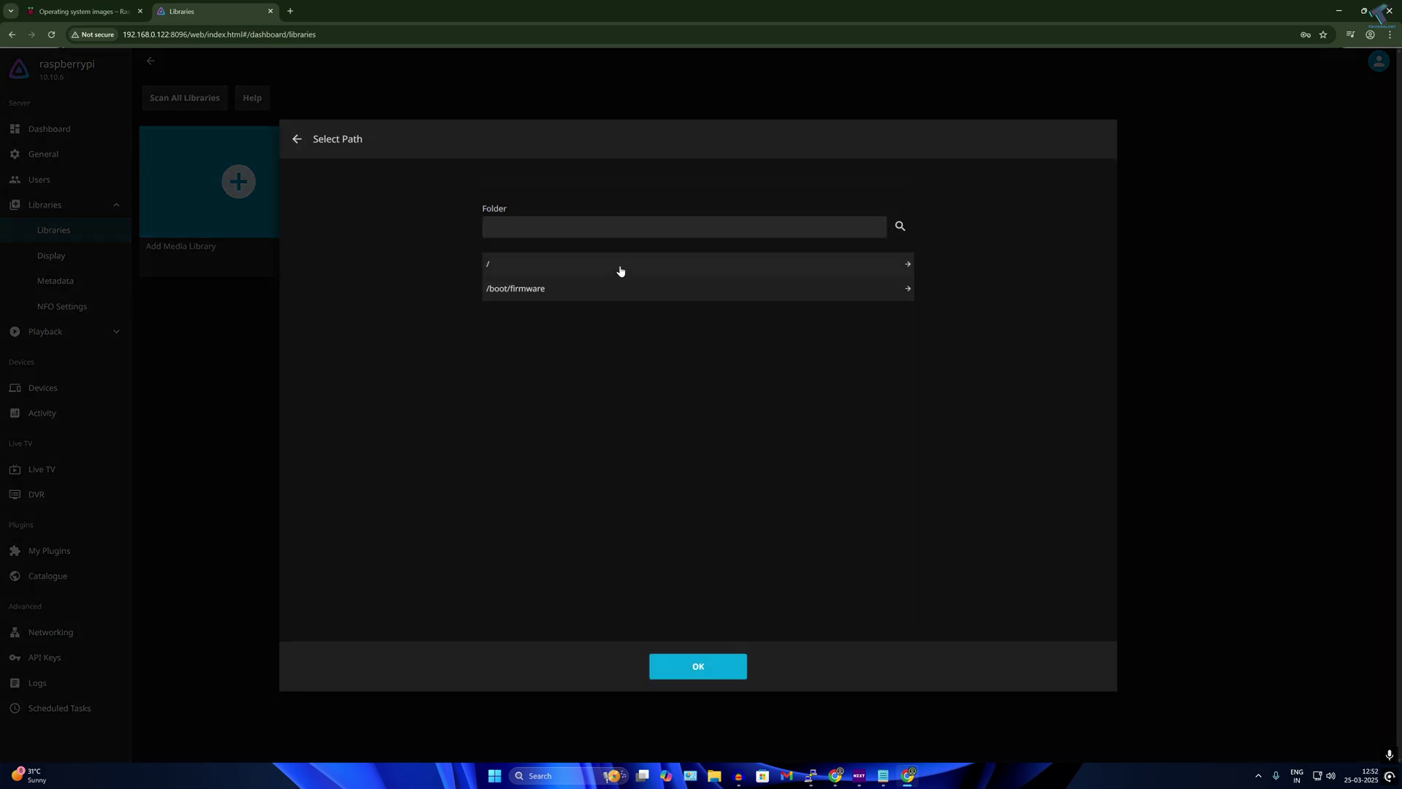
{"action": "scroll", "coordinate": [594, 333], "scroll_direction": "down", "scroll_amount": 3}
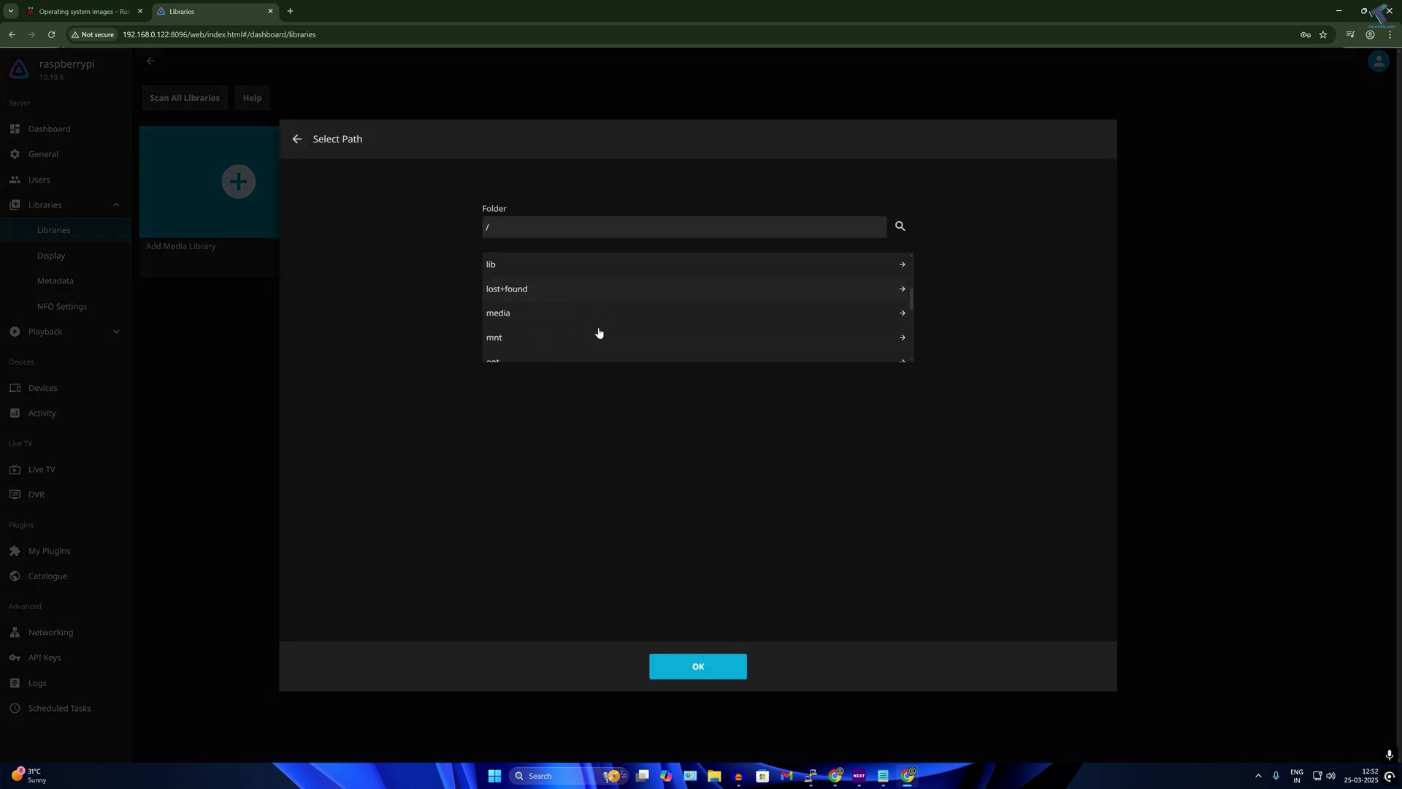
{"action": "left_click", "coordinate": [529, 296]}
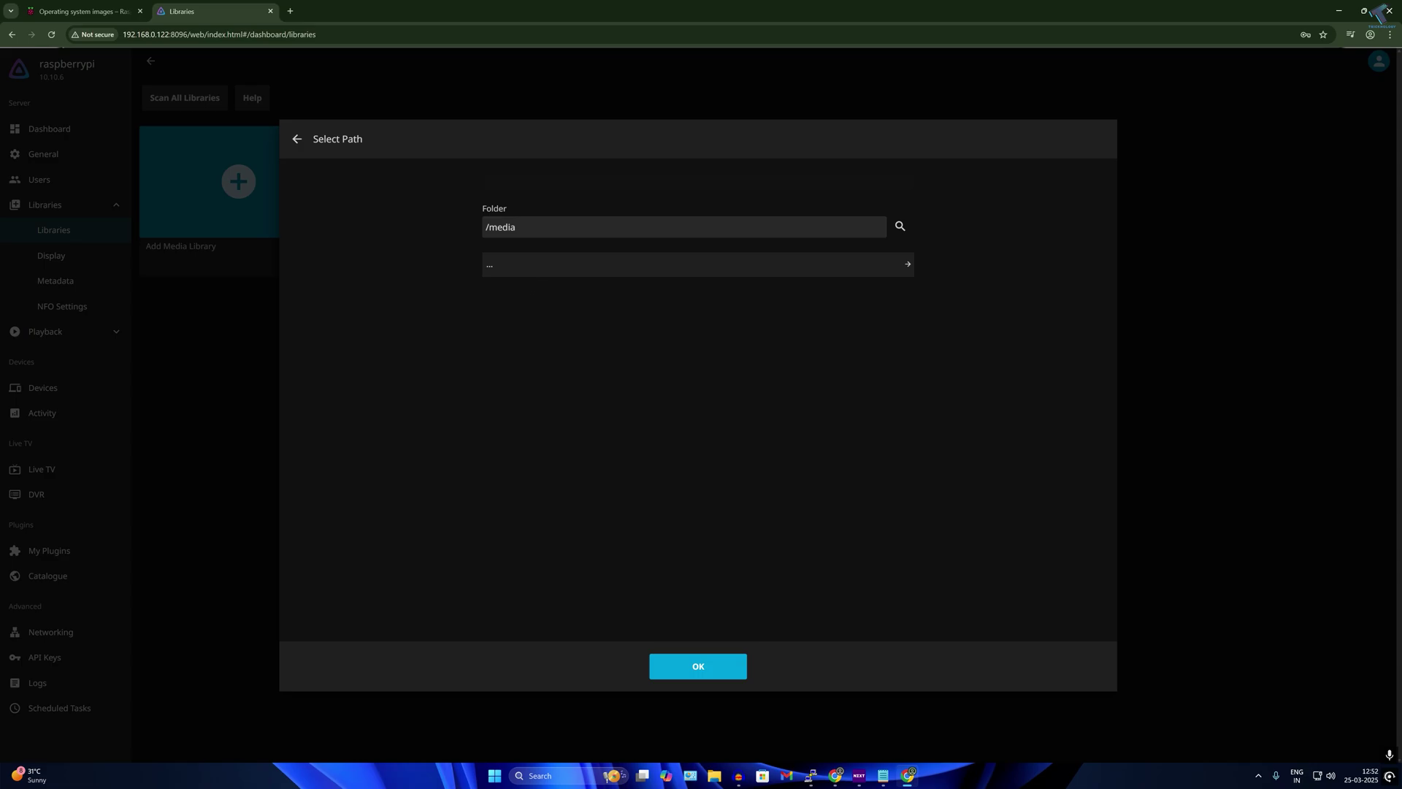
{"action": "left_click", "coordinate": [703, 666]}
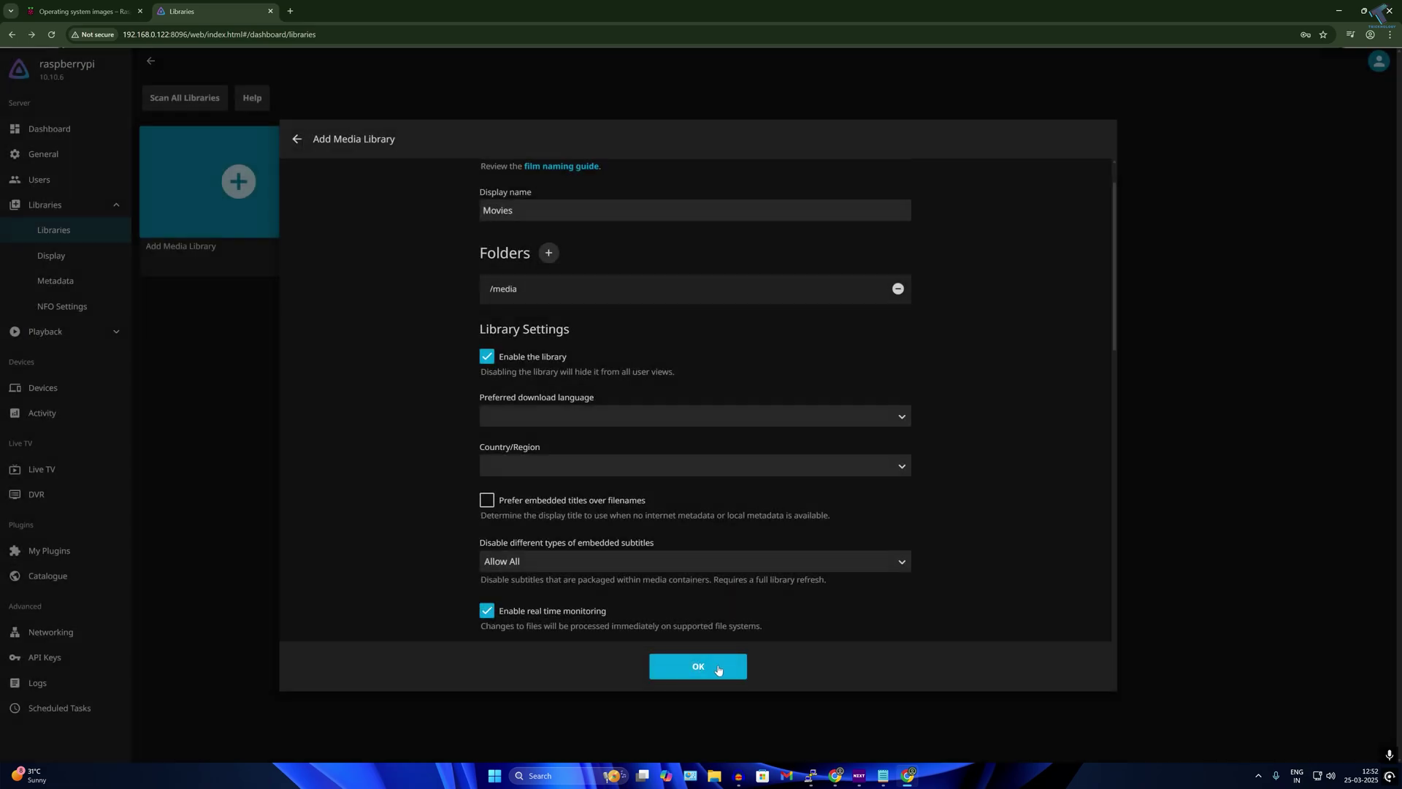
{"action": "left_click", "coordinate": [720, 669]}
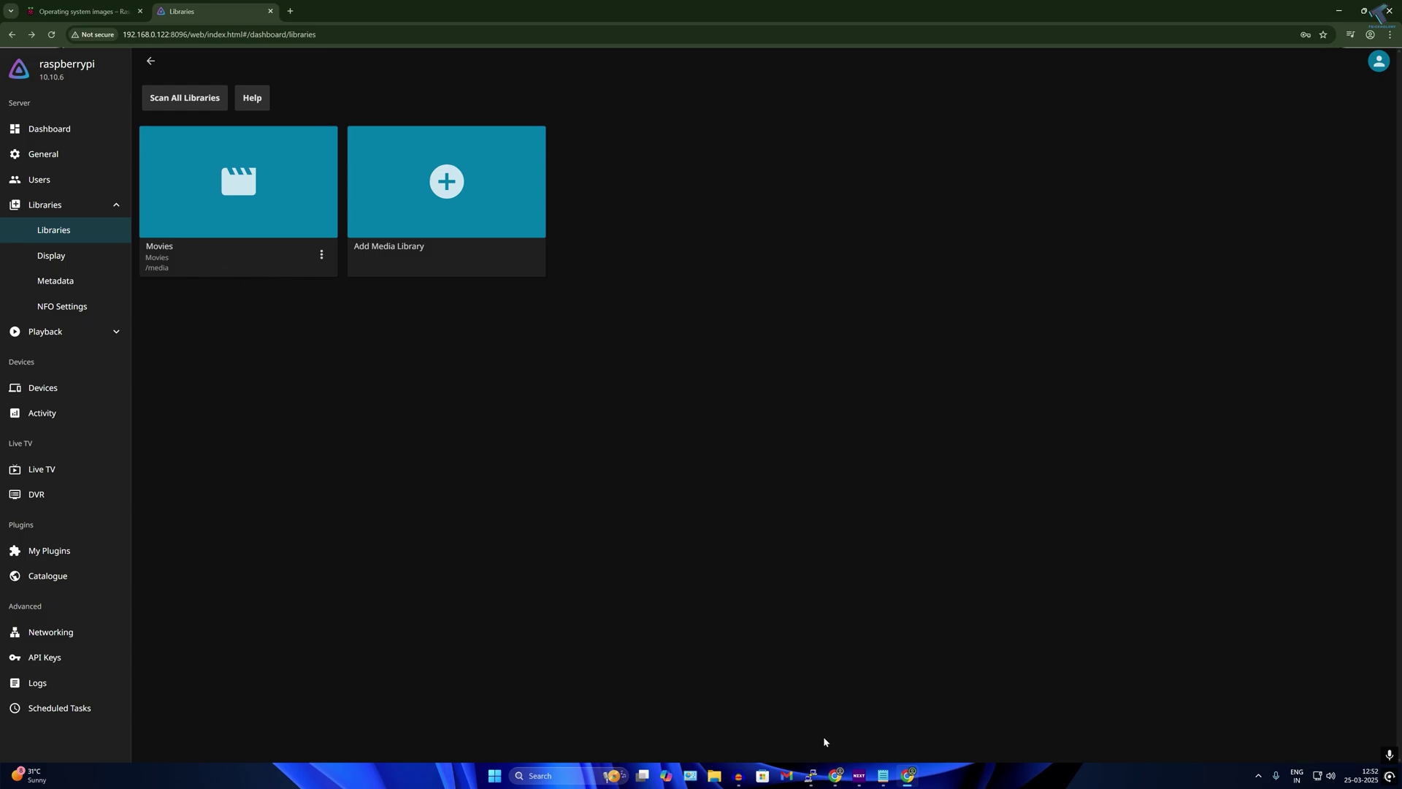
- In the Raspberry Pi PuTTY session, change to the root directory with cd /
{"action": "left_click", "coordinate": [816, 776]}
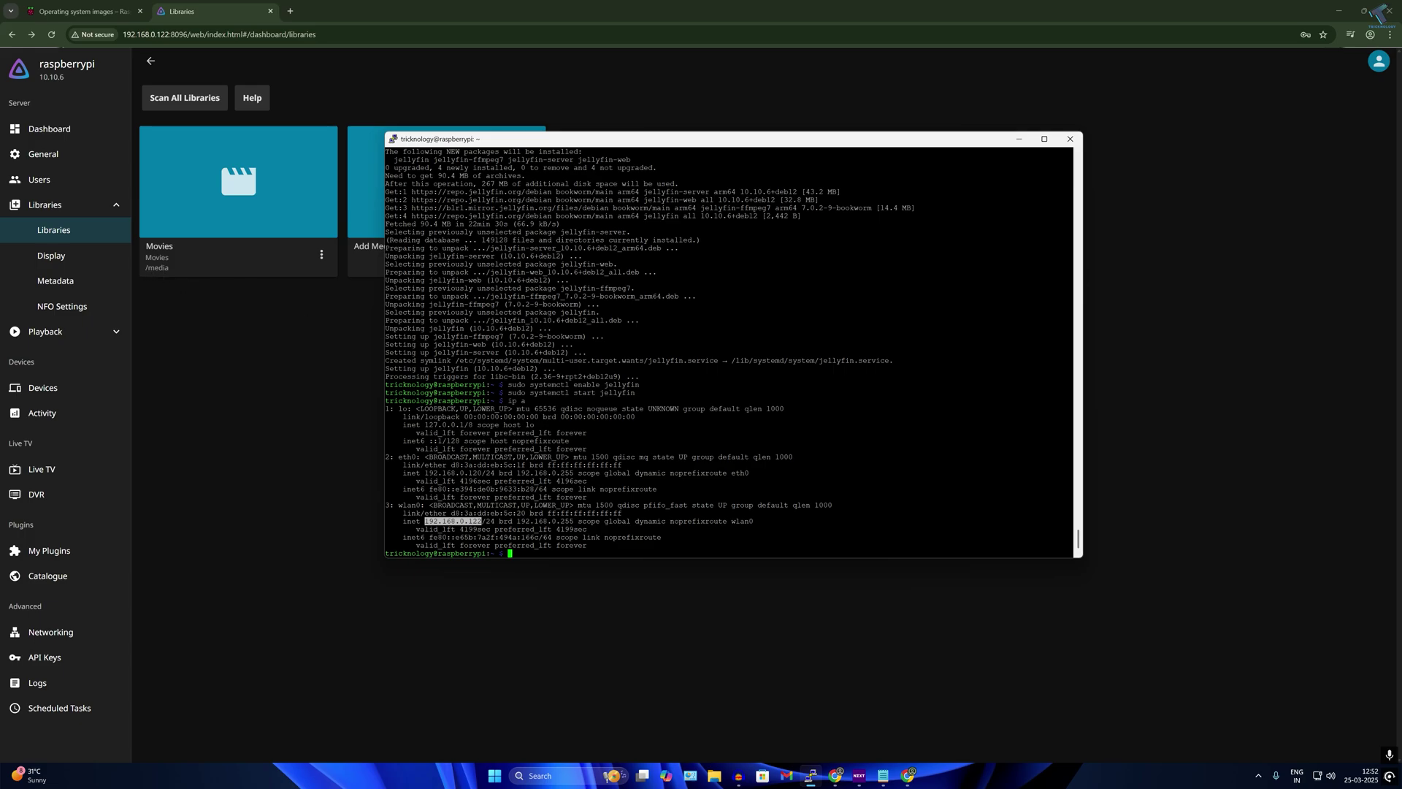
{"action": "type", "text": "cd "}
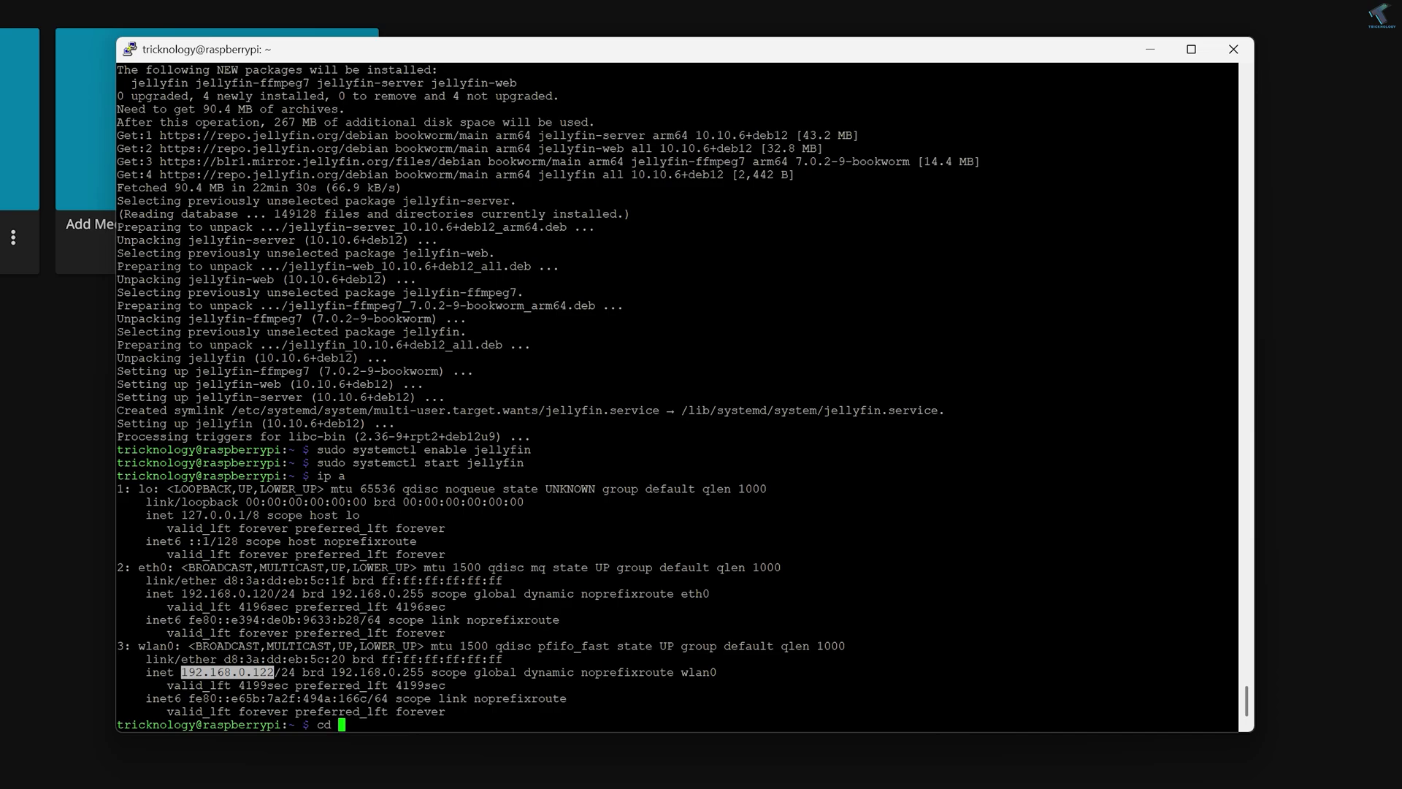
{"action": "type", "text": "/"}
{"action": "key", "text": "Return"}
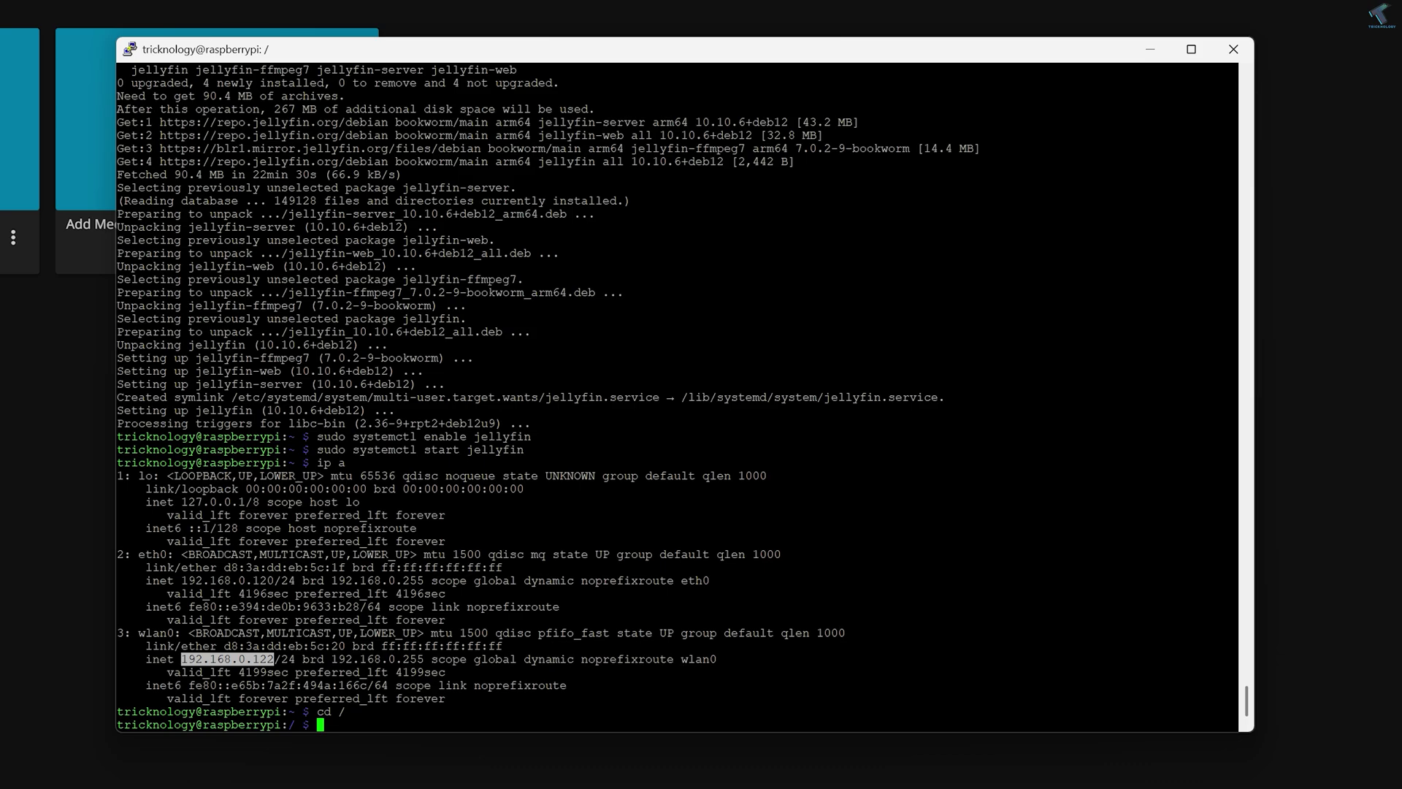
- Enter 'sudo chmod -R 777 /media/' at the prompt without running it yet
{"action": "type", "text": "sudo chmod-"}
{"action": "key", "text": "BackSpace"}
{"action": "type", "text": "-RE"}
{"action": "key", "text": "BackSpace"}
{"action": "type", "text": "777 /media/"}
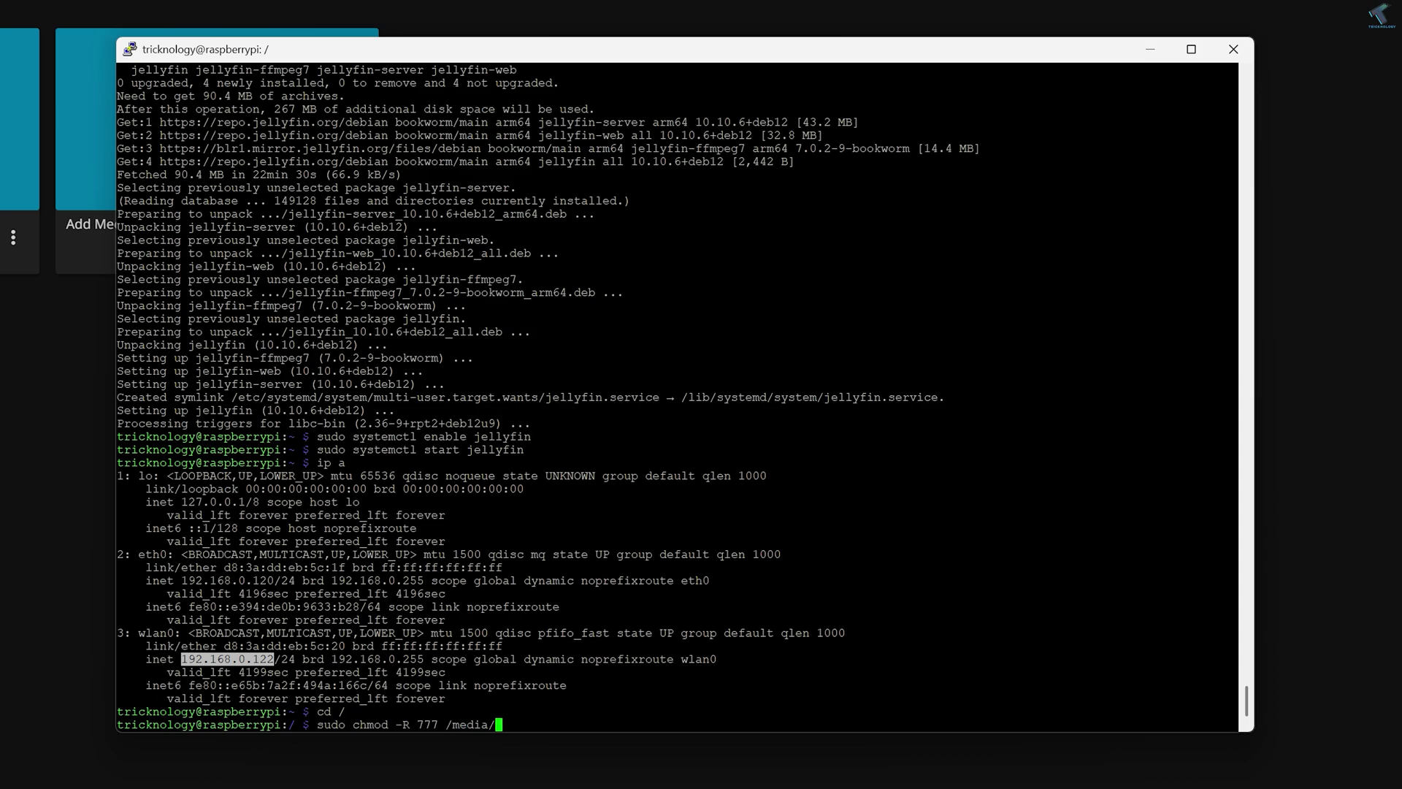
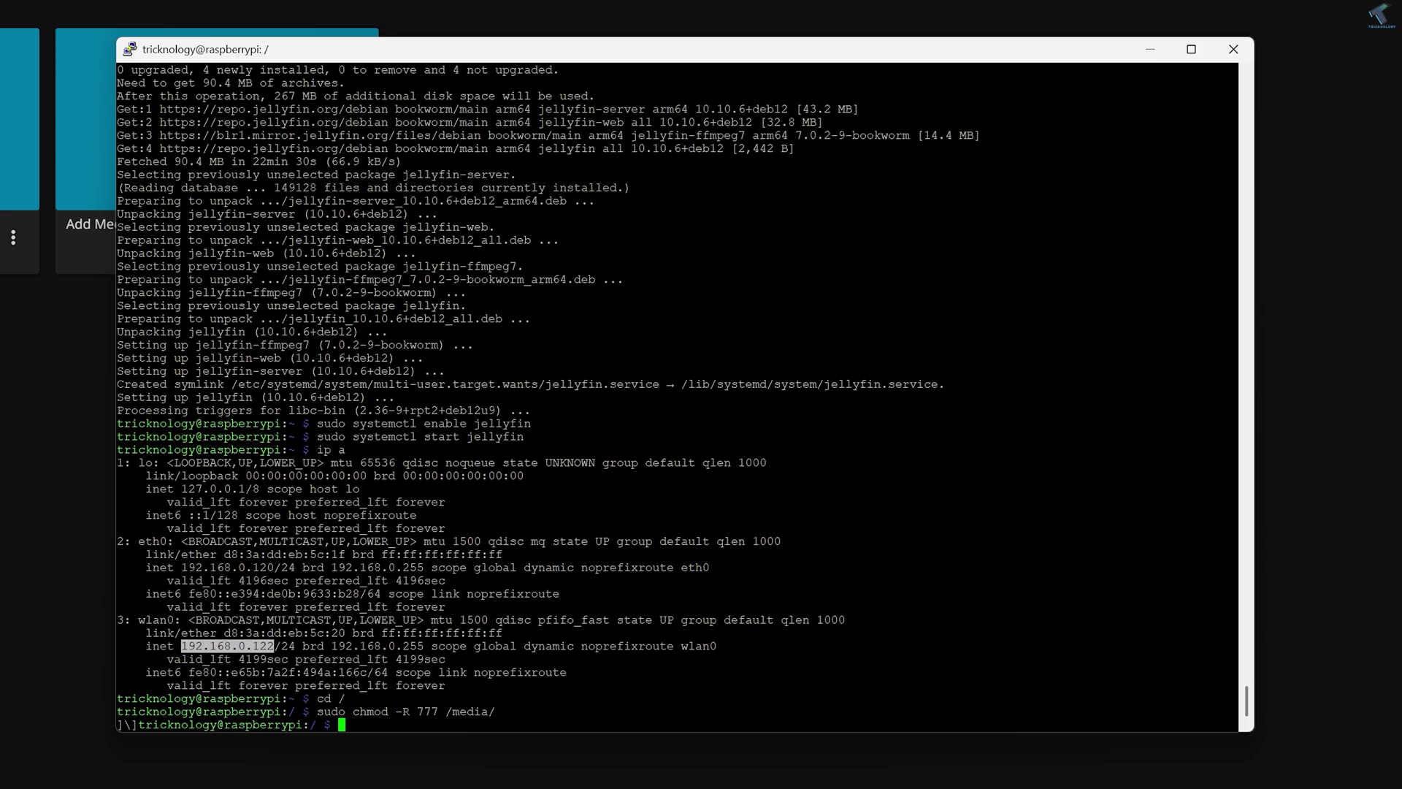
- Get a fresh empty prompt line in the SSH terminal after the Jellyfin setup commands
{"action": "key", "text": "Return"}
{"action": "key", "text": "Return"}
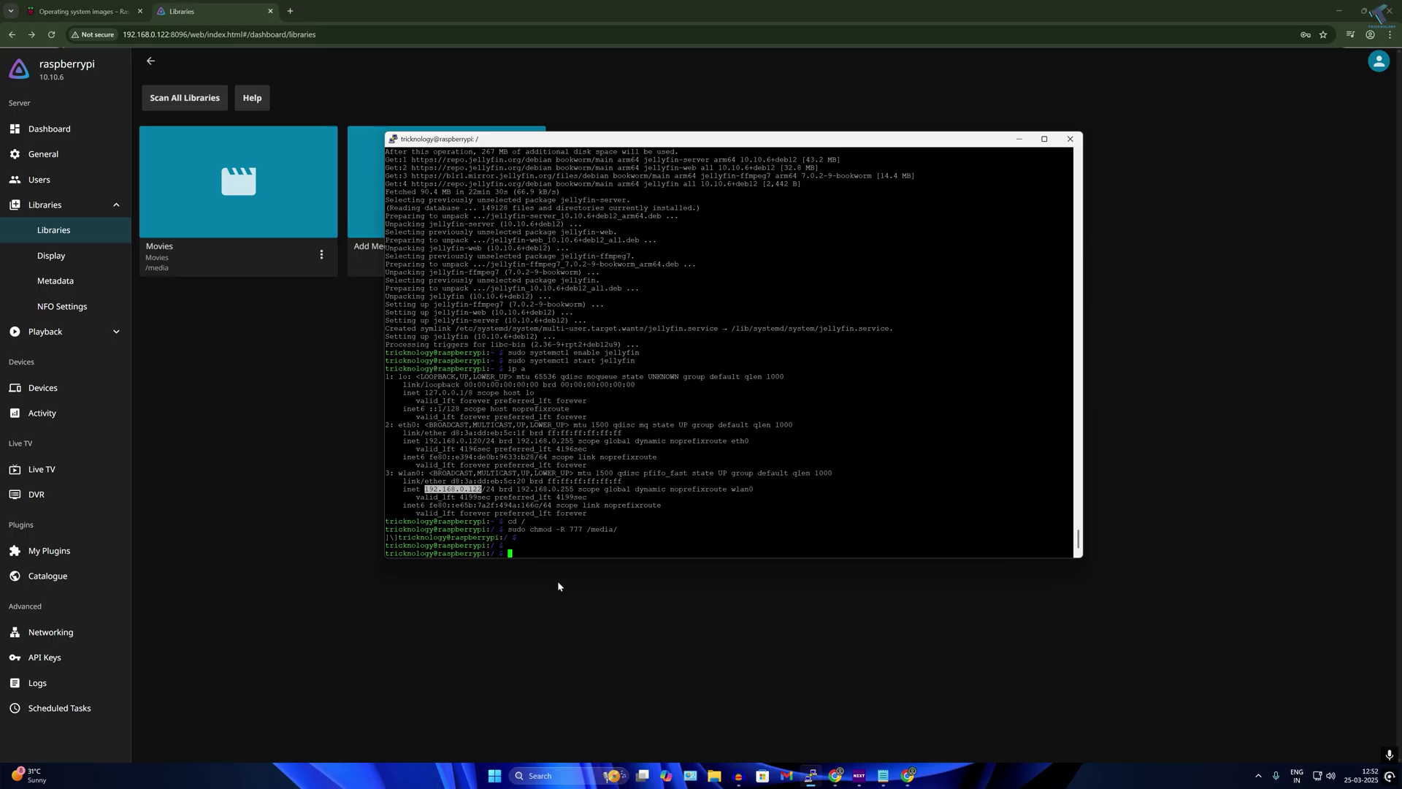
- Launch FileZilla from the Start search and move its window further right
{"action": "left_click", "coordinate": [494, 778]}
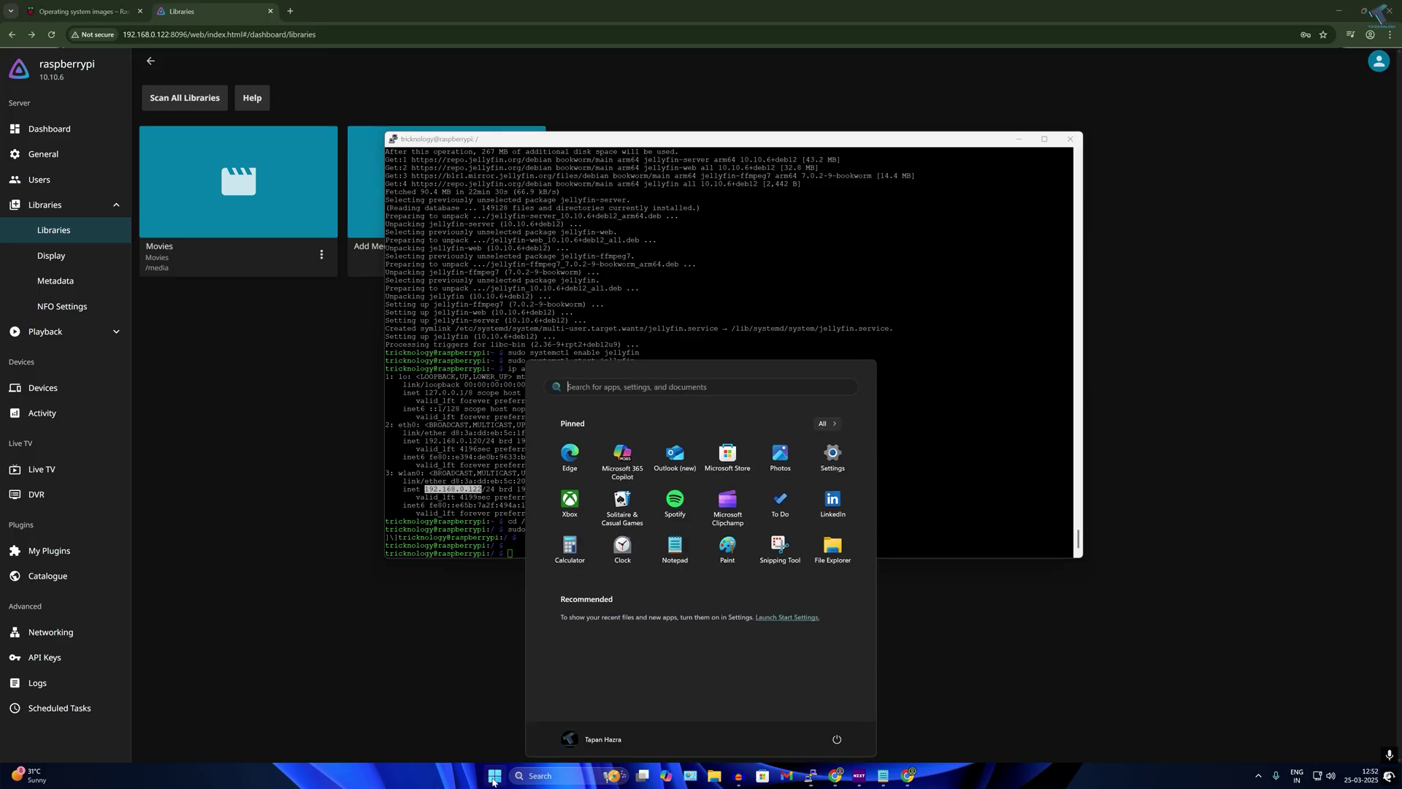
{"action": "type", "text": "filezilla"}
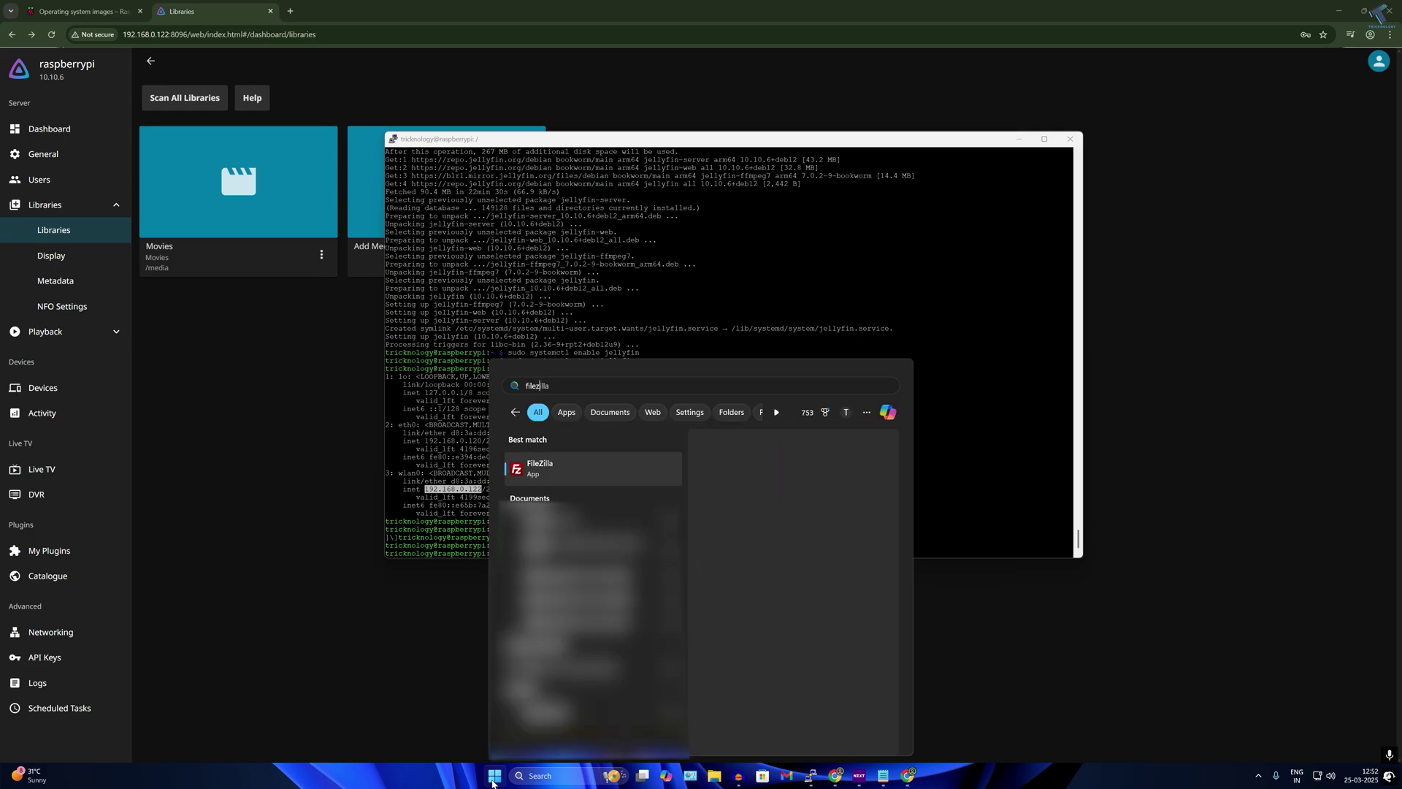
{"action": "key", "text": "Return"}
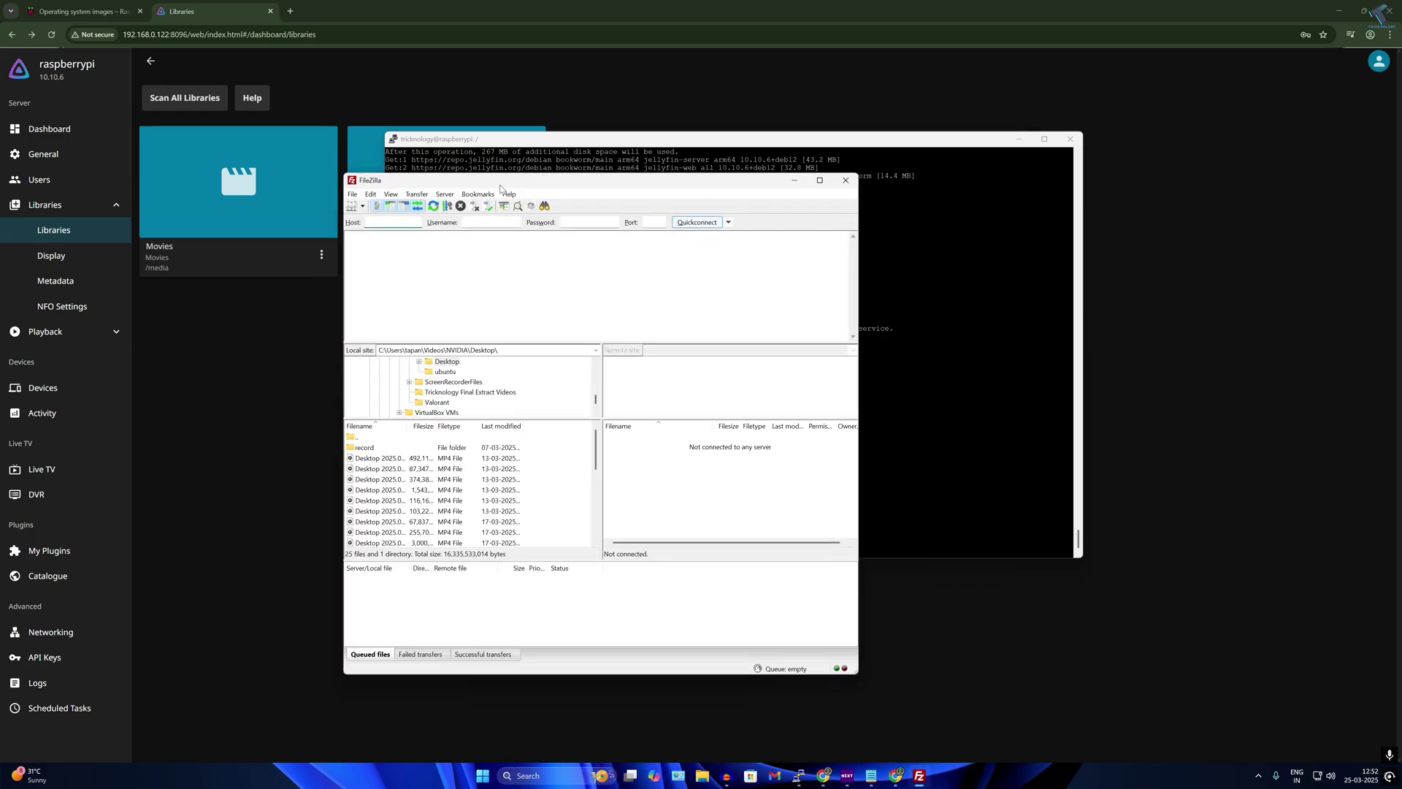
{"action": "left_click_drag", "start_coordinate": [534, 188], "coordinate": [603, 186]}
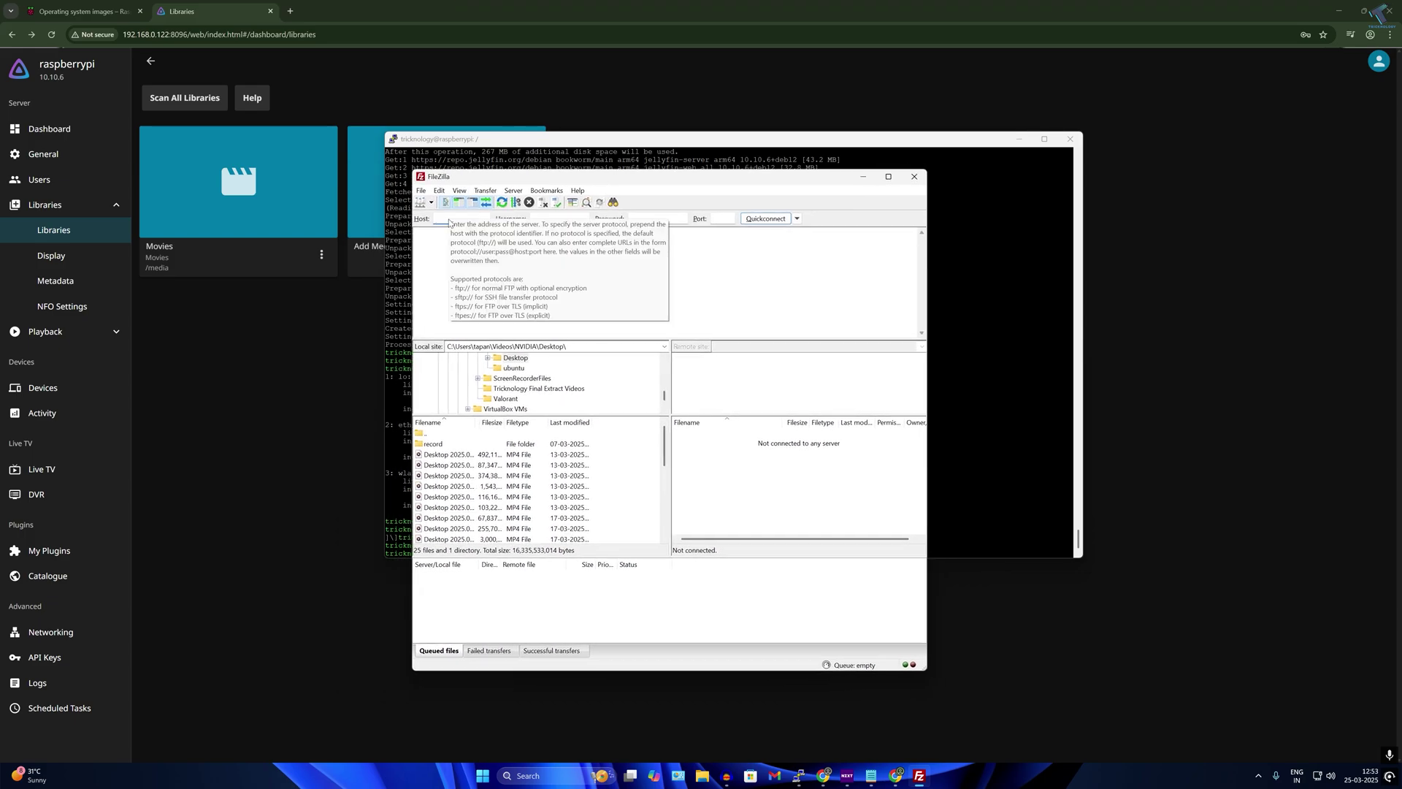
- Enter the Pi's host 192.168.0.122, username, password and port, then try connecting
{"action": "type", "text": "192.168.0.122"}
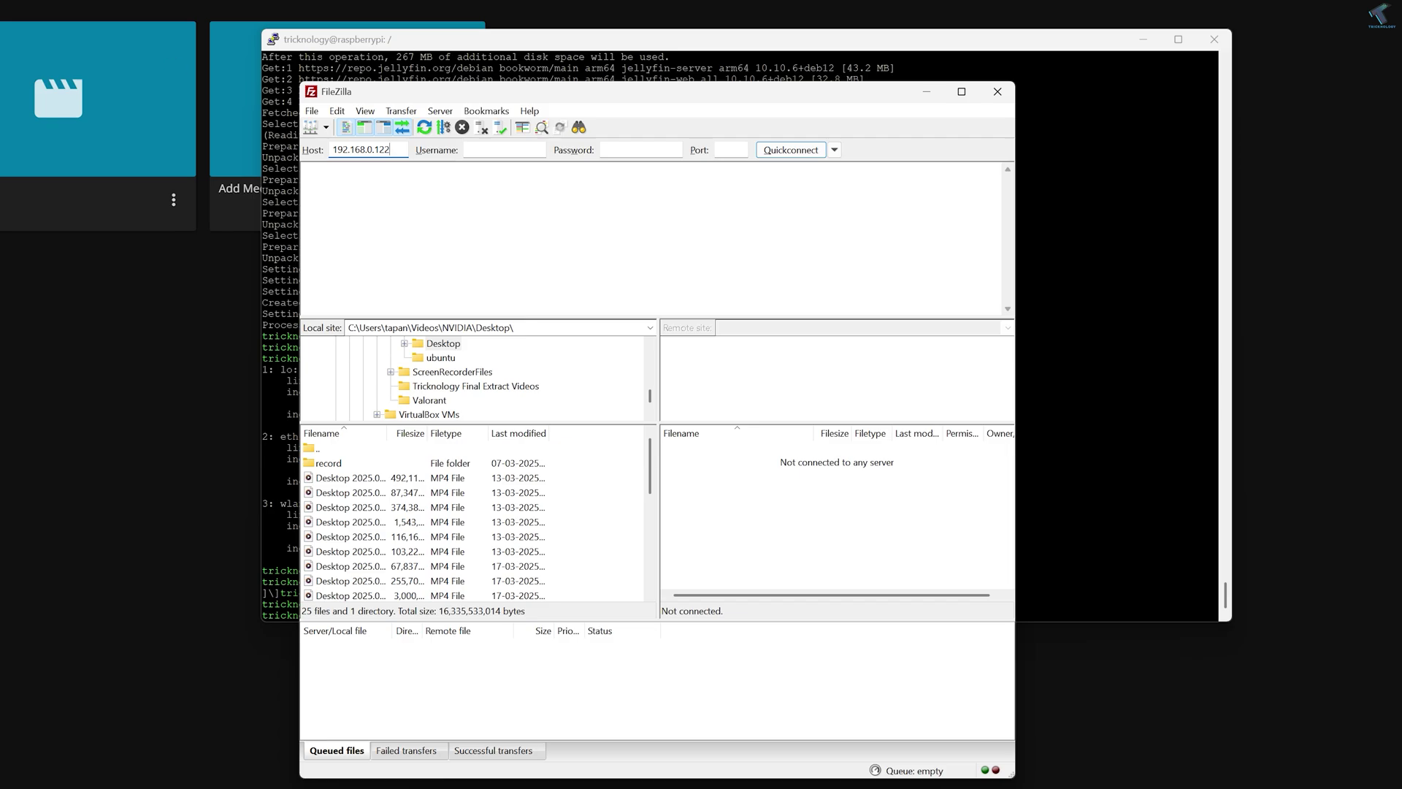
{"action": "left_click", "coordinate": [504, 149]}
{"action": "left_click", "coordinate": [676, 150]}
{"action": "type", "text": "•••"}
{"action": "left_click_drag", "start_coordinate": [570, 99], "coordinate": [638, 101]}
{"action": "key", "text": "Tab"}
{"action": "type", "text": "2"}
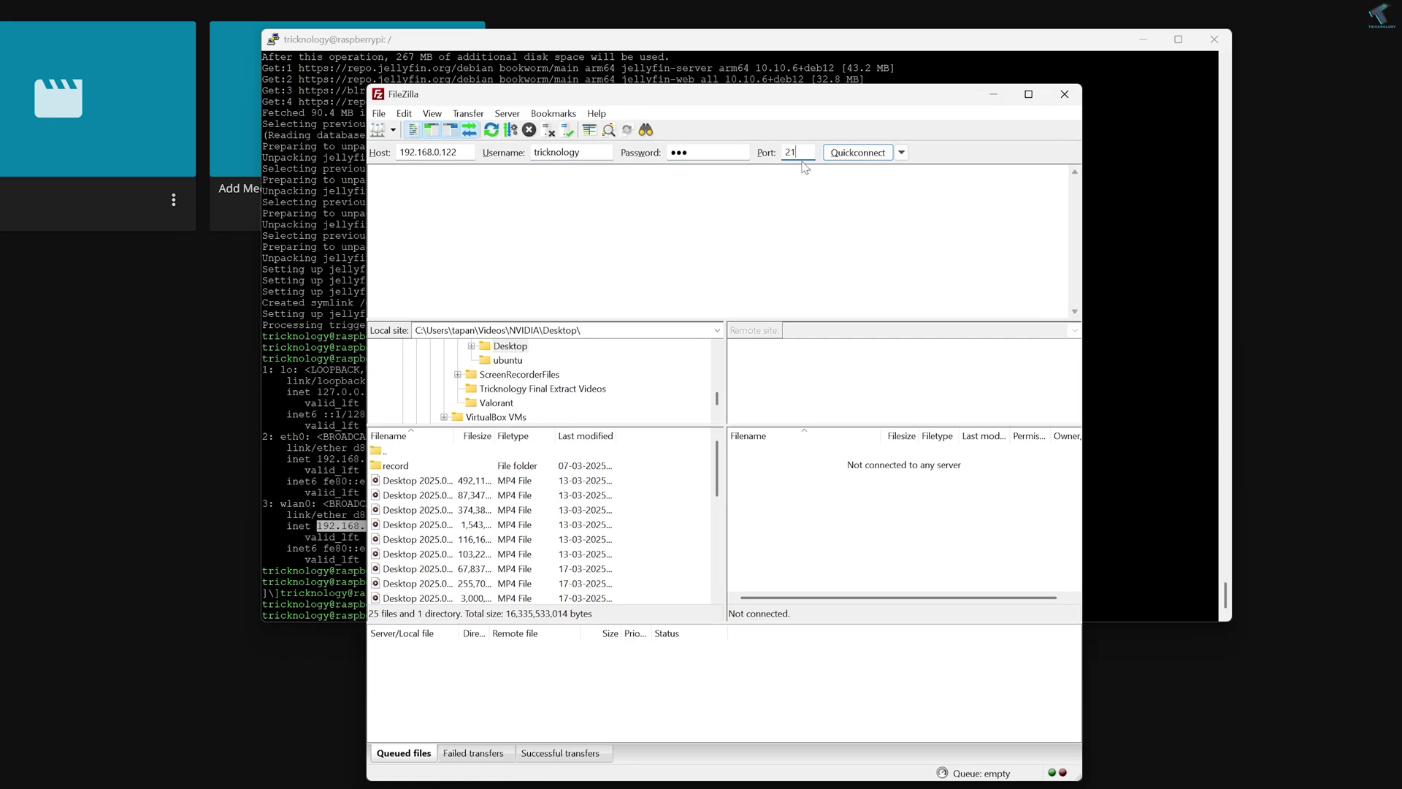
{"action": "left_click", "coordinate": [852, 154]}
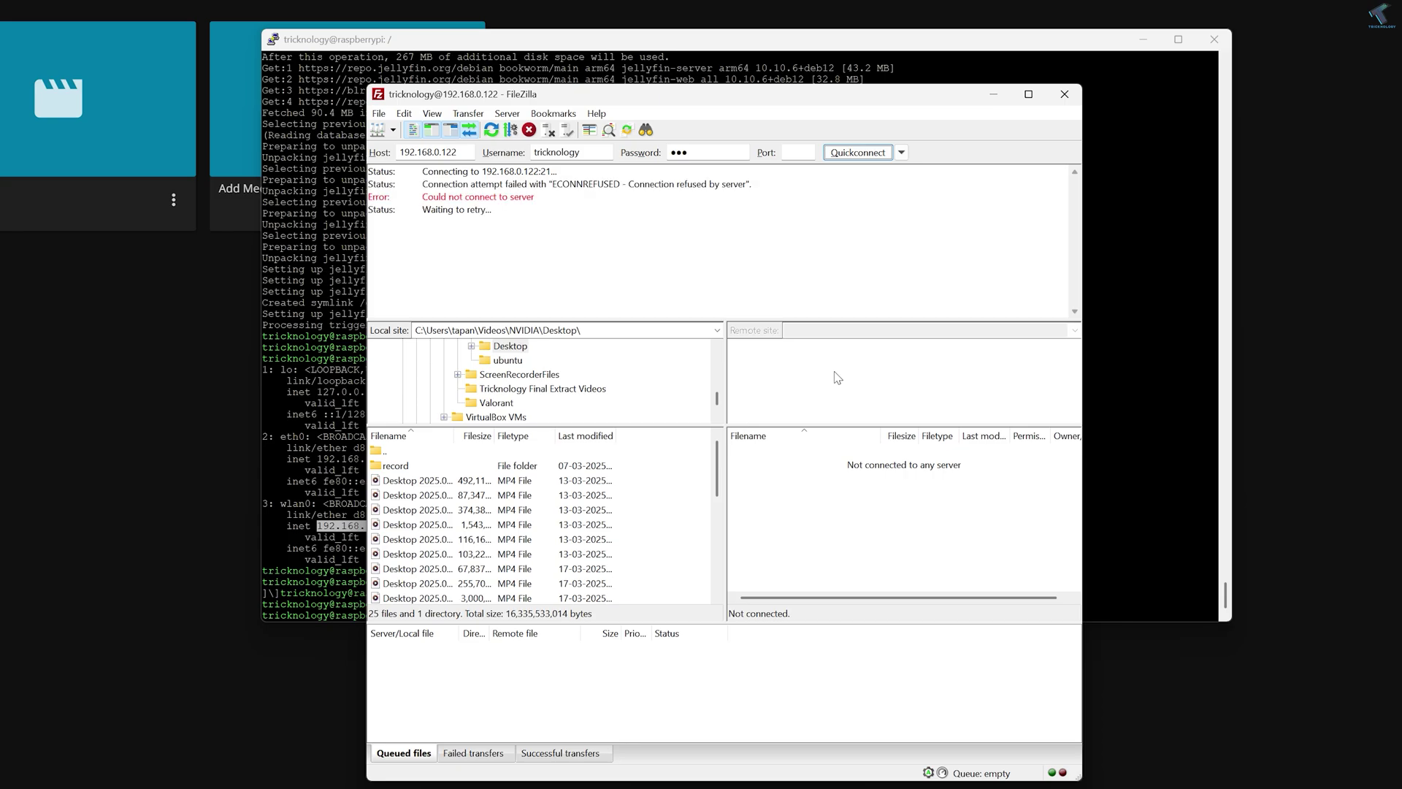
- Reconnect to the Pi over SFTP and accept opening the connection in a new tab
{"action": "left_click", "coordinate": [799, 152]}
{"action": "left_click", "coordinate": [858, 152]}
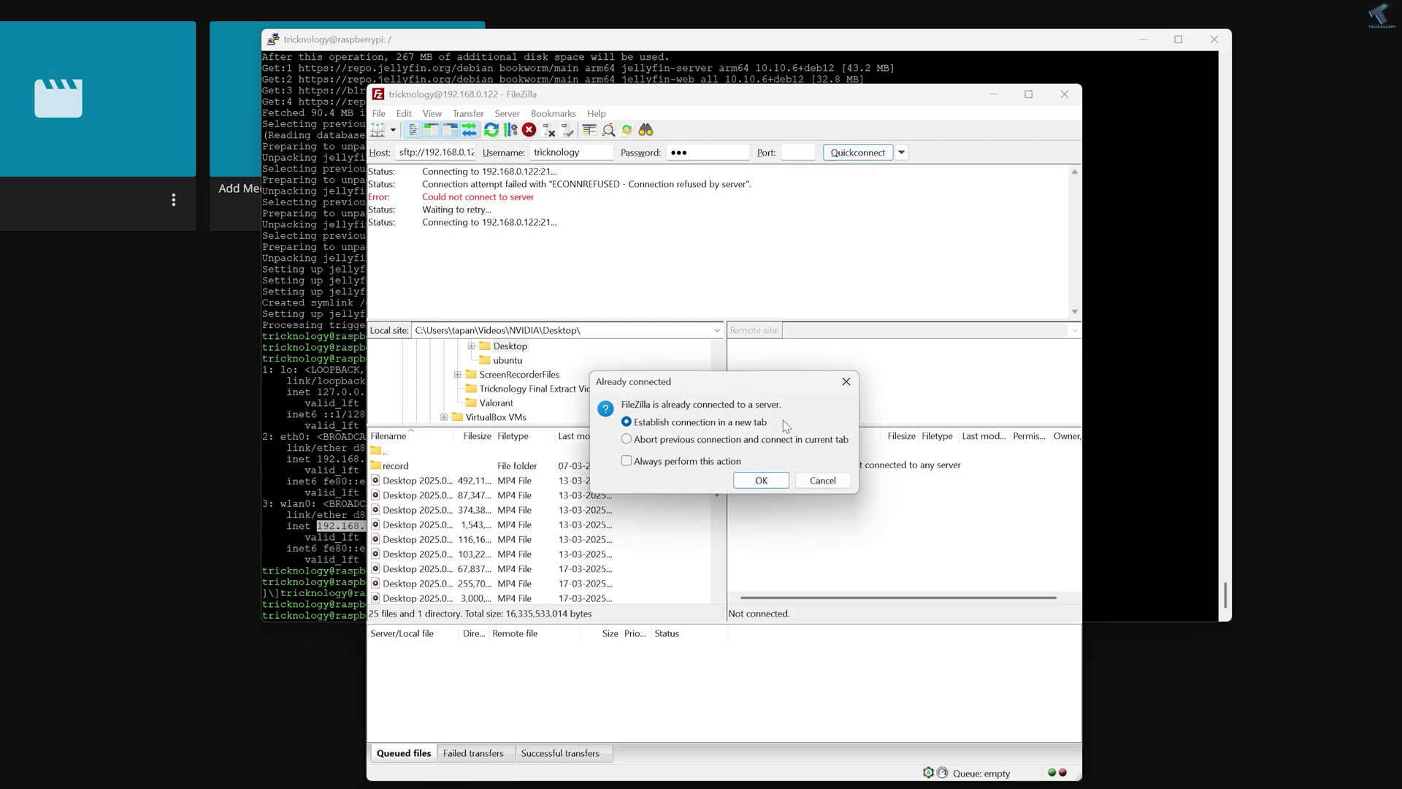
{"action": "left_click", "coordinate": [761, 479]}
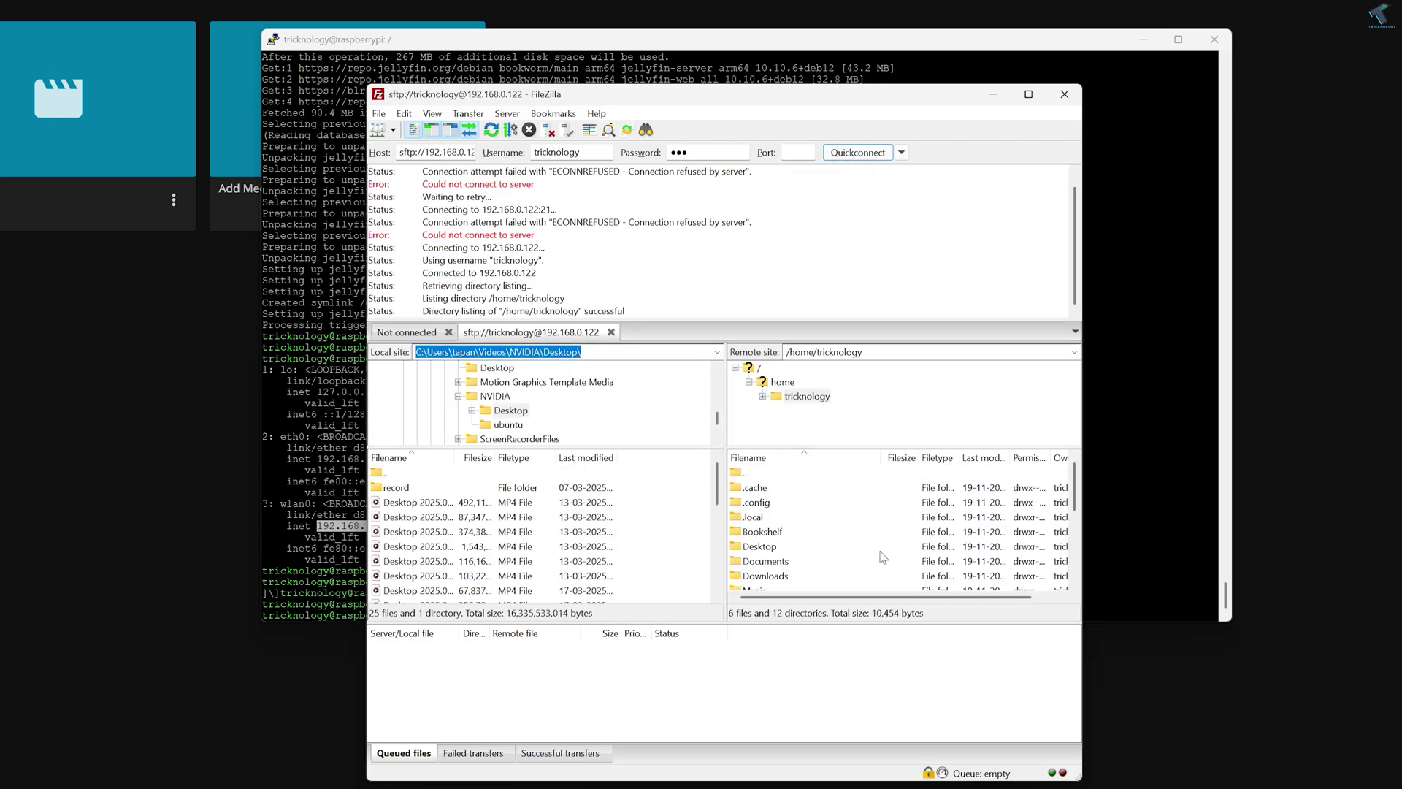
- Navigate the remote pane from the home folder up to root and into /media
{"action": "scroll", "coordinate": [838, 523], "scroll_direction": "down", "scroll_amount": 4}
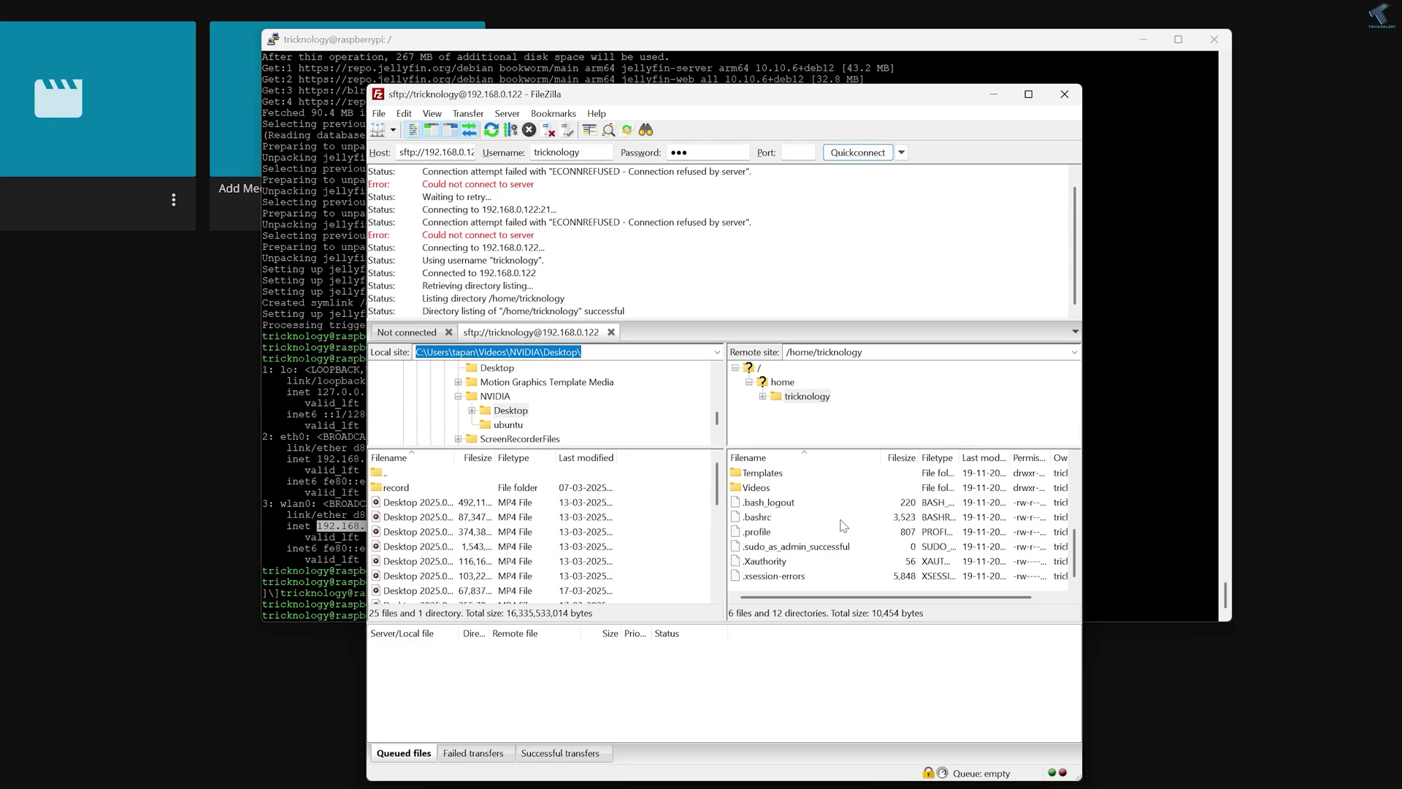
{"action": "scroll", "coordinate": [839, 523], "scroll_direction": "up", "scroll_amount": 4}
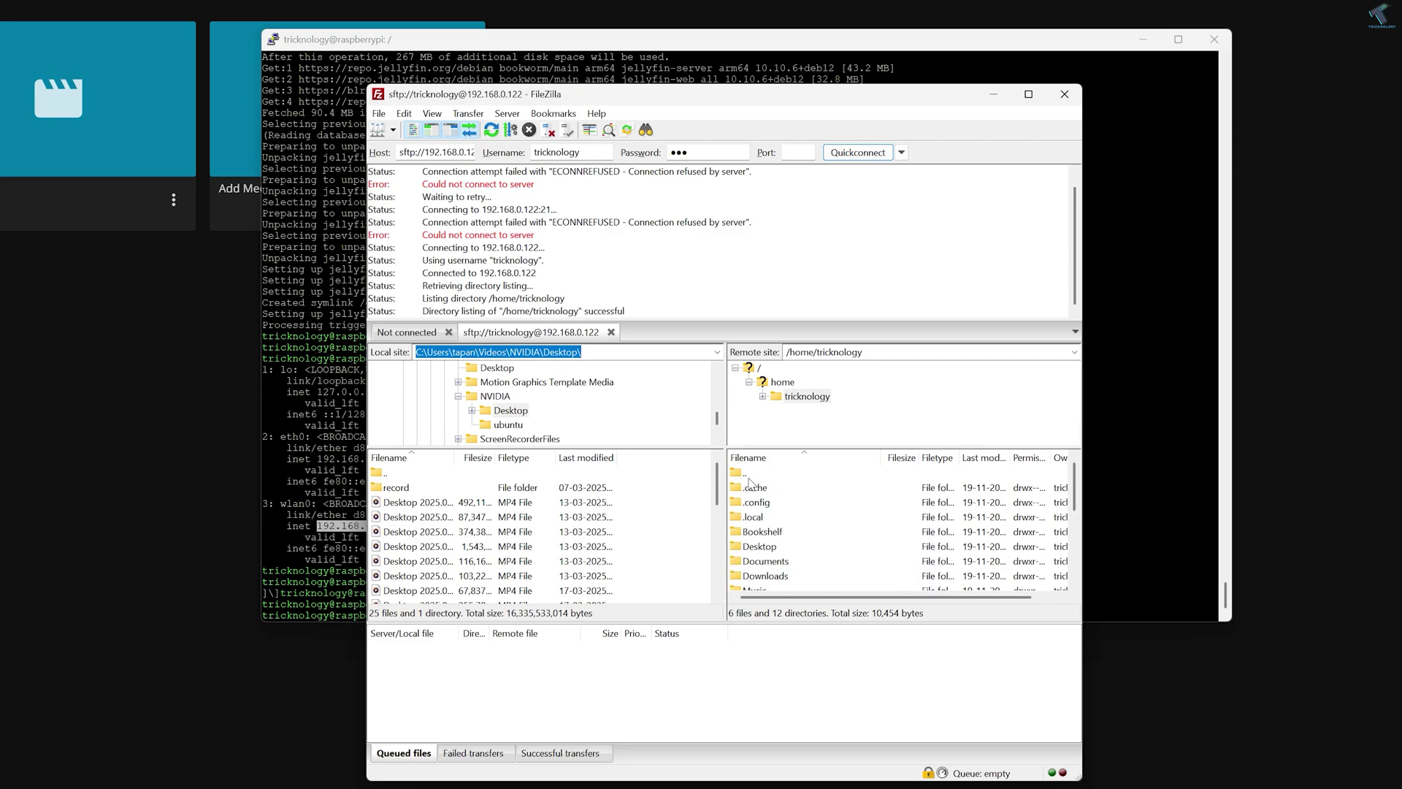
{"action": "double_click", "coordinate": [750, 478]}
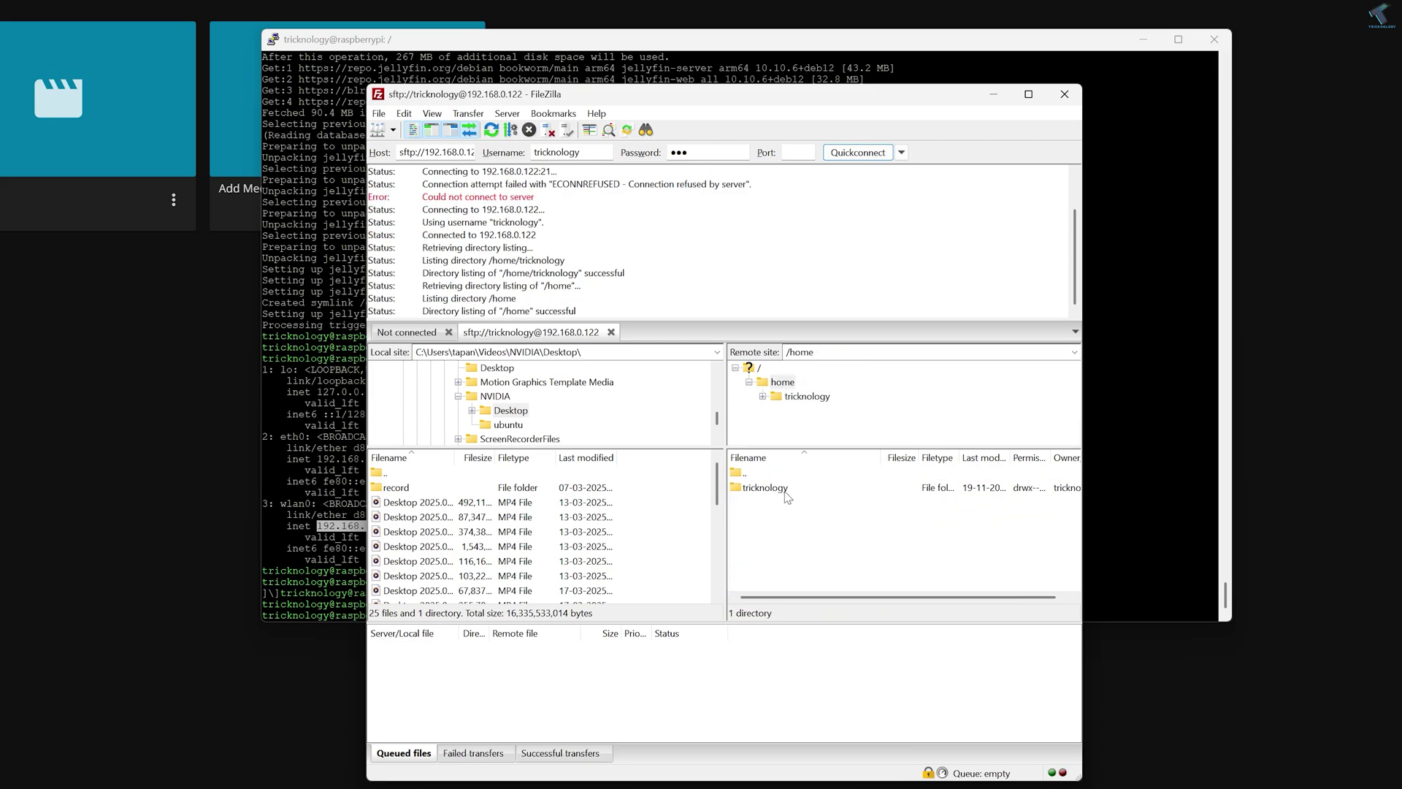
{"action": "double_click", "coordinate": [747, 472]}
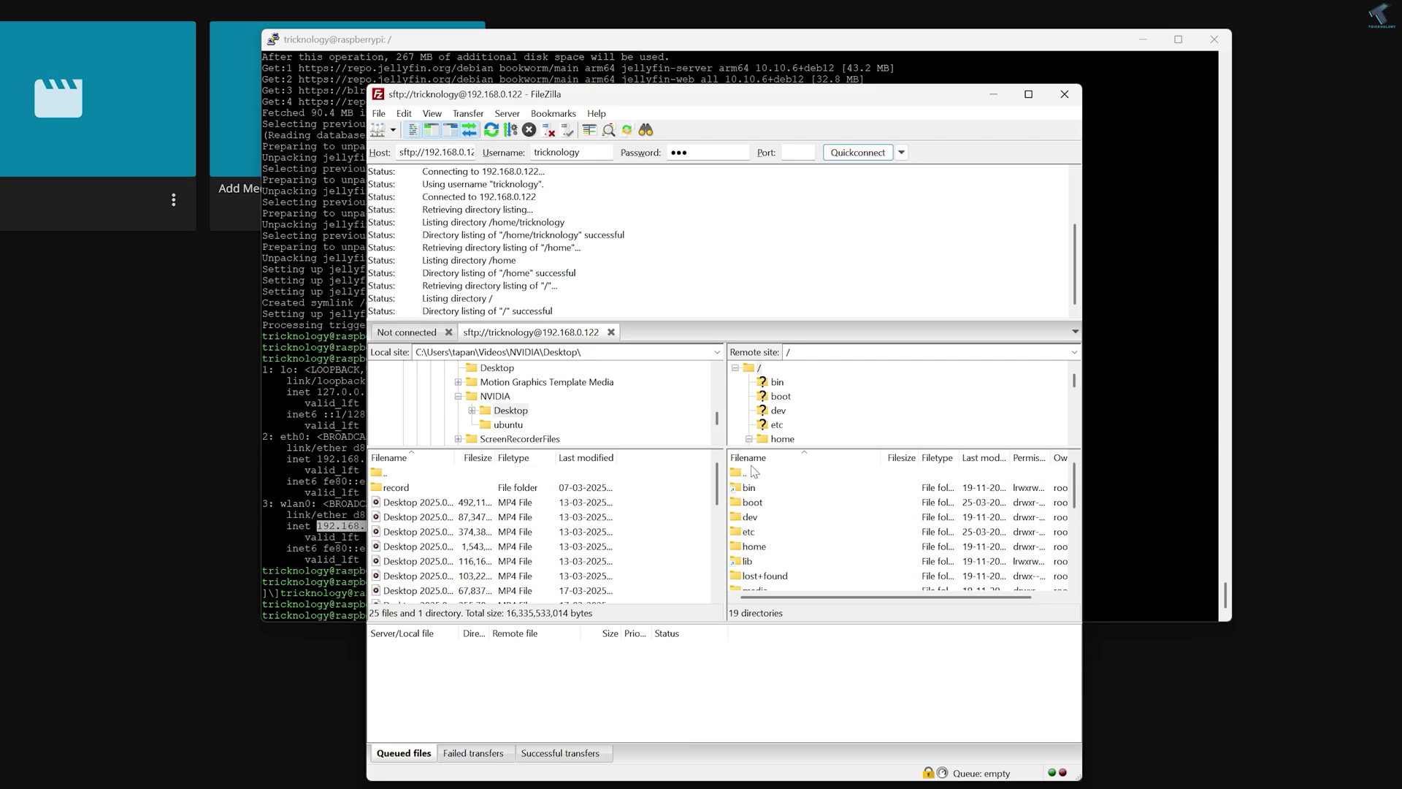
{"action": "scroll", "coordinate": [800, 536], "scroll_direction": "down", "scroll_amount": 2}
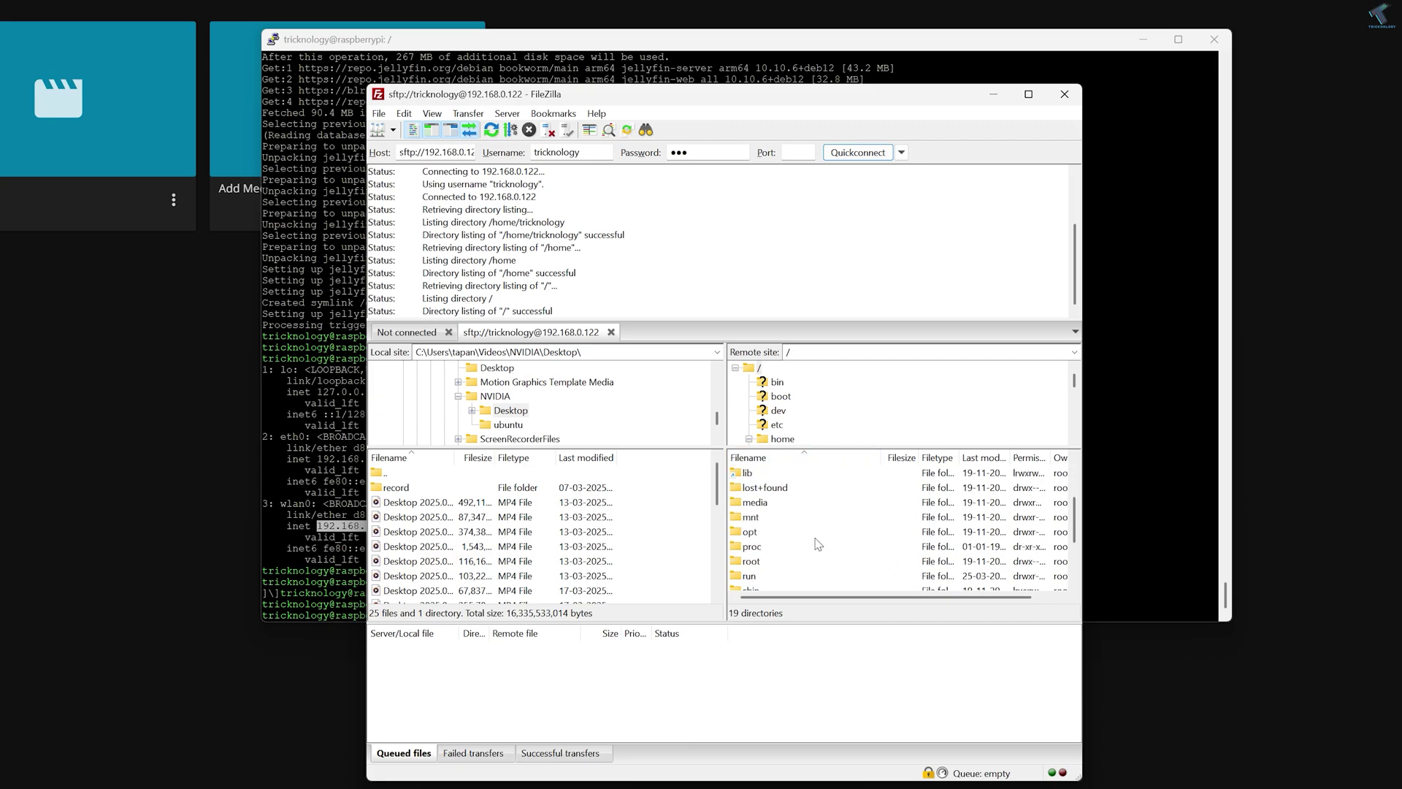
{"action": "double_click", "coordinate": [762, 505]}
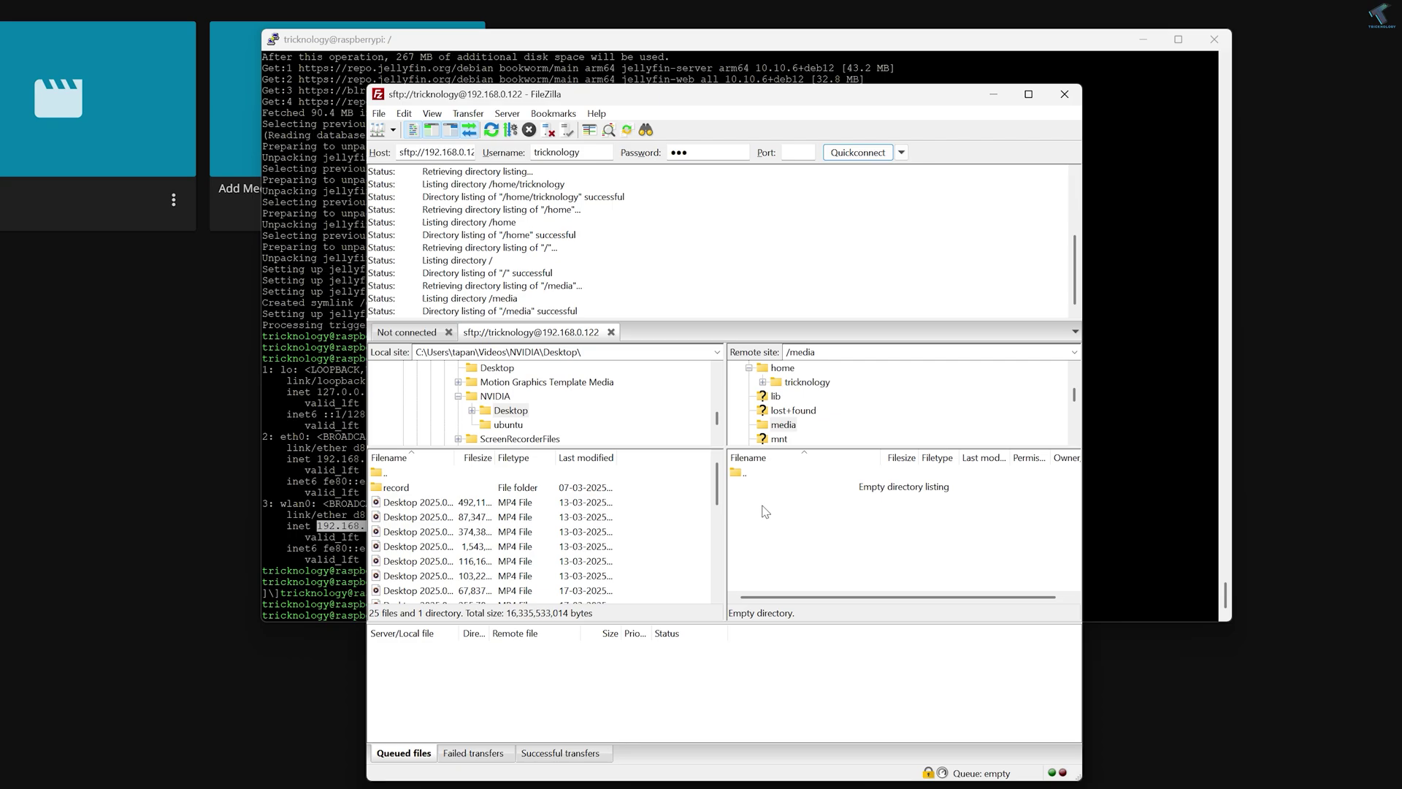
- Select both Desktop MP4 recordings and upload them into the Pi's /media folder
{"action": "left_click", "coordinate": [471, 503]}
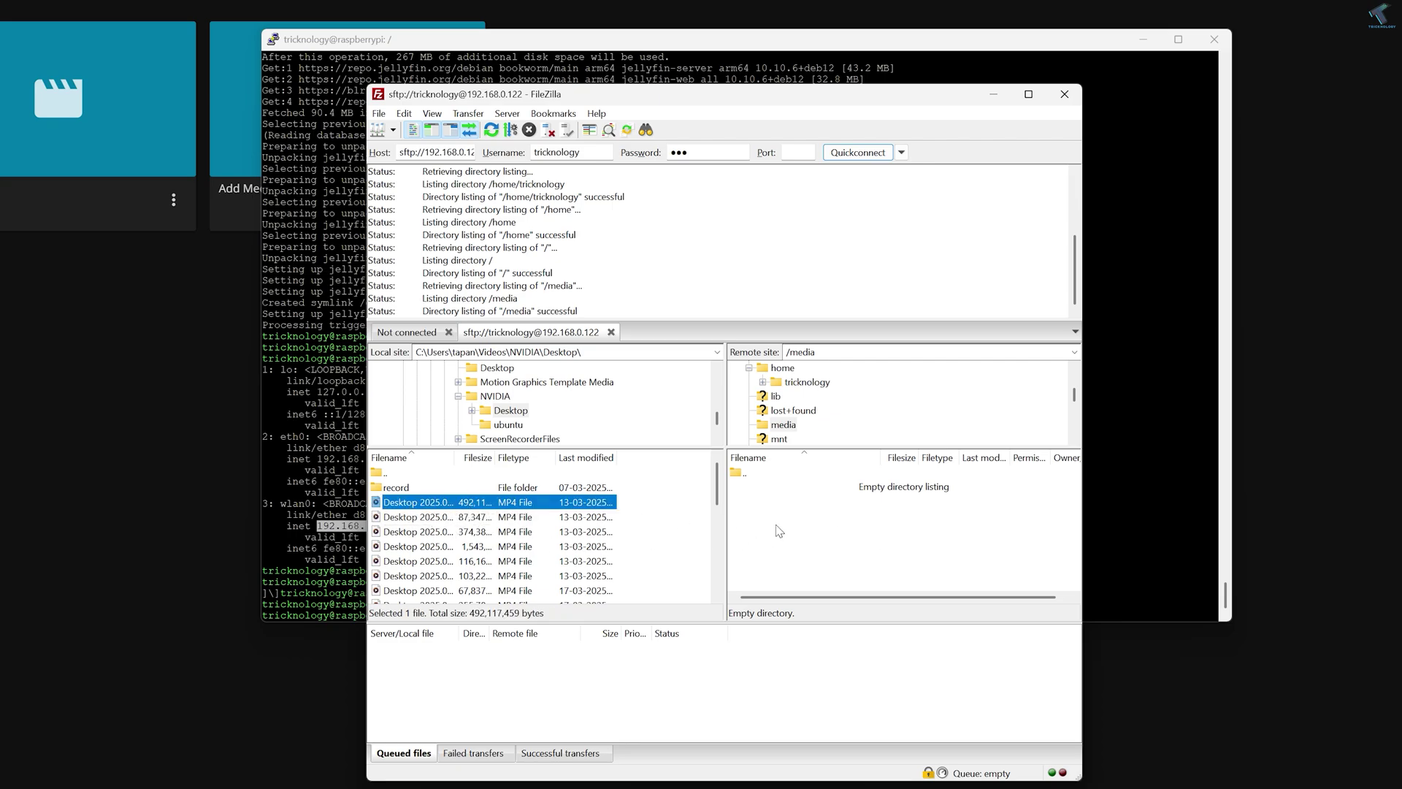
{"action": "left_click", "coordinate": [501, 518], "text": "ctrl"}
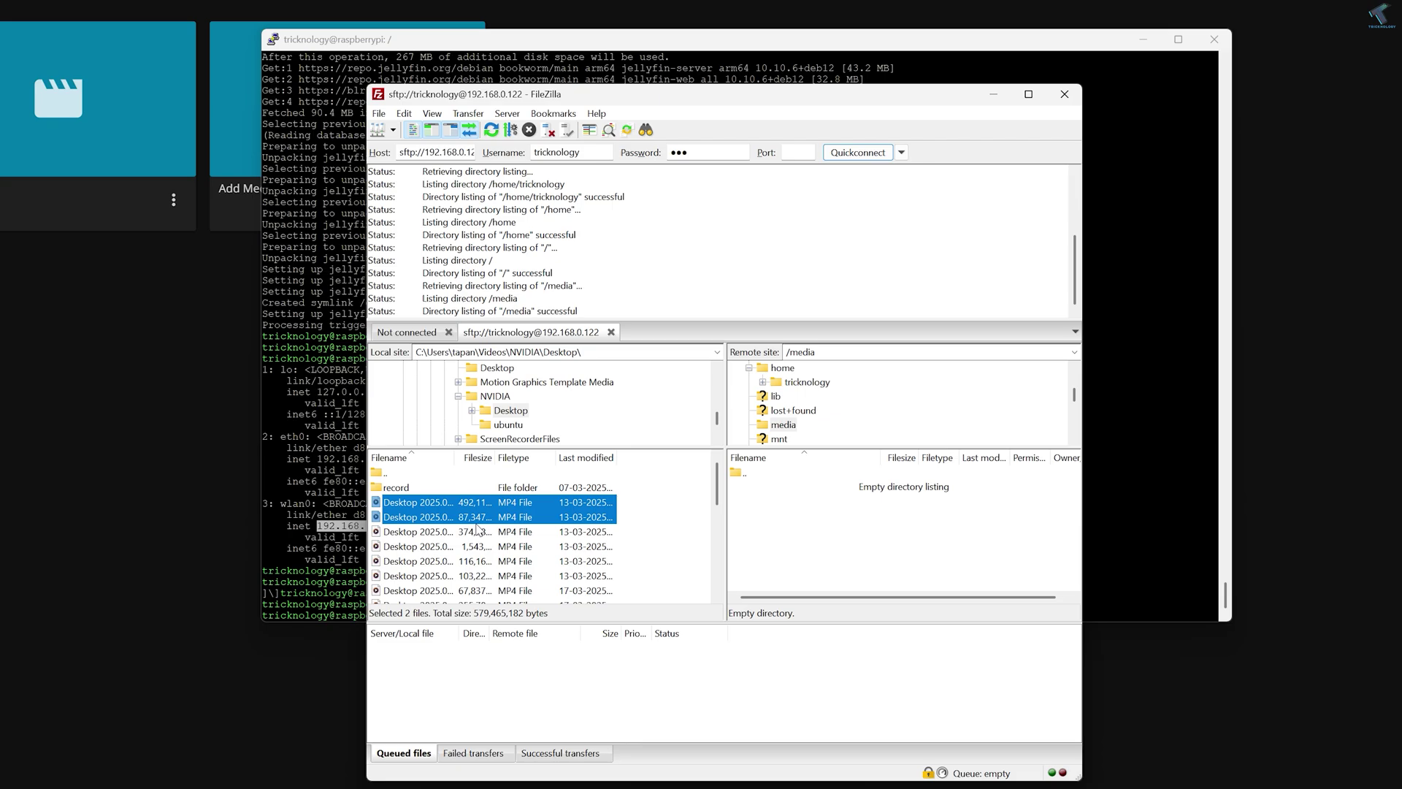
{"action": "left_click_drag", "start_coordinate": [480, 509], "coordinate": [850, 536]}
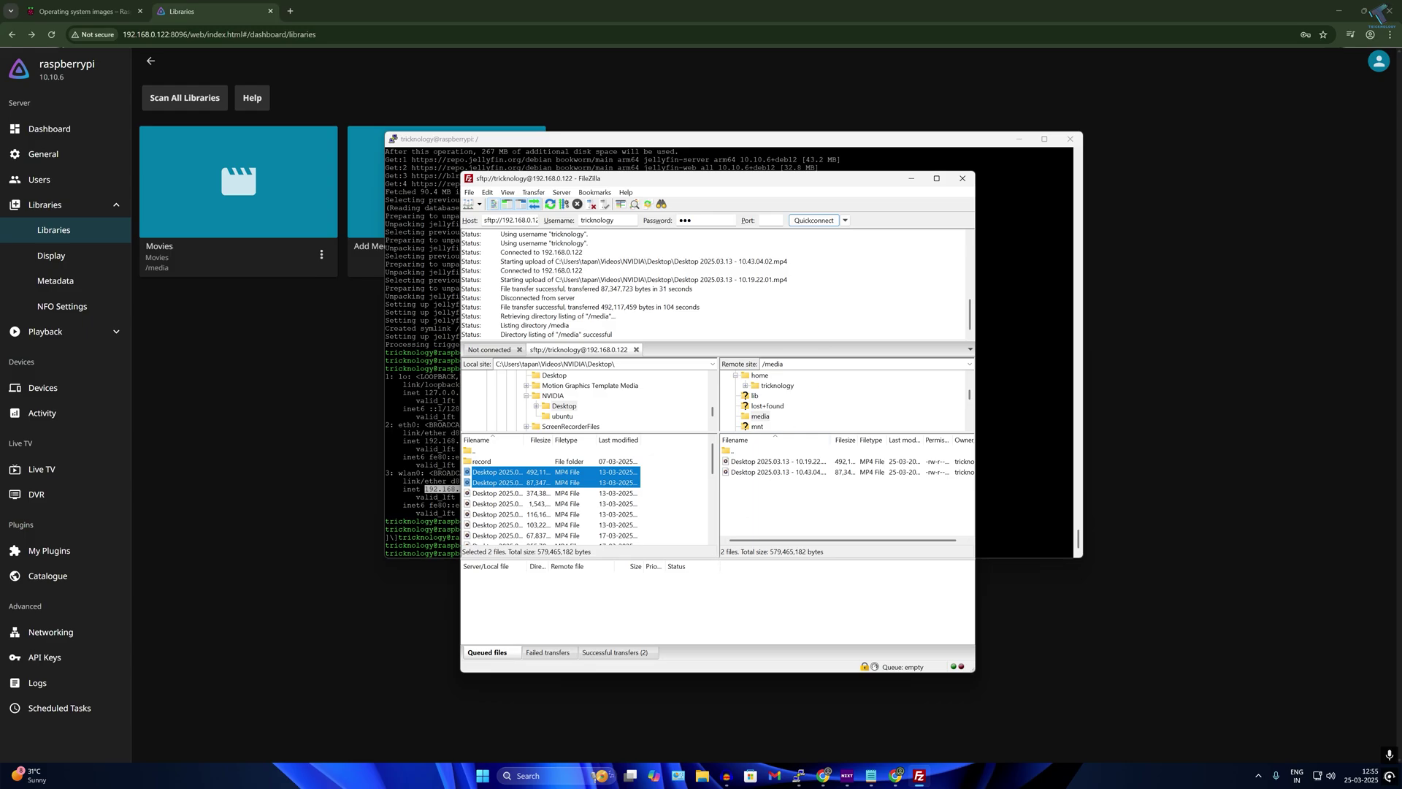
- Minimize FileZilla and open the Movies library from the Jellyfin home page
{"action": "left_click", "coordinate": [912, 178]}
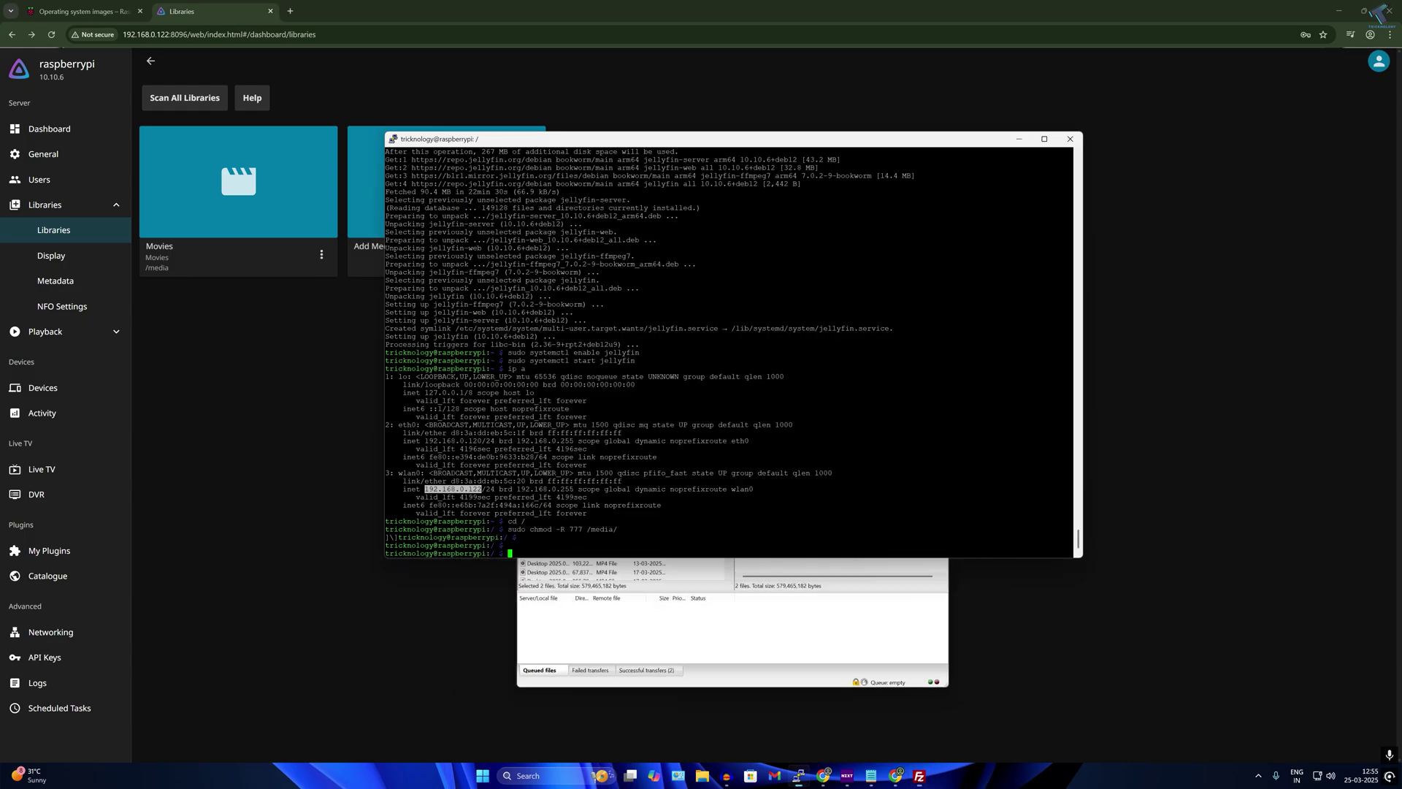
{"action": "left_click", "coordinate": [93, 130]}
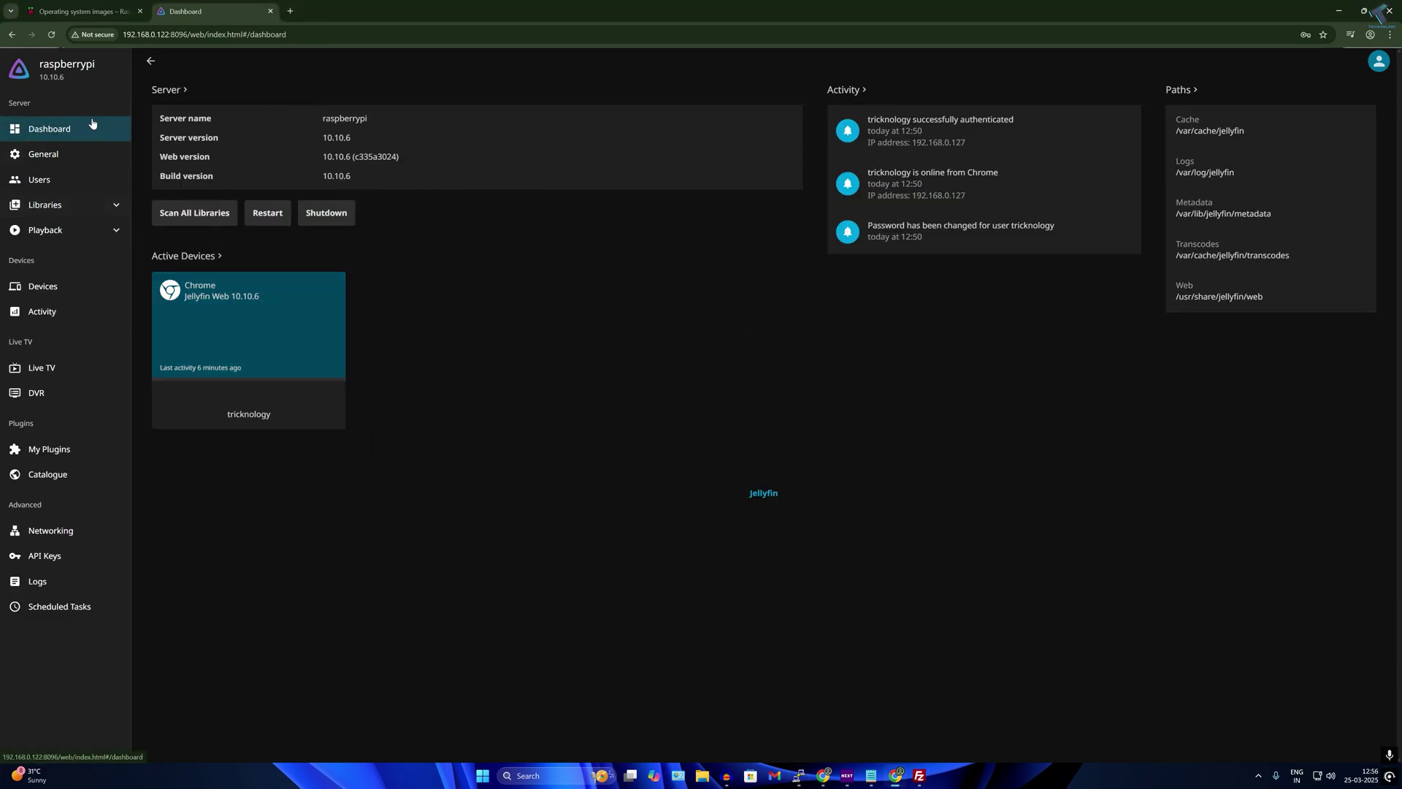
{"action": "left_click", "coordinate": [62, 79]}
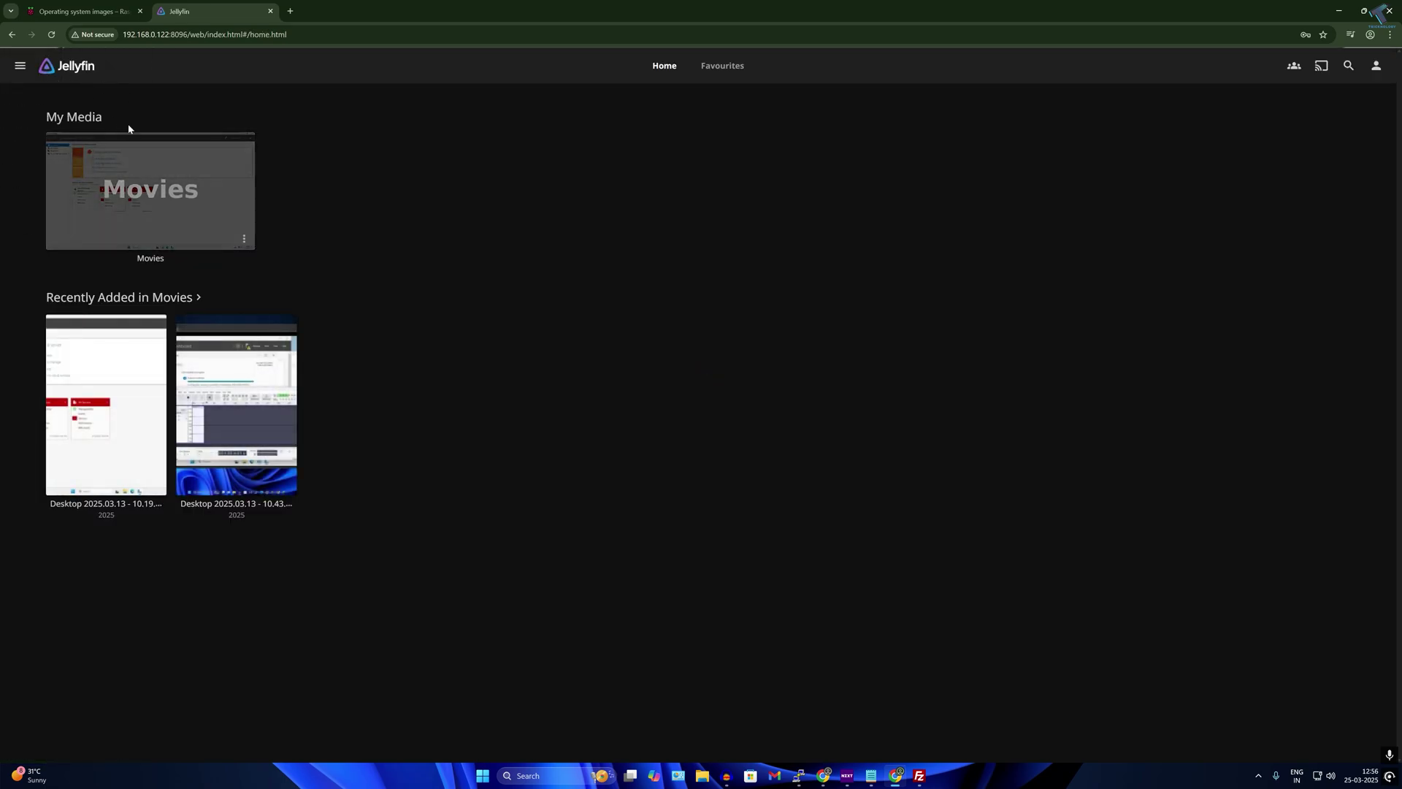
{"action": "left_click", "coordinate": [195, 225]}
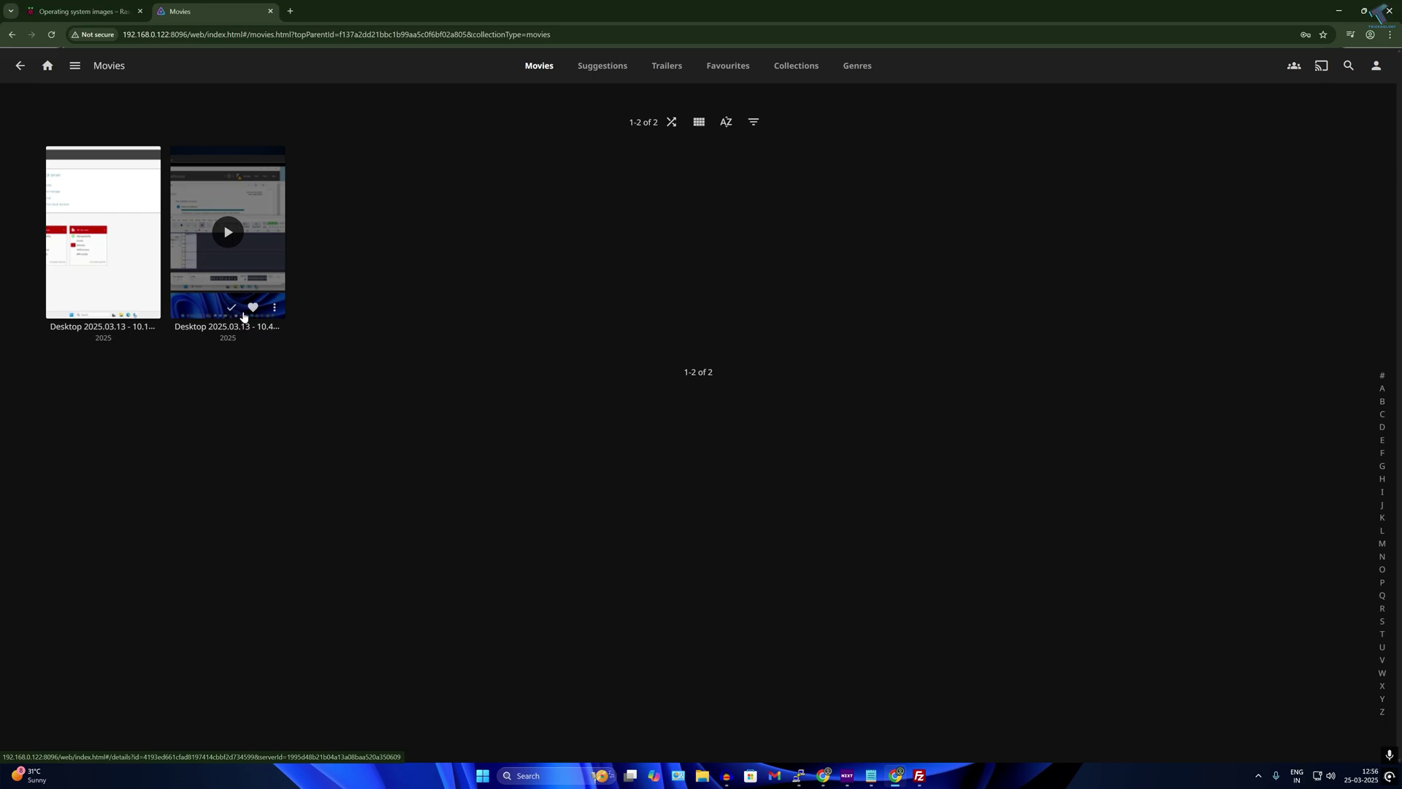
- Play Desktop 2025.03.13 - 10.19.22.01 from its details page, then exit the player
{"action": "left_click", "coordinate": [134, 256]}
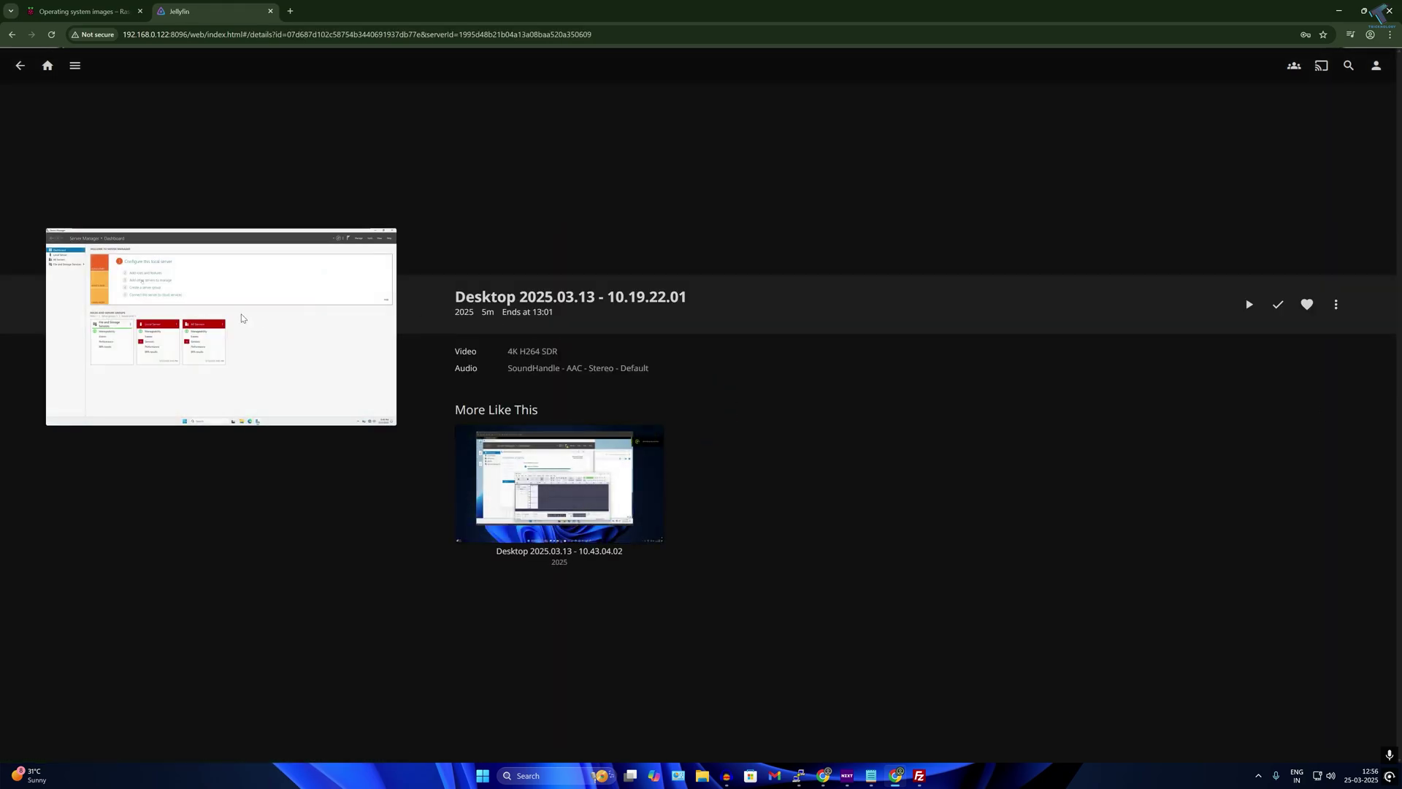
{"action": "left_click", "coordinate": [20, 65]}
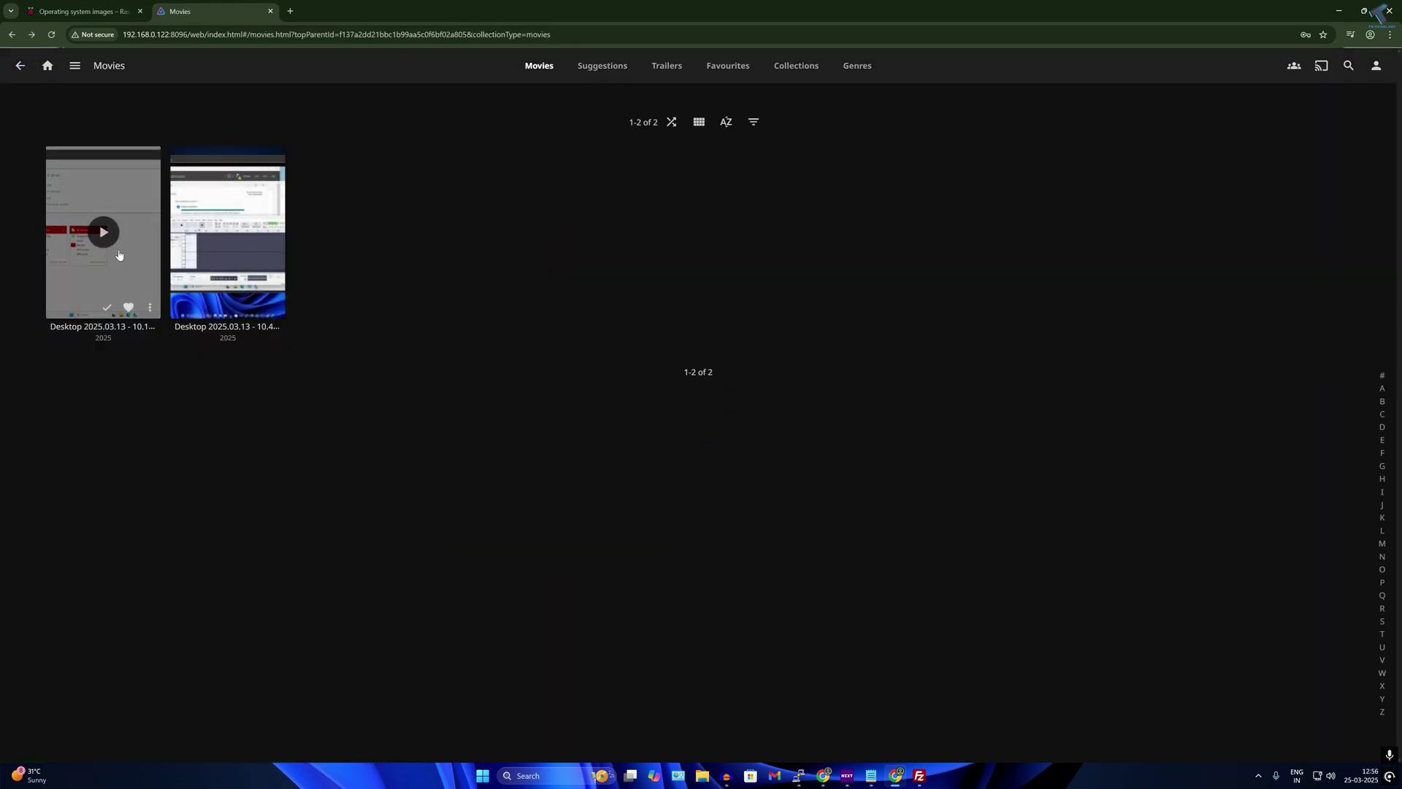
{"action": "left_click", "coordinate": [121, 265]}
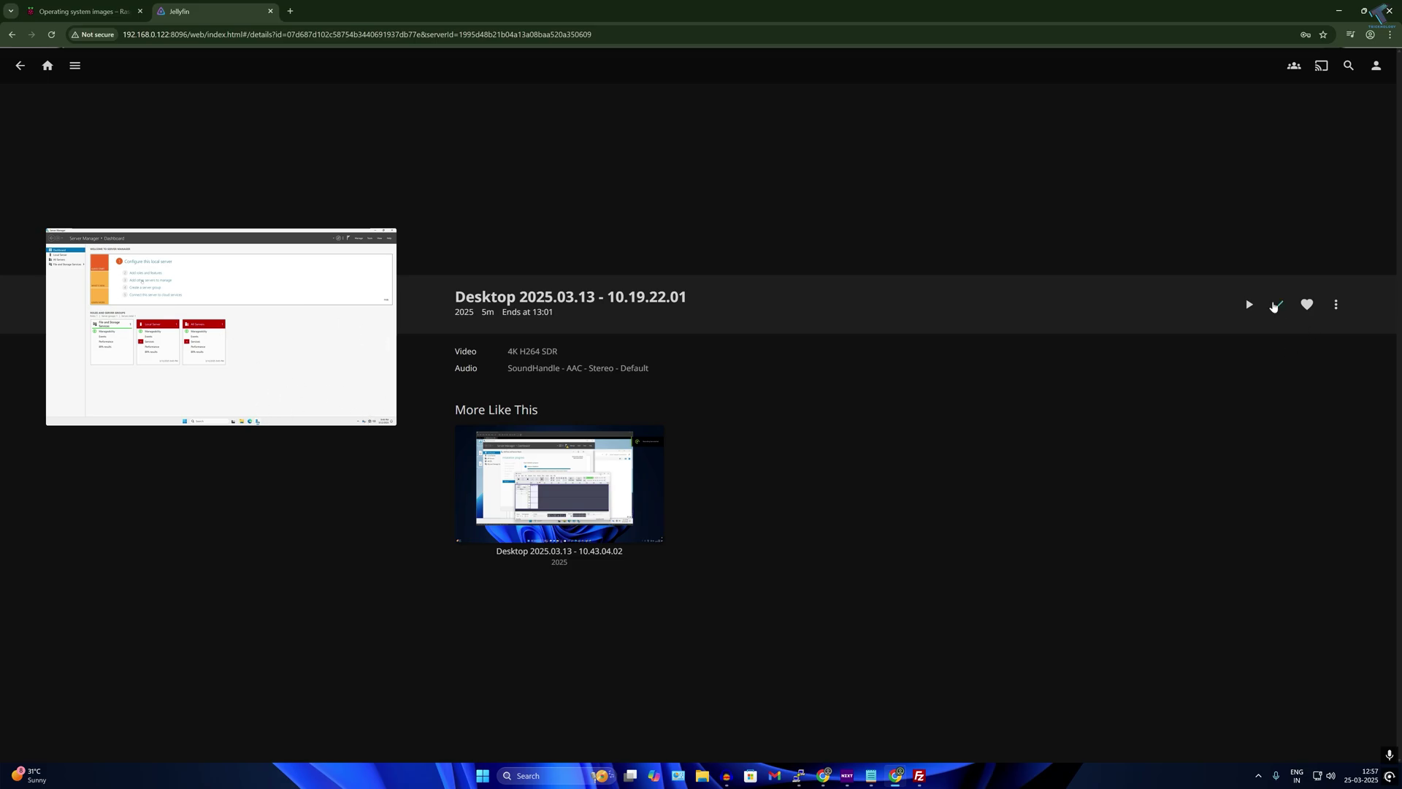
{"action": "left_click", "coordinate": [1249, 304]}
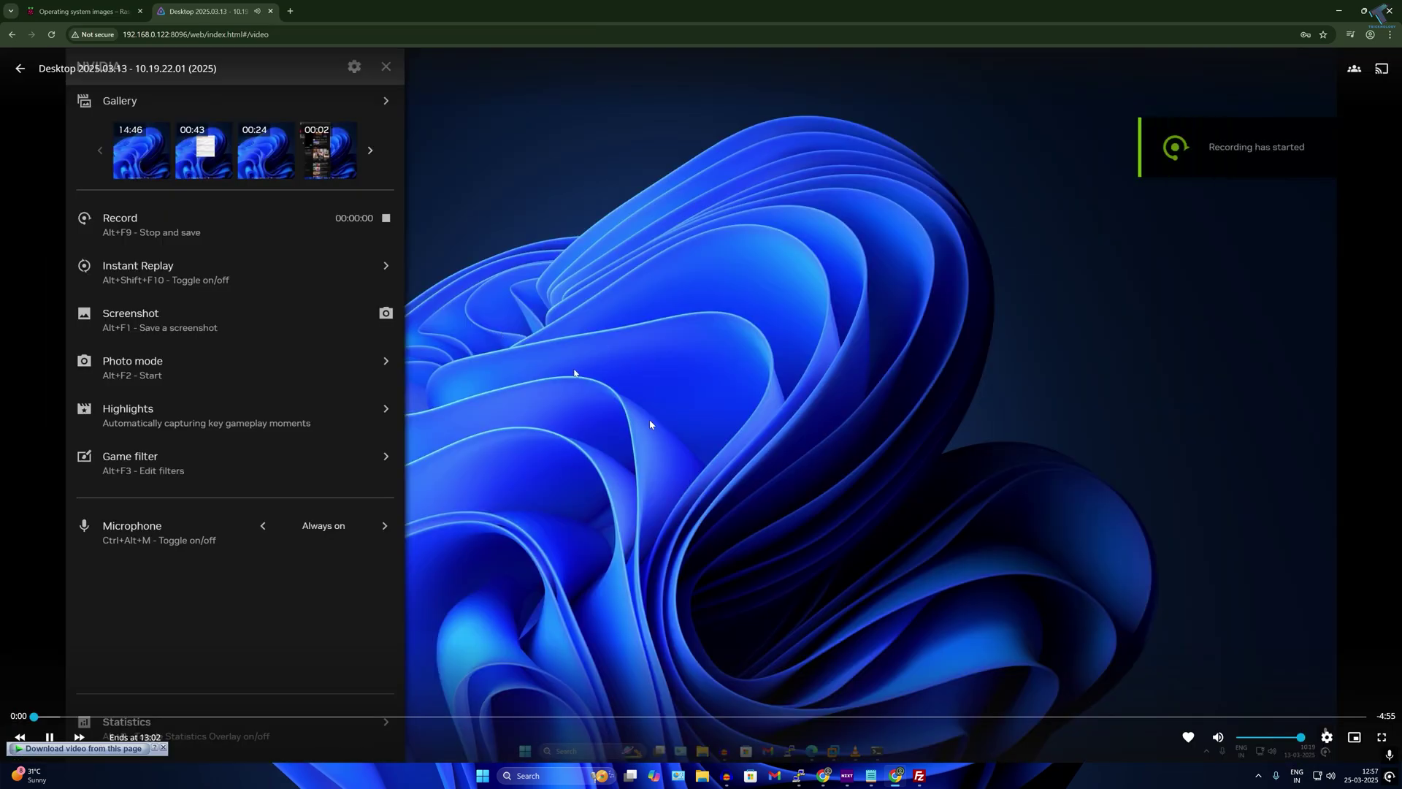
{"action": "left_click", "coordinate": [20, 68]}
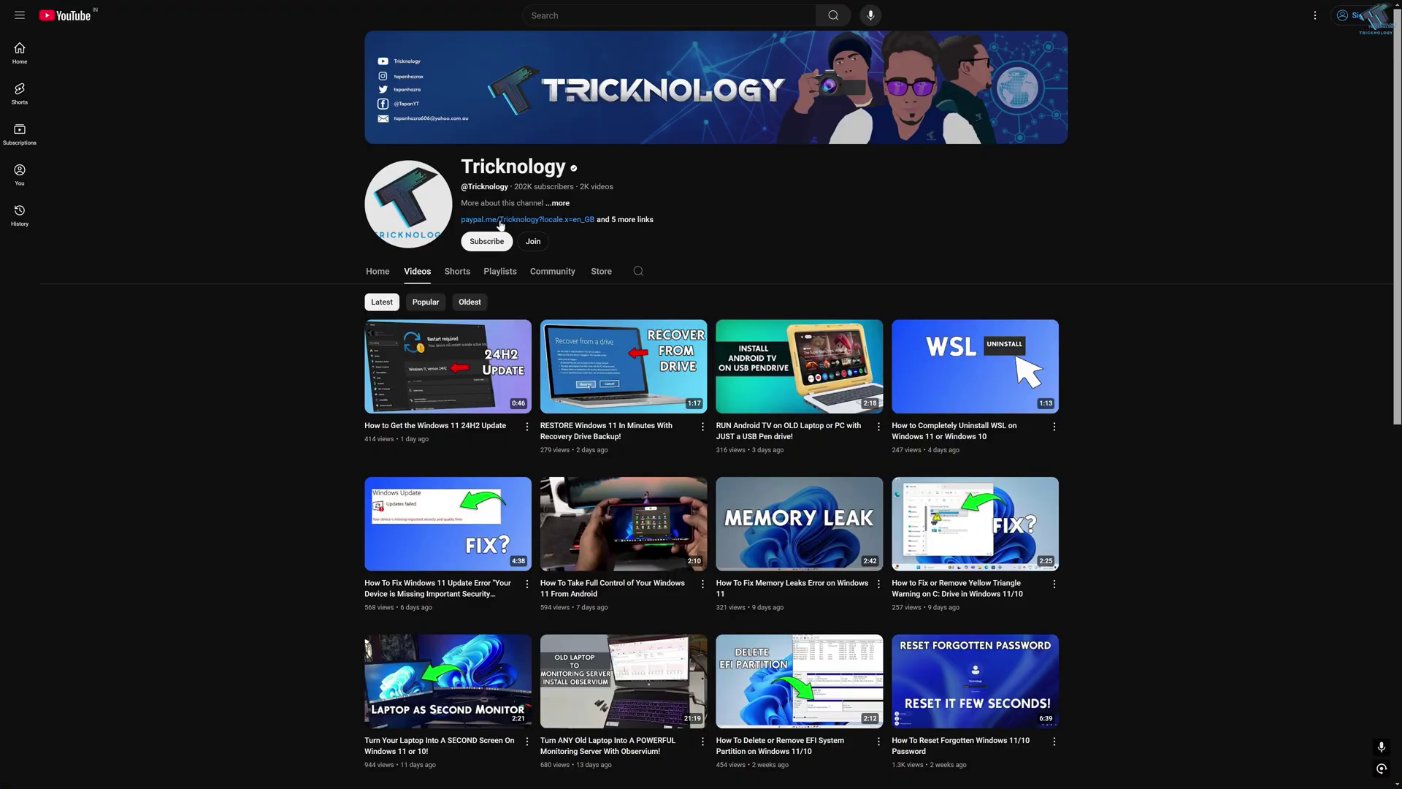
{"action": "scroll", "coordinate": [501, 225], "scroll_direction": "down", "scroll_amount": 3}
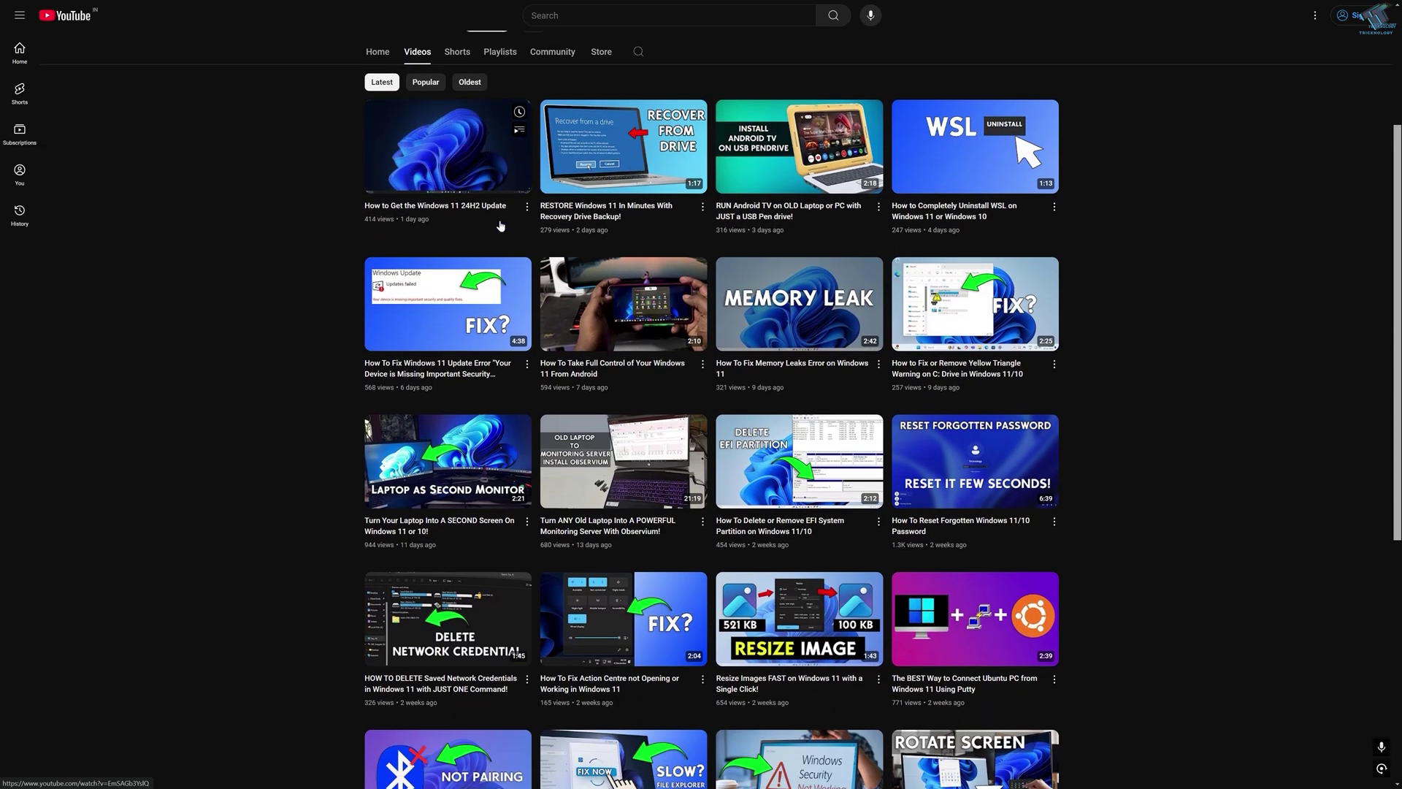
{"action": "scroll", "coordinate": [501, 225], "scroll_direction": "down", "scroll_amount": 2}
{"action": "scroll", "coordinate": [310, 213], "scroll_direction": "down", "scroll_amount": 3}
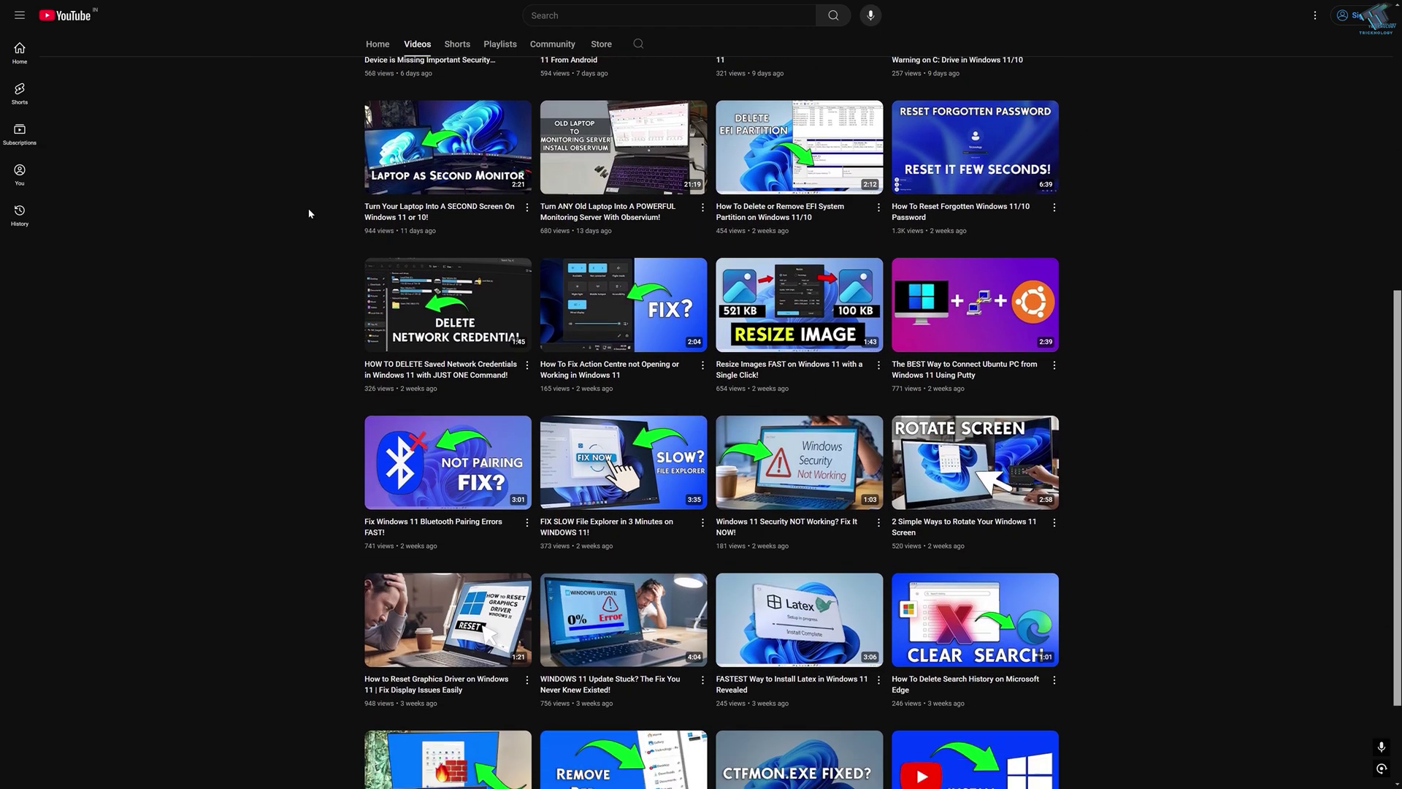
{"action": "scroll", "coordinate": [310, 213], "scroll_direction": "down", "scroll_amount": 7}
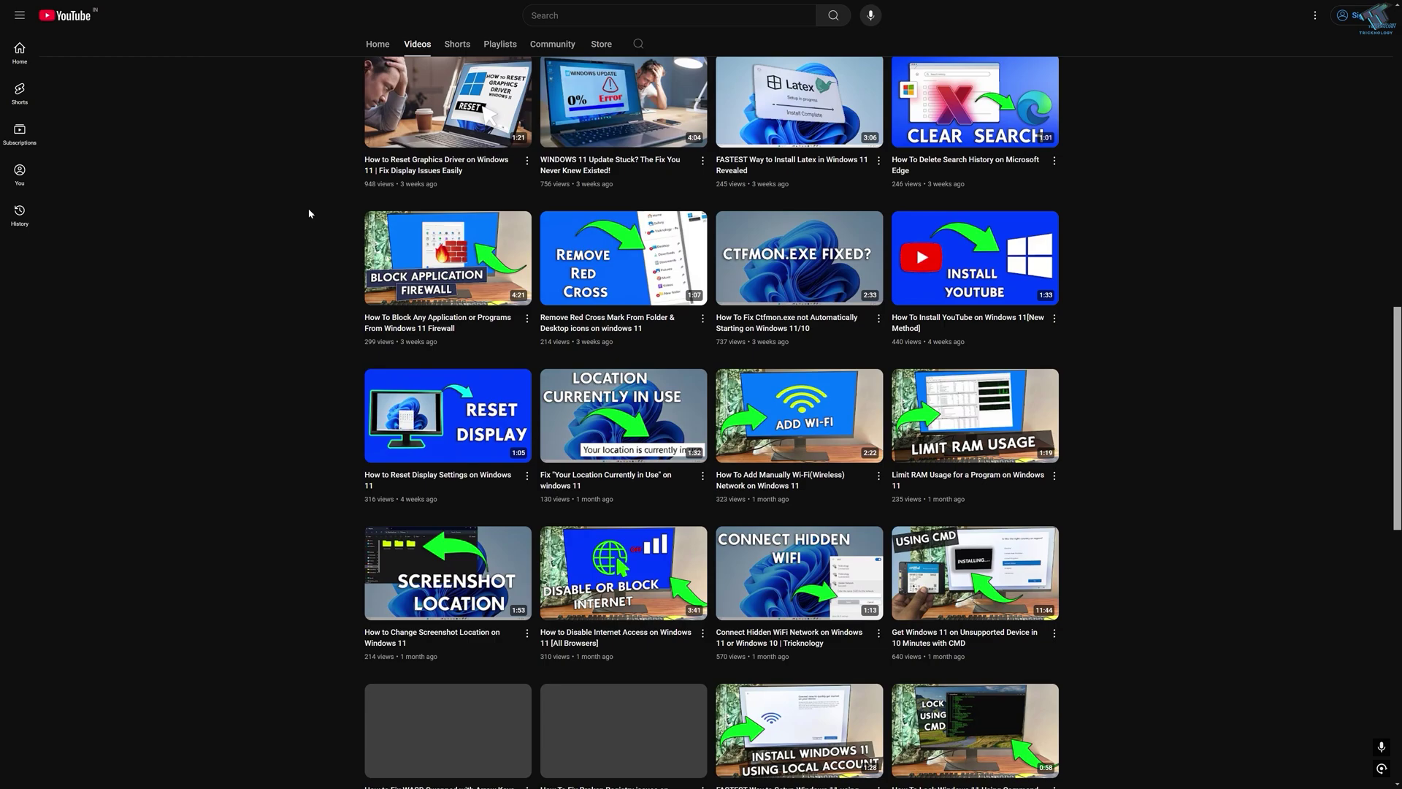
{"action": "scroll", "coordinate": [309, 213], "scroll_direction": "down", "scroll_amount": 7}
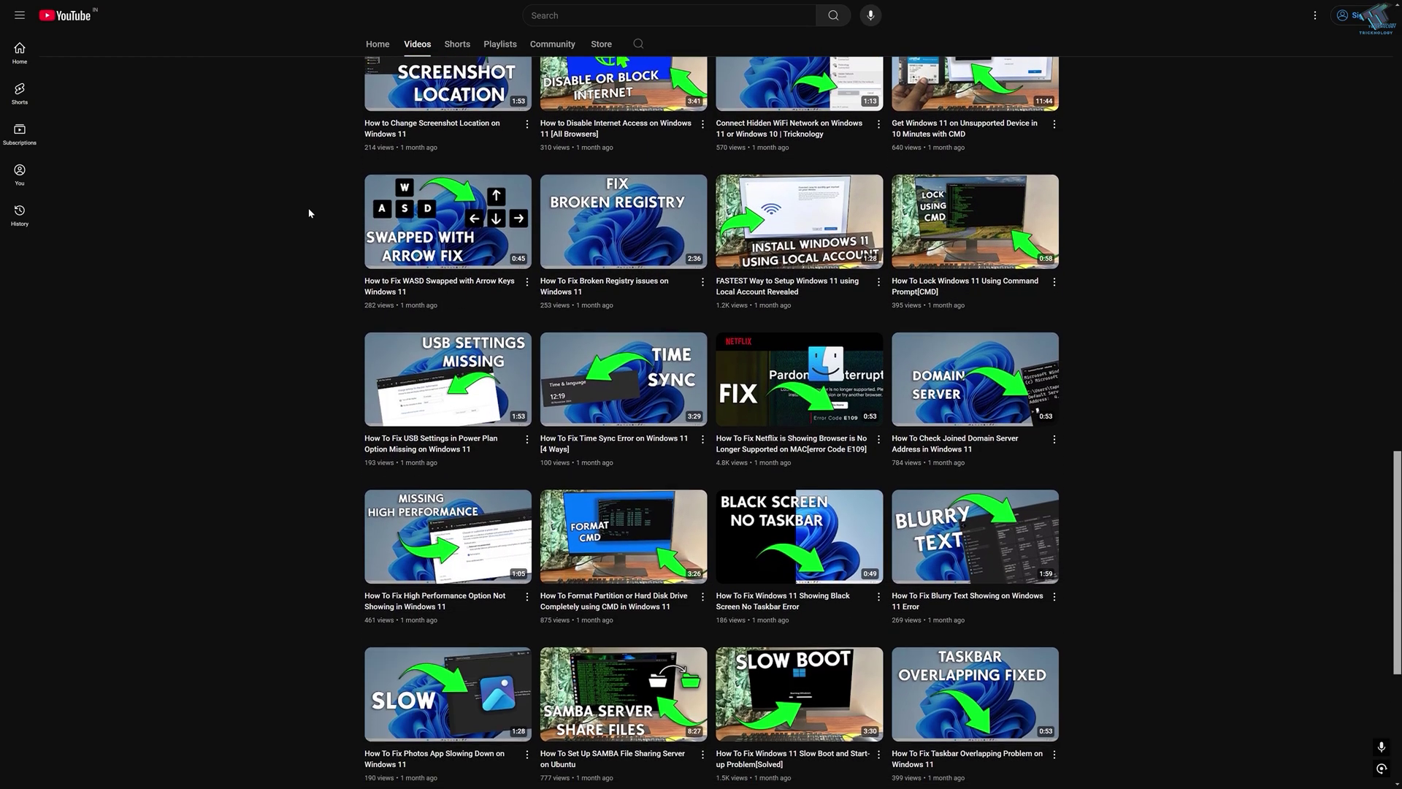
{"action": "scroll", "coordinate": [309, 213], "scroll_direction": "down", "scroll_amount": 4}
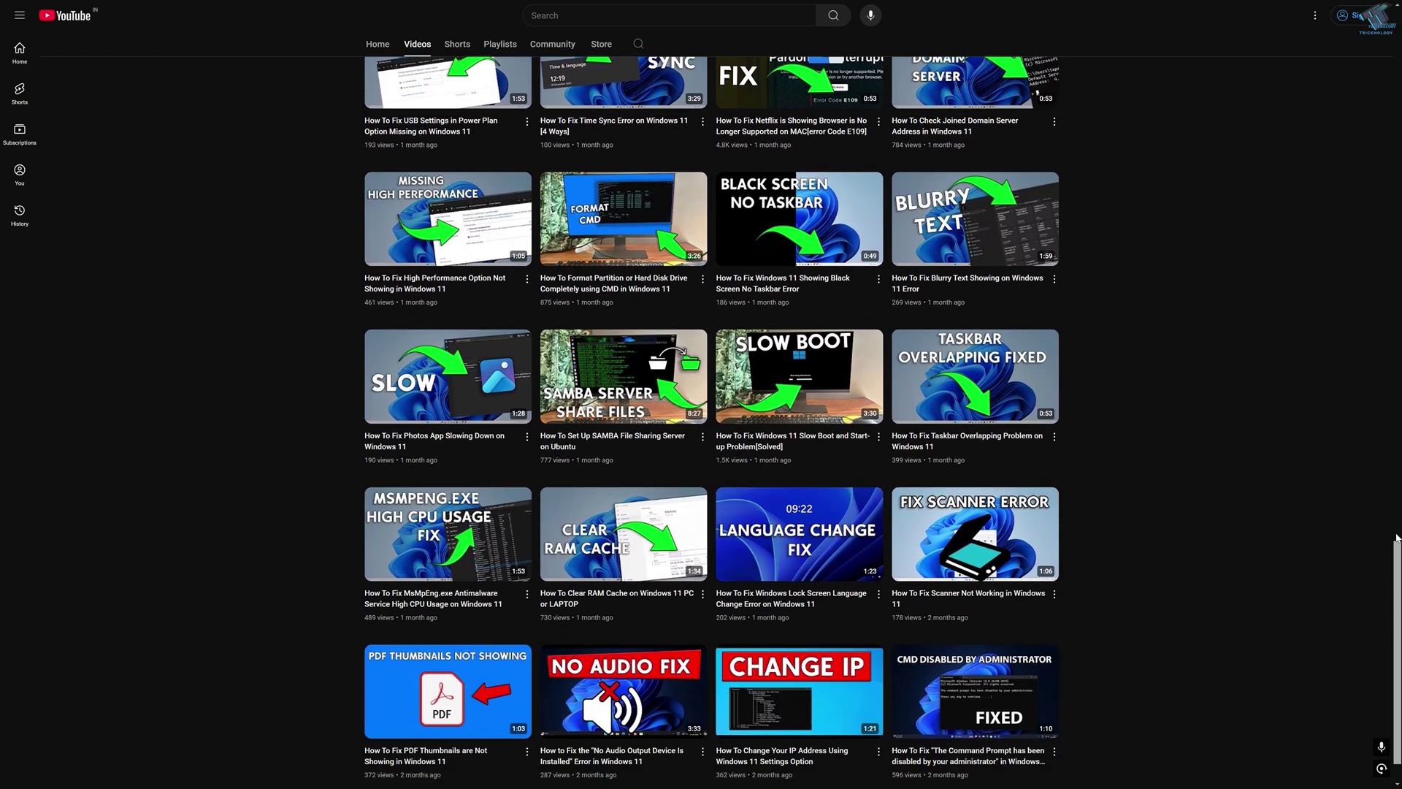
{"action": "left_click_drag", "start_coordinate": [1391, 528], "coordinate": [1370, 75]}
{"action": "scroll", "coordinate": [577, 267], "scroll_direction": "up", "scroll_amount": 2}
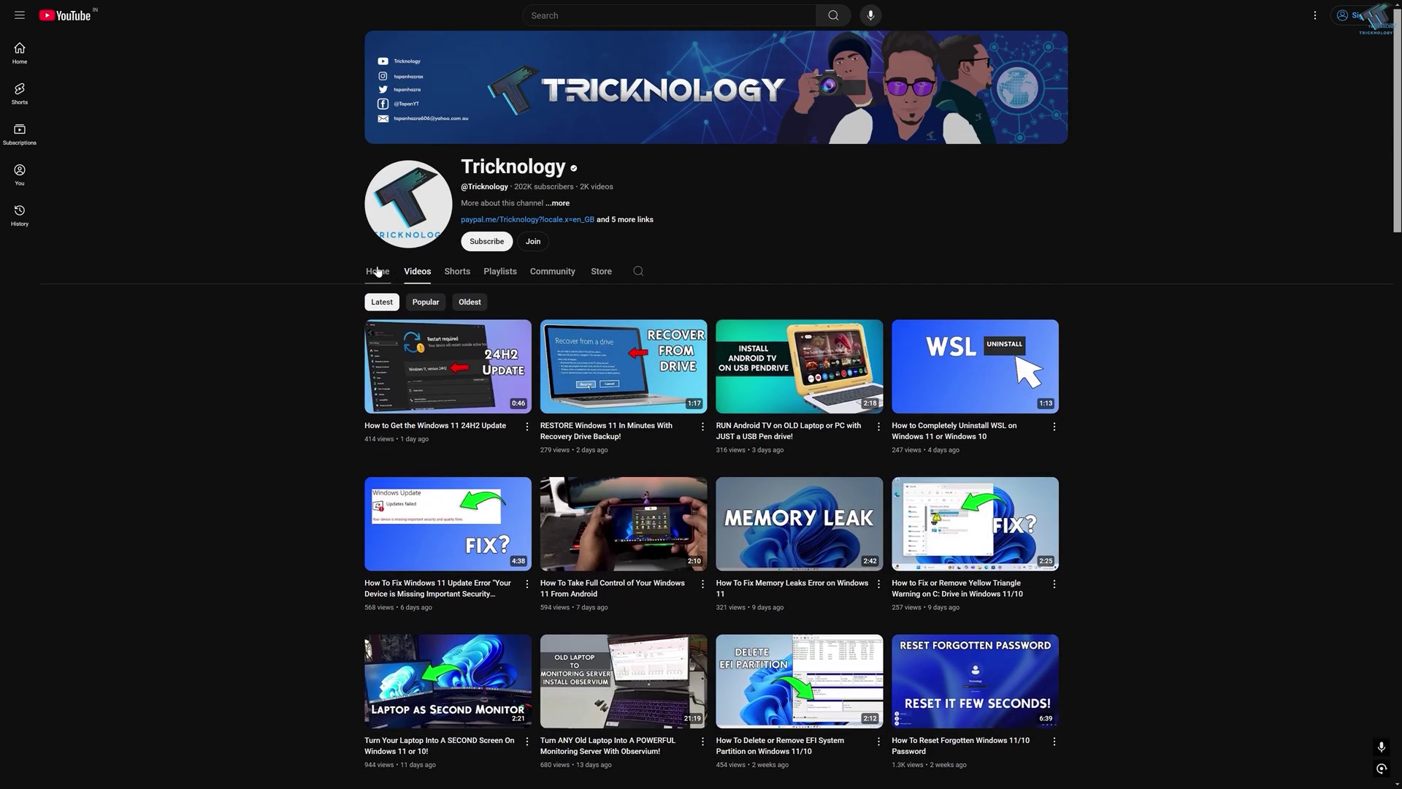